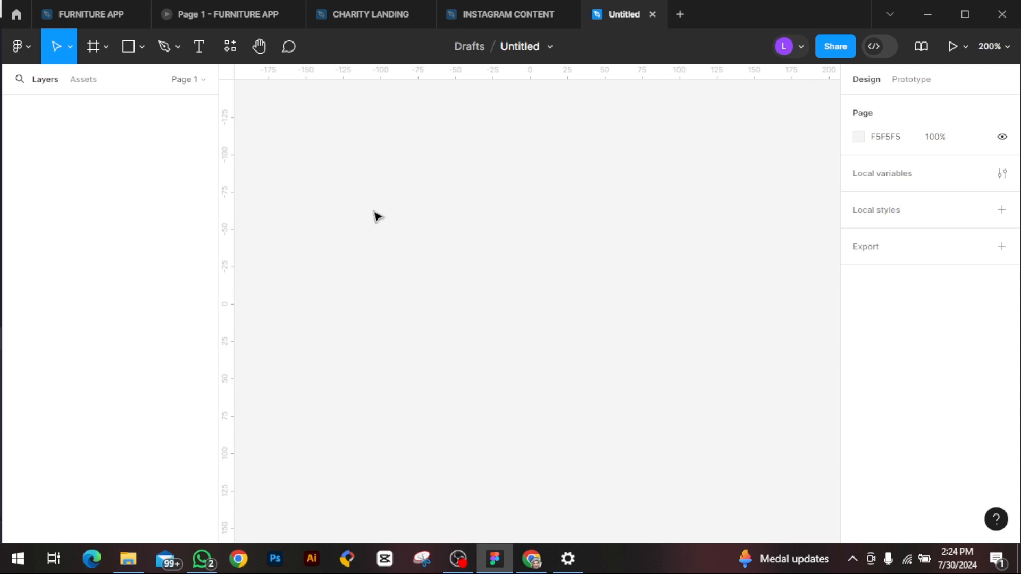
Step: Add a text layer reading "Button" on the empty canvas
{"action": "left_click", "coordinate": [198, 52]}
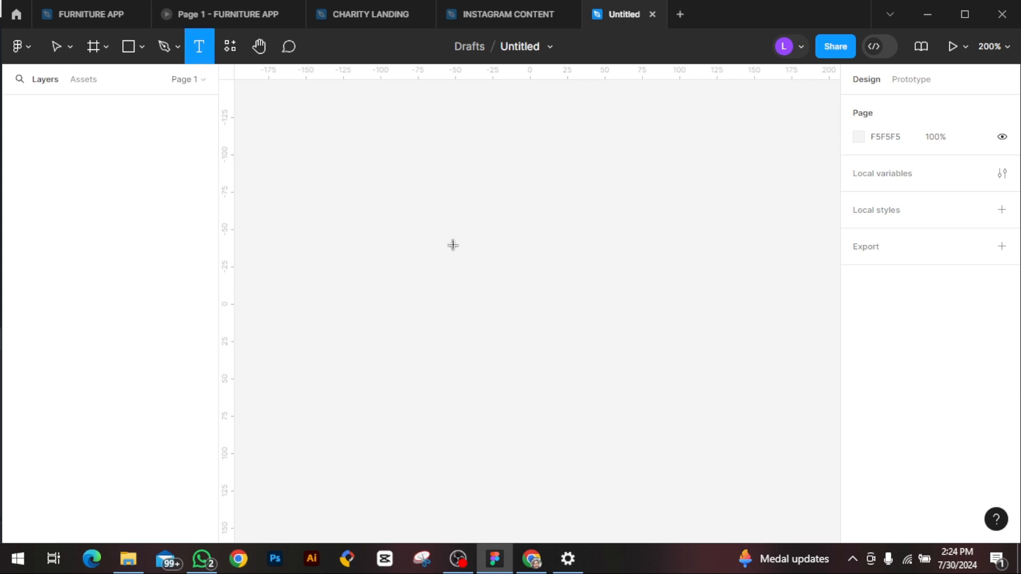
{"action": "left_click", "coordinate": [453, 245]}
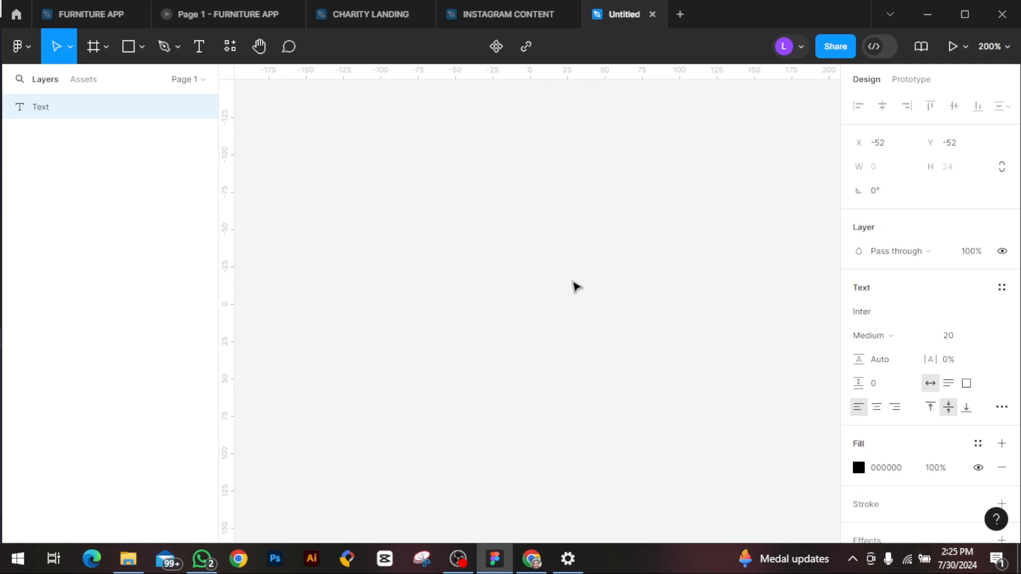
{"action": "type", "text": "Button"}
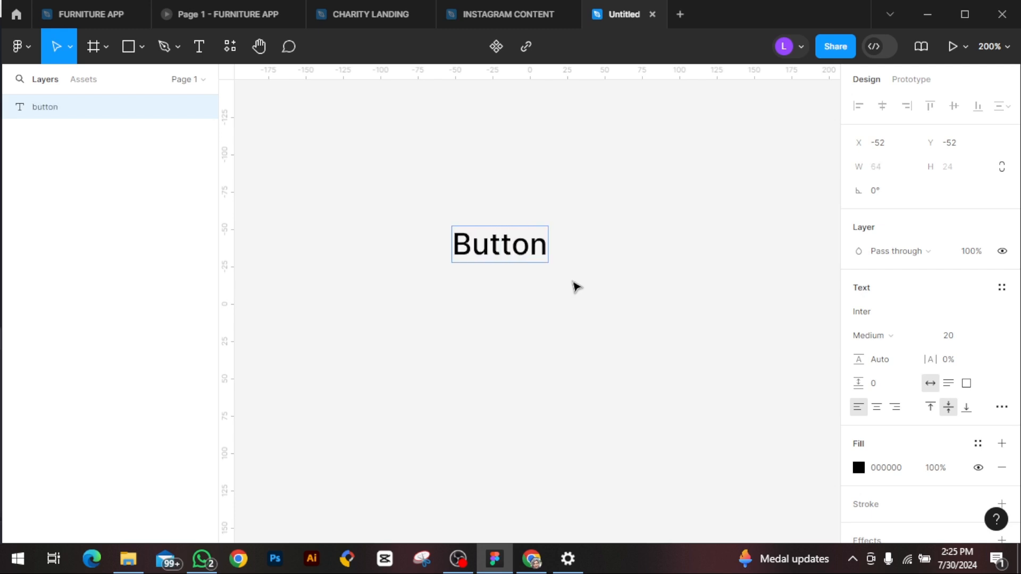
{"action": "key", "text": "Escape"}
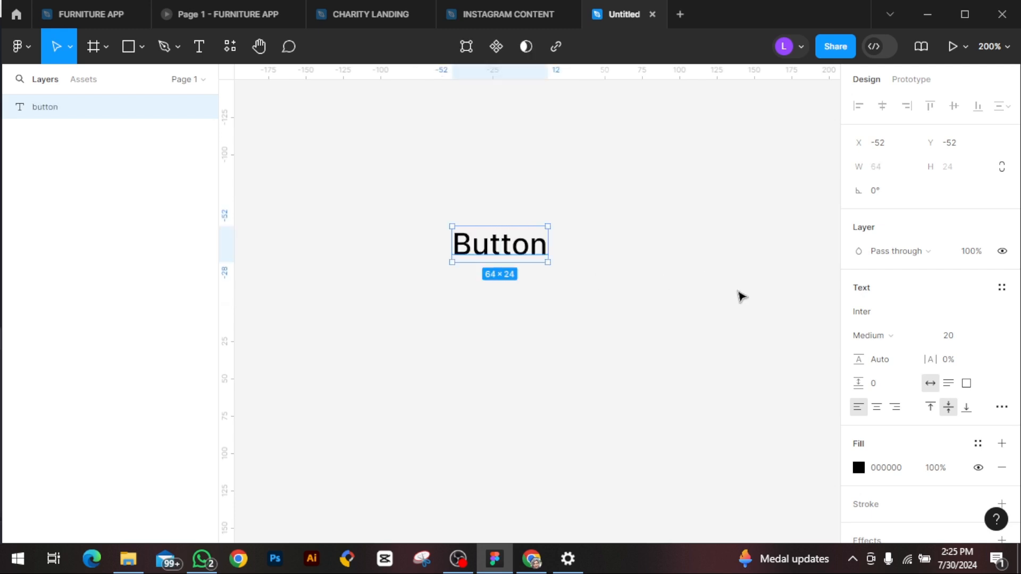
Step: Reposition the Button text slightly lower and to the right, at about X -42, Y -24
{"action": "left_click", "coordinate": [993, 337]}
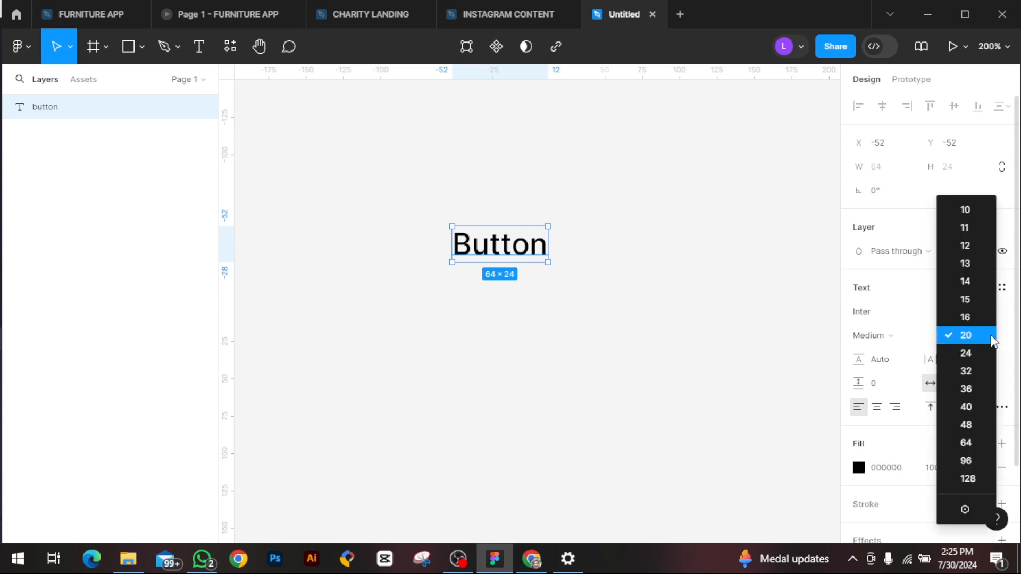
{"action": "left_click", "coordinate": [737, 304]}
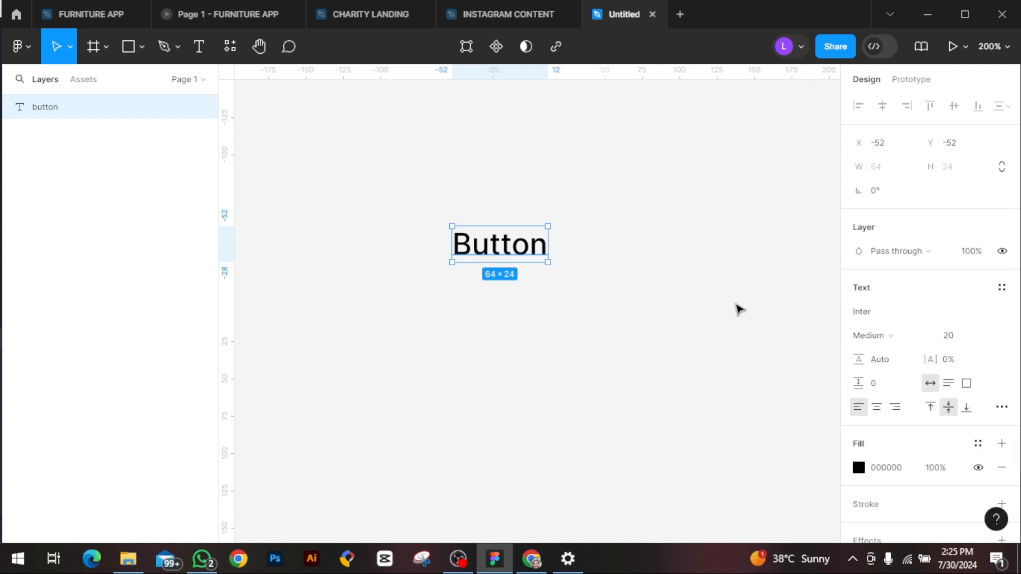
{"action": "left_click_drag", "start_coordinate": [489, 241], "coordinate": [507, 291]}
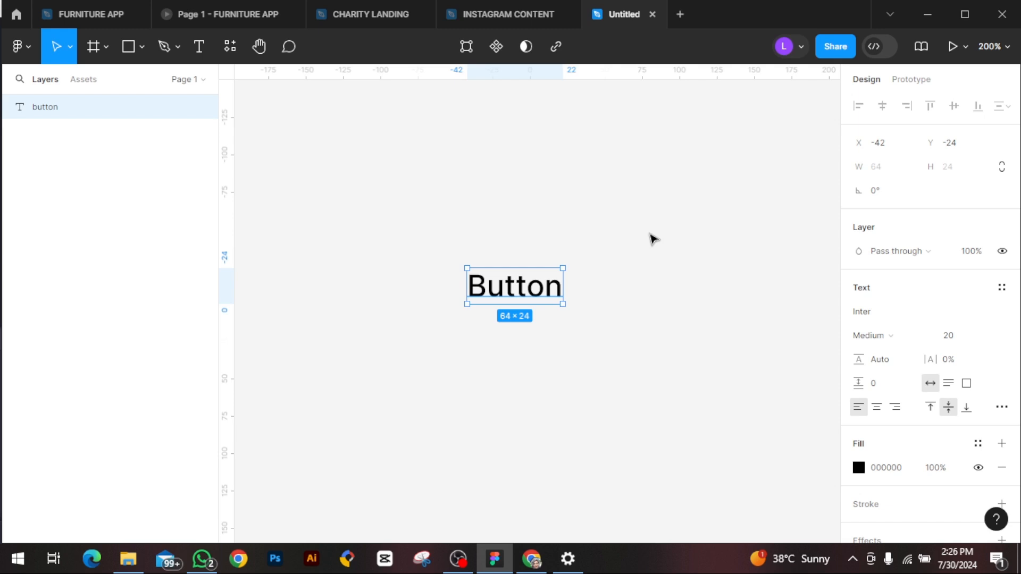
Step: Wrap the Button text in an auto layout frame and rename the frame BUTTON
{"action": "key", "text": "shift+a"}
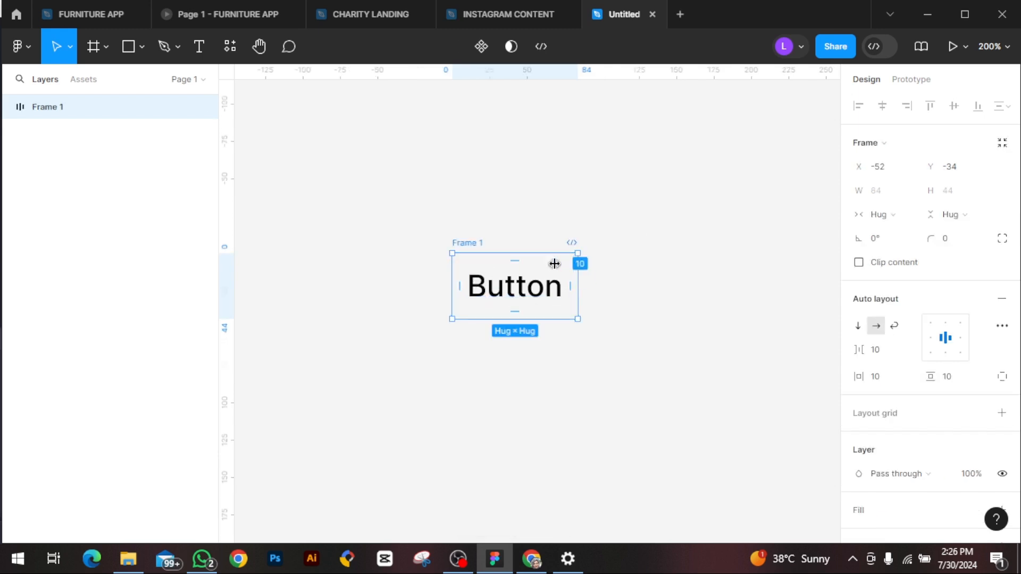
{"action": "double_click", "coordinate": [468, 242]}
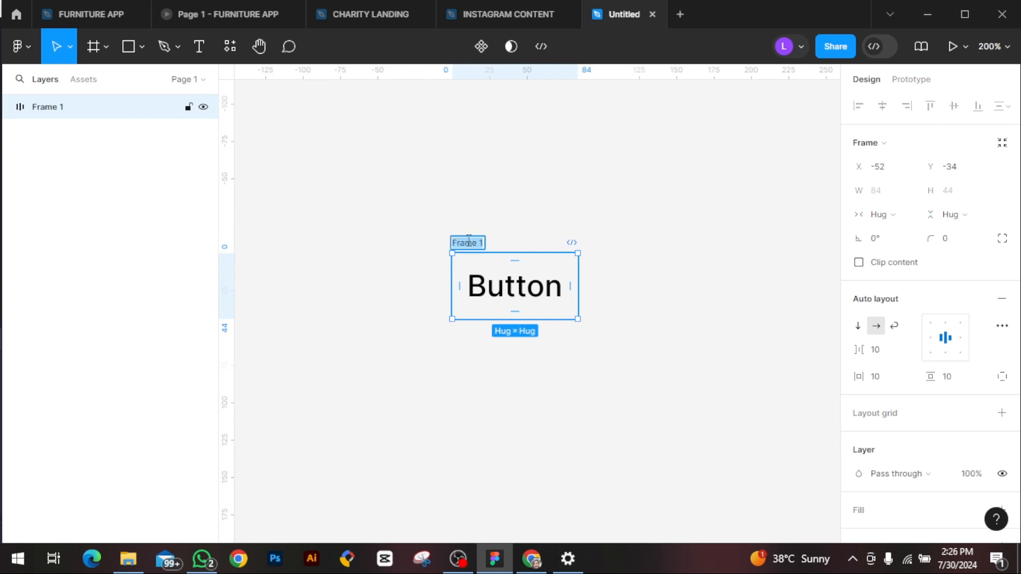
{"action": "key", "text": "BackSpace"}
{"action": "type", "text": "compo"}
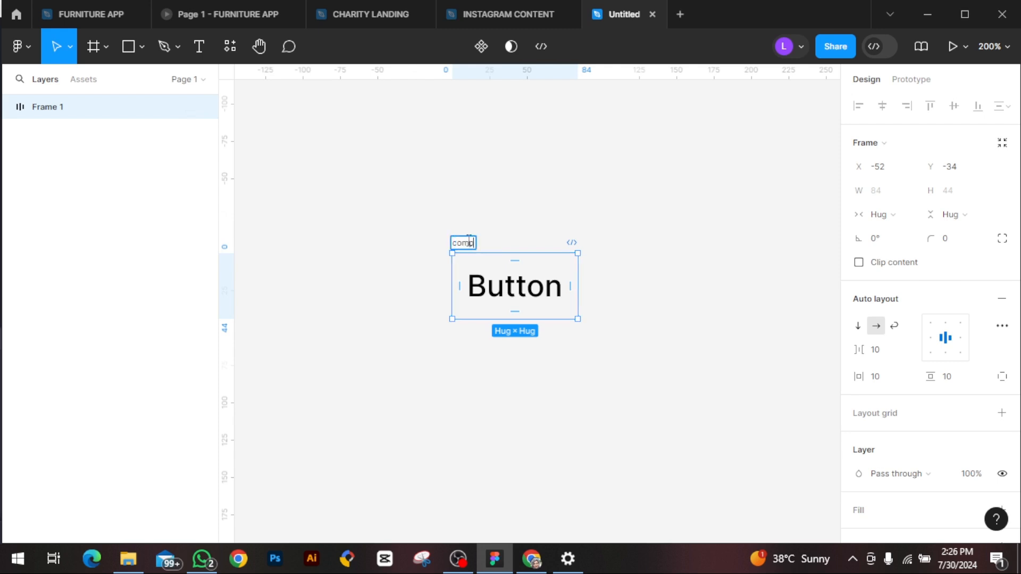
{"action": "key", "text": "BackSpace"}
{"action": "key", "text": "BackSpace"}
{"action": "key", "text": "BackSpace"}
{"action": "key", "text": "BackSpace"}
{"action": "key", "text": "BackSpace"}
{"action": "type", "text": "BUTTON"}
{"action": "key", "text": "Return"}
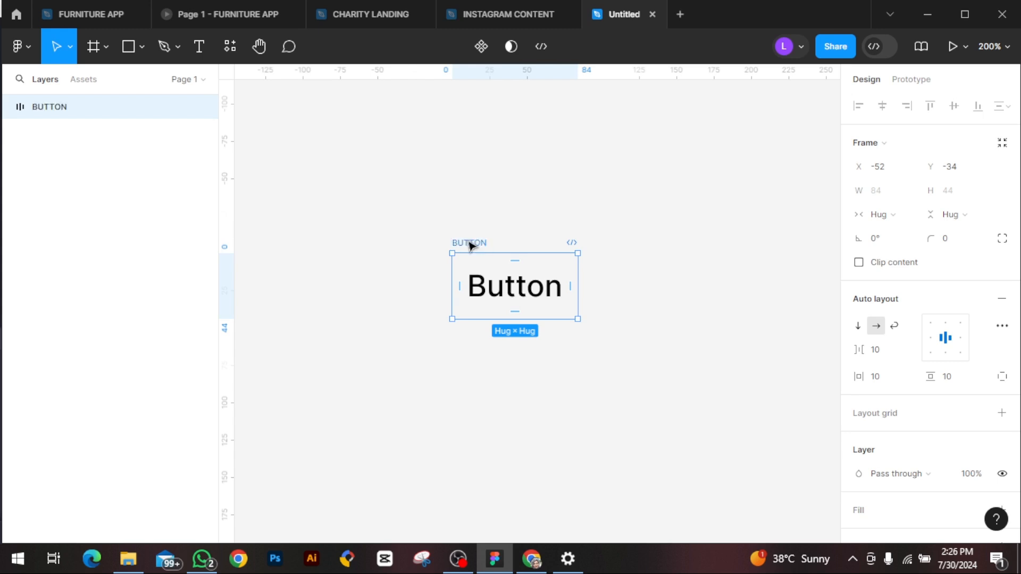
Step: Set the BUTTON frame's vertical padding to 16 and its horizontal padding to 32
{"action": "left_click", "coordinate": [524, 304]}
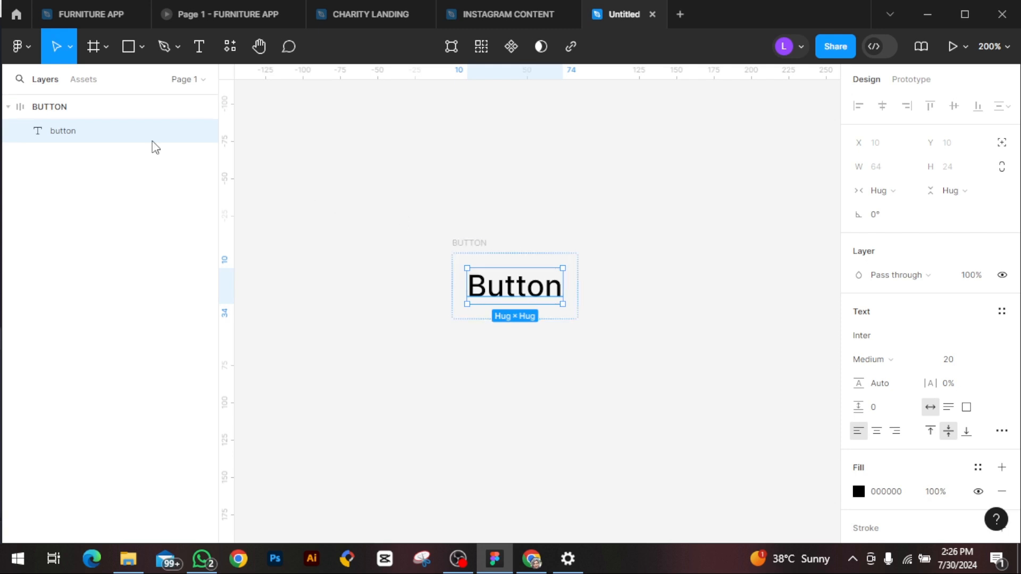
{"action": "left_click", "coordinate": [566, 318]}
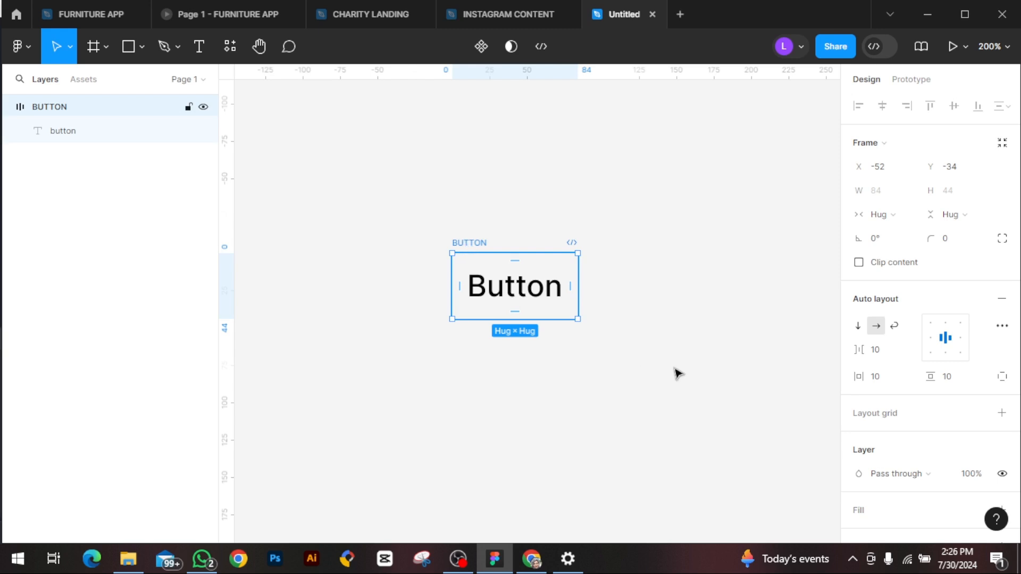
{"action": "left_click", "coordinate": [957, 376]}
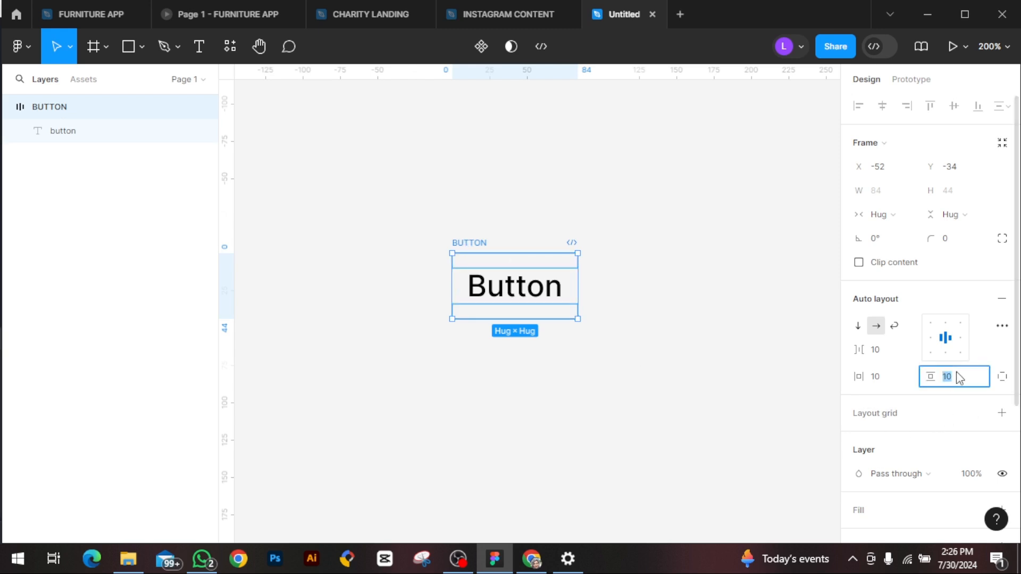
{"action": "type", "text": "16"}
{"action": "key", "text": "Return"}
{"action": "left_click", "coordinate": [885, 377]}
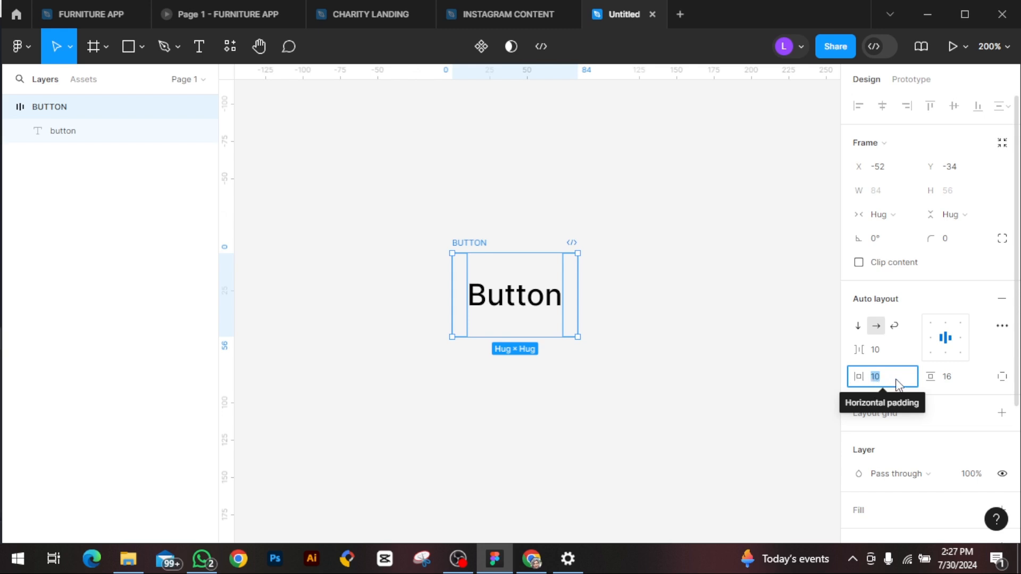
{"action": "type", "text": "32"}
{"action": "key", "text": "Return"}
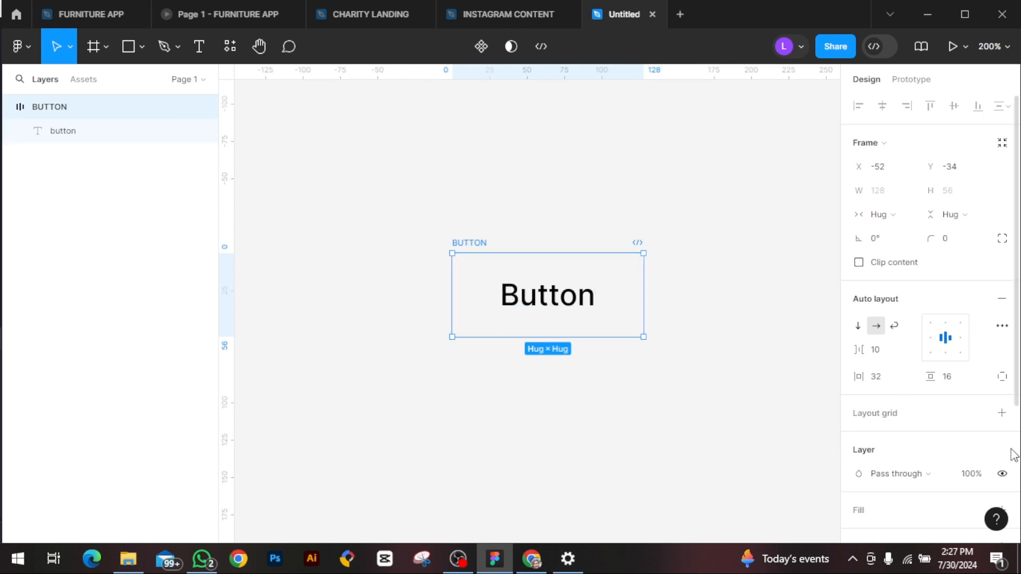
Step: Add a fill to the BUTTON frame and colour it purple, about AB17F1
{"action": "left_click", "coordinate": [861, 514]}
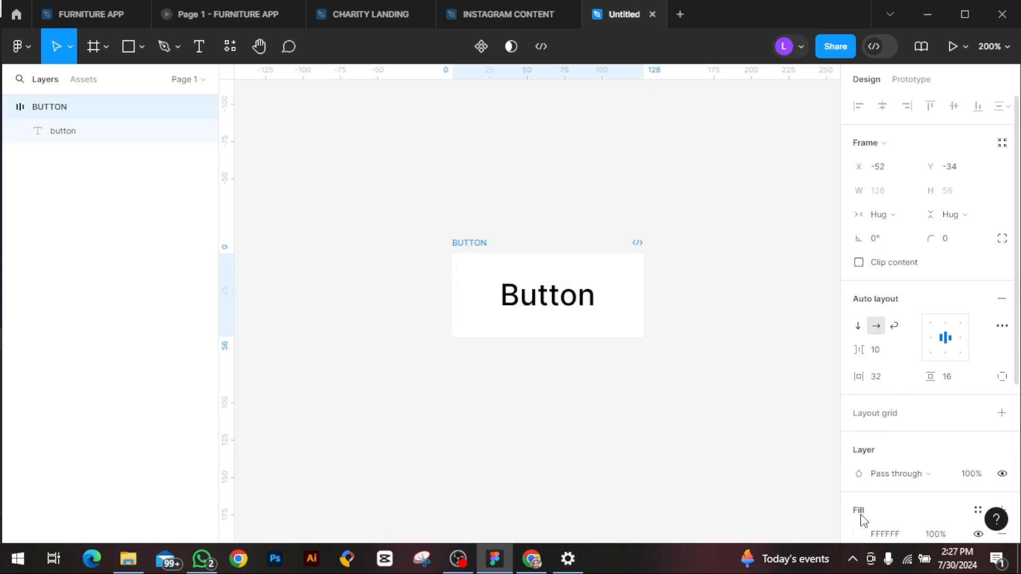
{"action": "scroll", "coordinate": [864, 520], "scroll_direction": "down", "scroll_amount": 4}
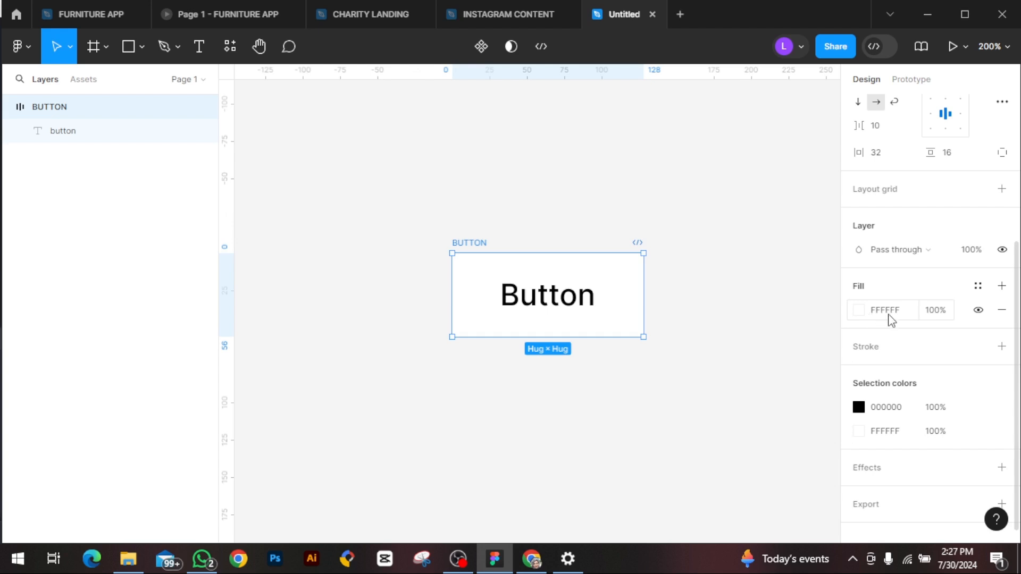
{"action": "left_click", "coordinate": [977, 287]}
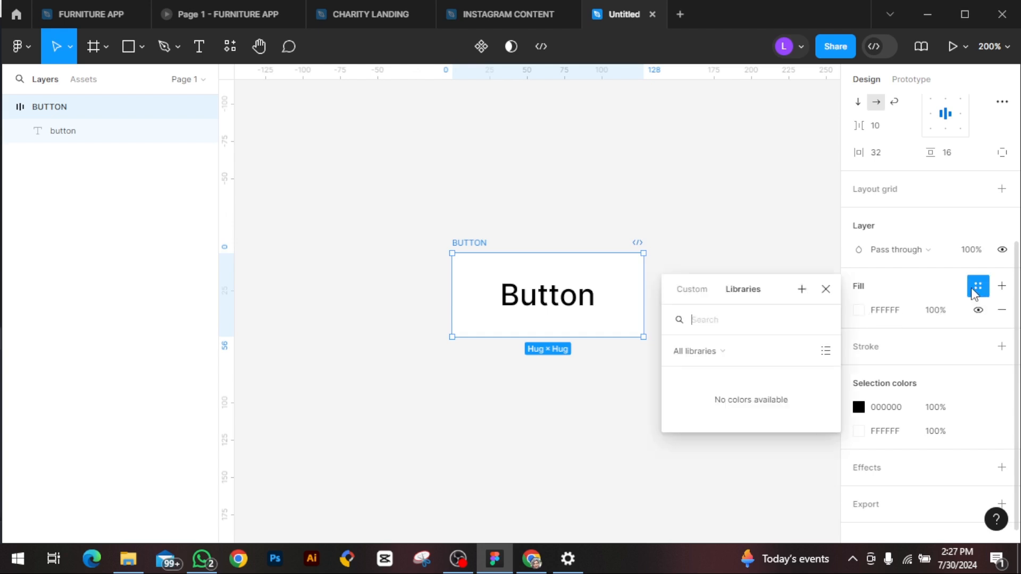
{"action": "left_click", "coordinate": [859, 312]}
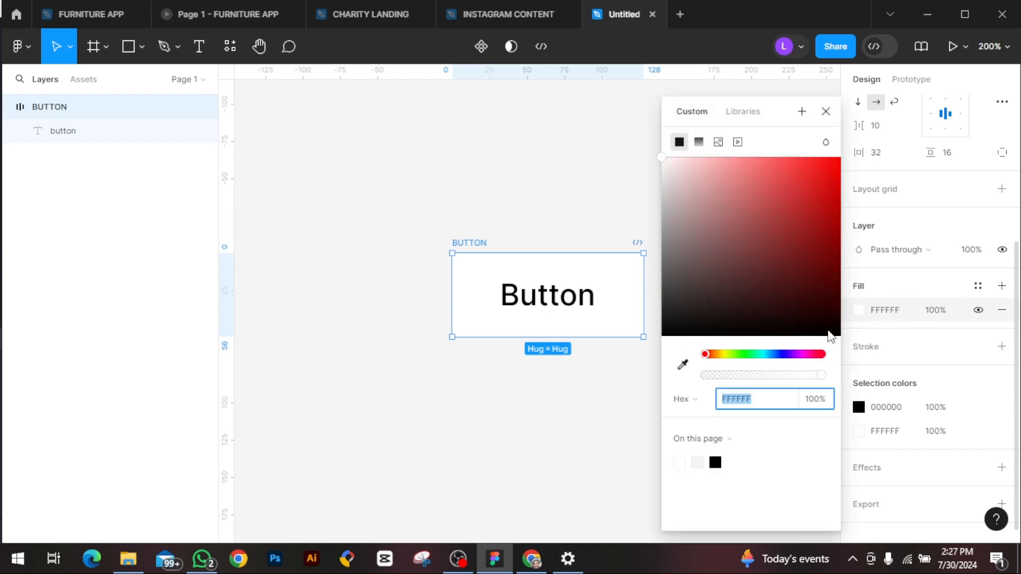
{"action": "left_click", "coordinate": [796, 354]}
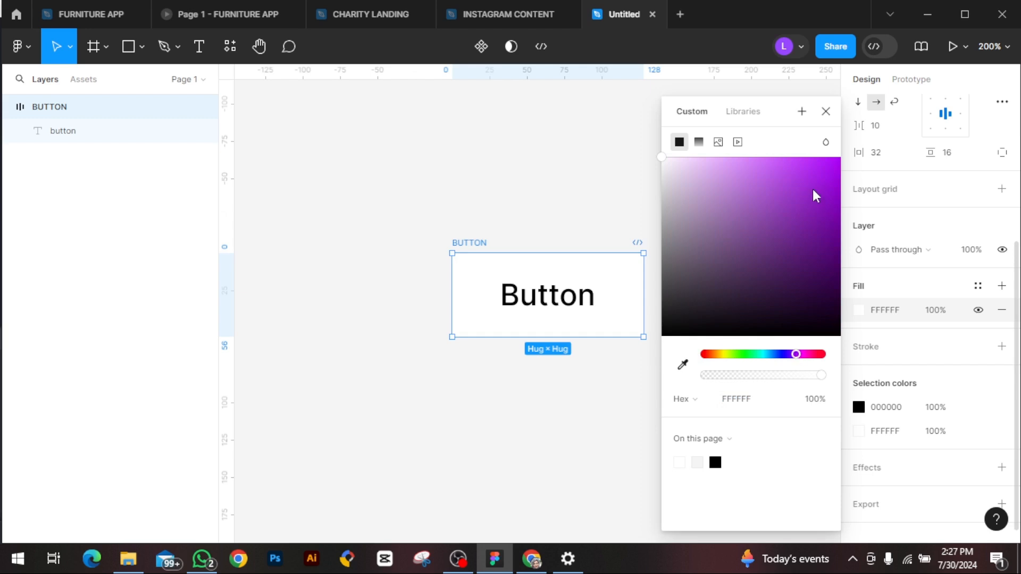
{"action": "left_click", "coordinate": [822, 168]}
{"action": "left_click", "coordinate": [825, 111]}
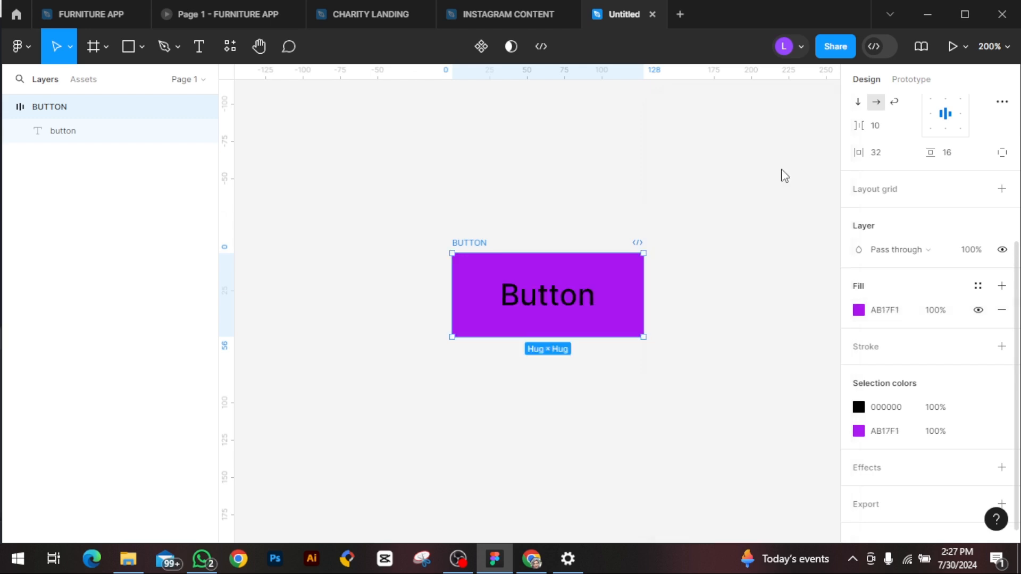
Step: Change the fill of the text inside the BUTTON frame to near-white, about FFFCFC
{"action": "left_click", "coordinate": [566, 314]}
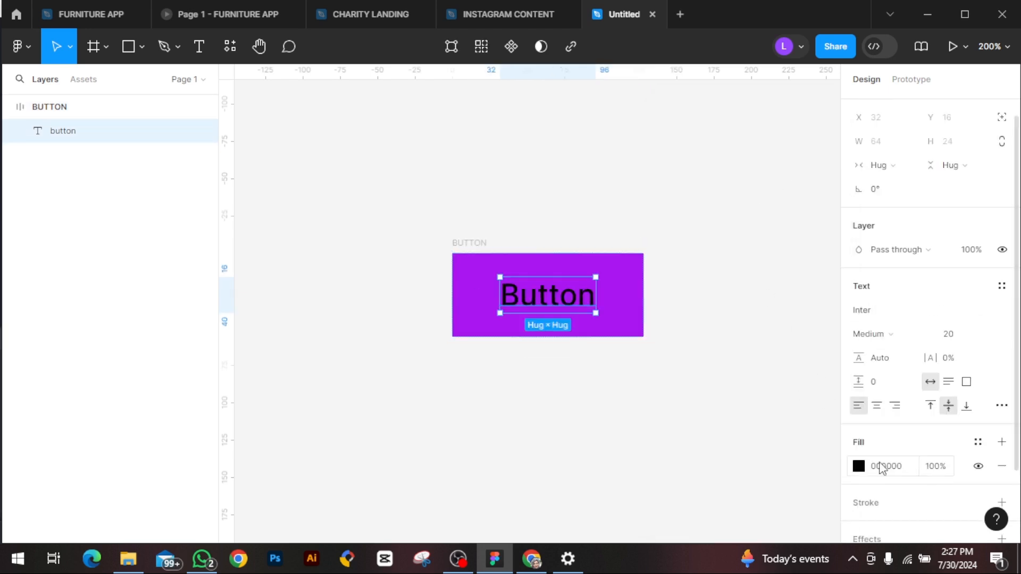
{"action": "left_click", "coordinate": [858, 467]}
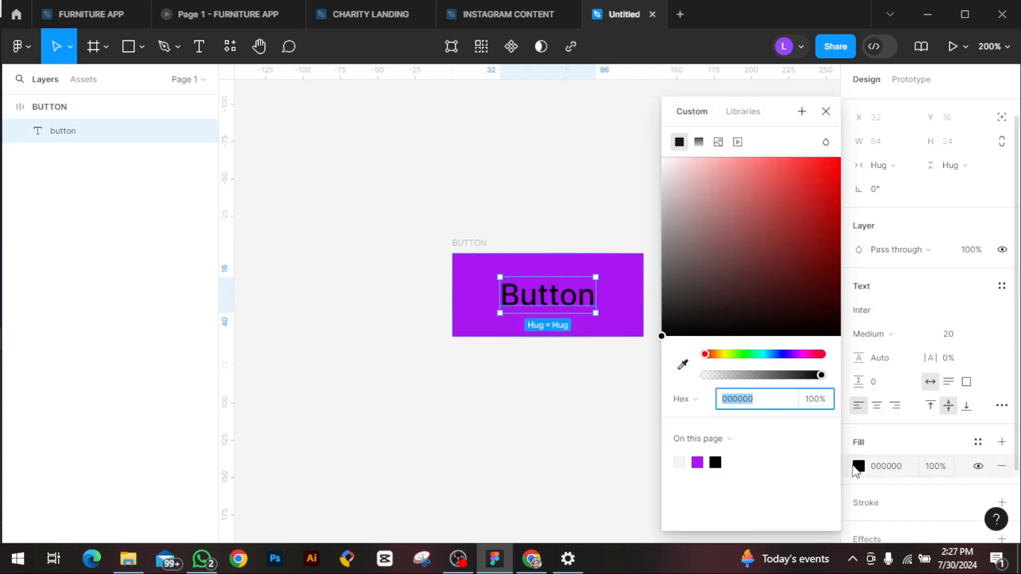
{"action": "left_click", "coordinate": [664, 161]}
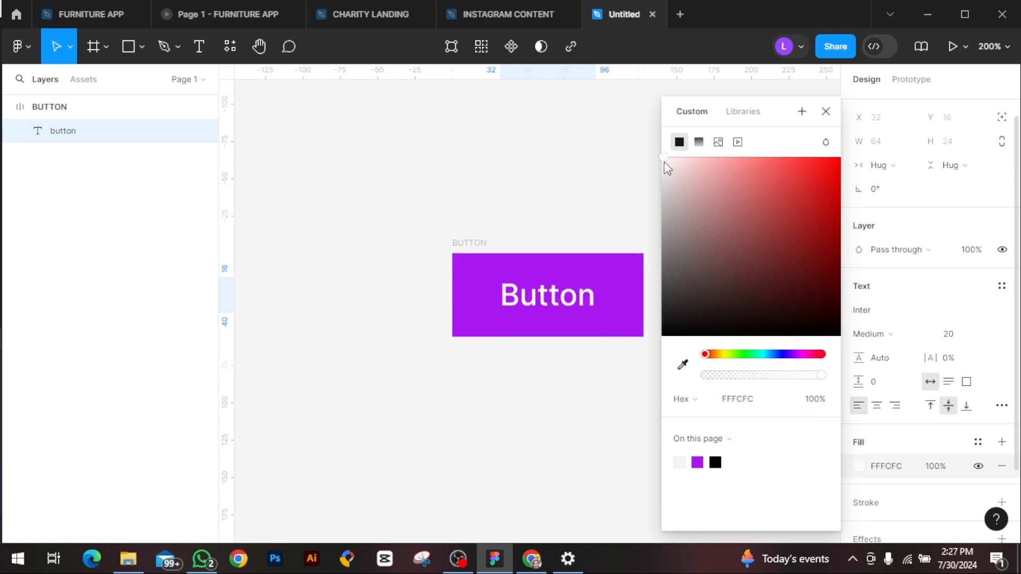
{"action": "left_click", "coordinate": [826, 112]}
Step: Round the BUTTON frame's corners with a radius of 5
{"action": "scroll", "coordinate": [970, 295], "scroll_direction": "up", "scroll_amount": 1}
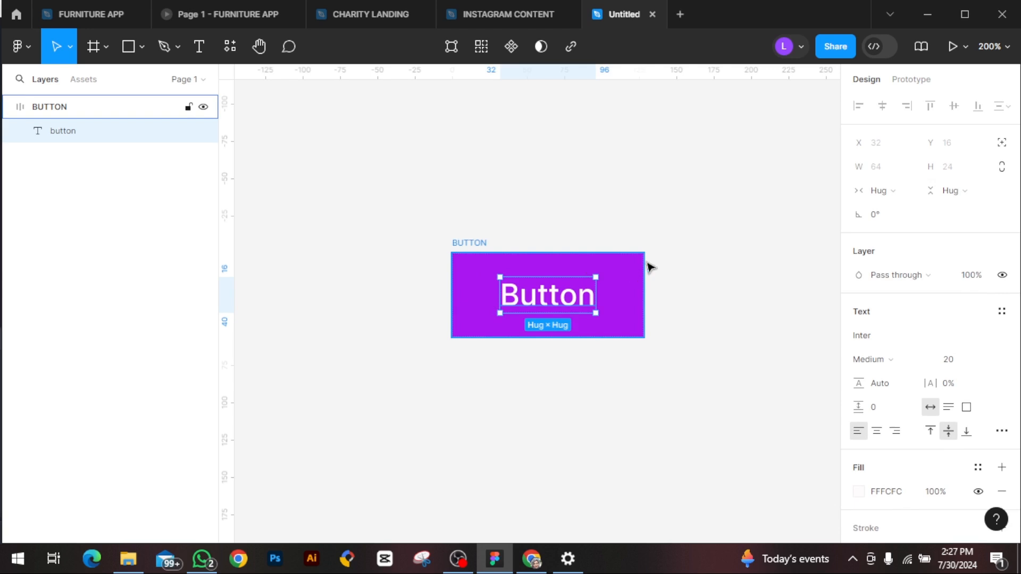
{"action": "left_click", "coordinate": [580, 260]}
{"action": "left_click", "coordinate": [968, 242]}
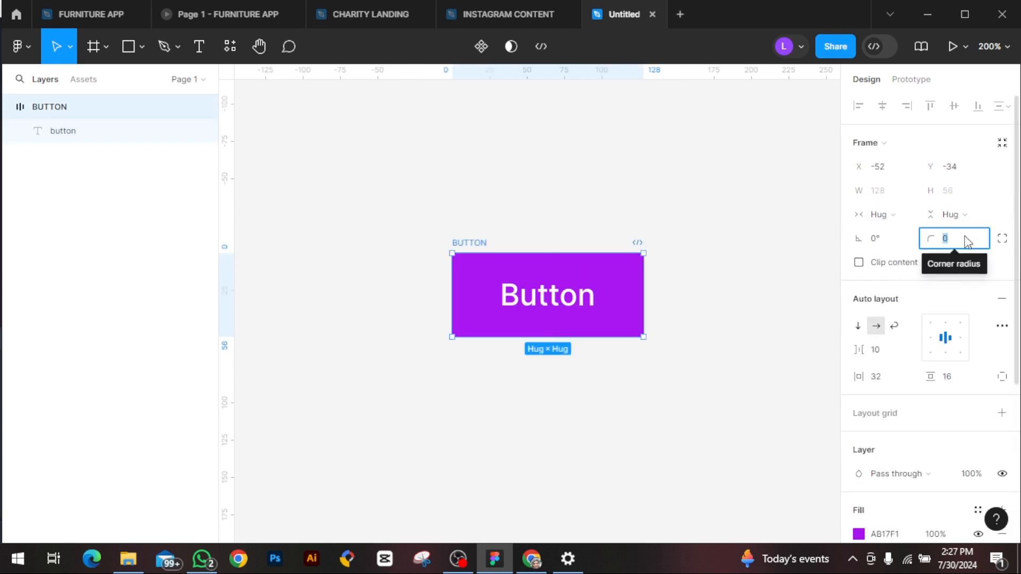
{"action": "key", "text": "BackSpace"}
{"action": "type", "text": "5"}
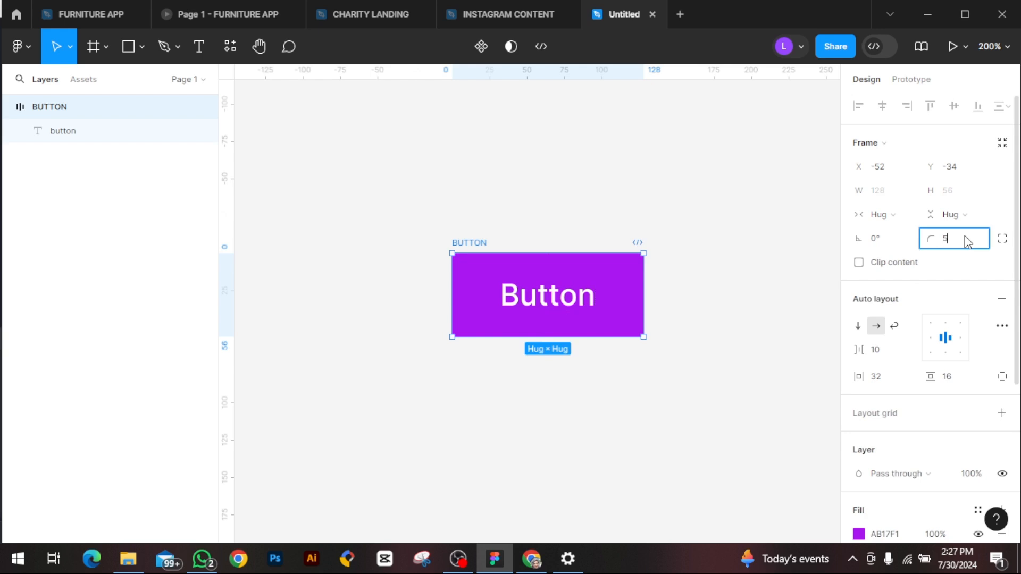
{"action": "key", "text": "Return"}
{"action": "left_click", "coordinate": [637, 212]}
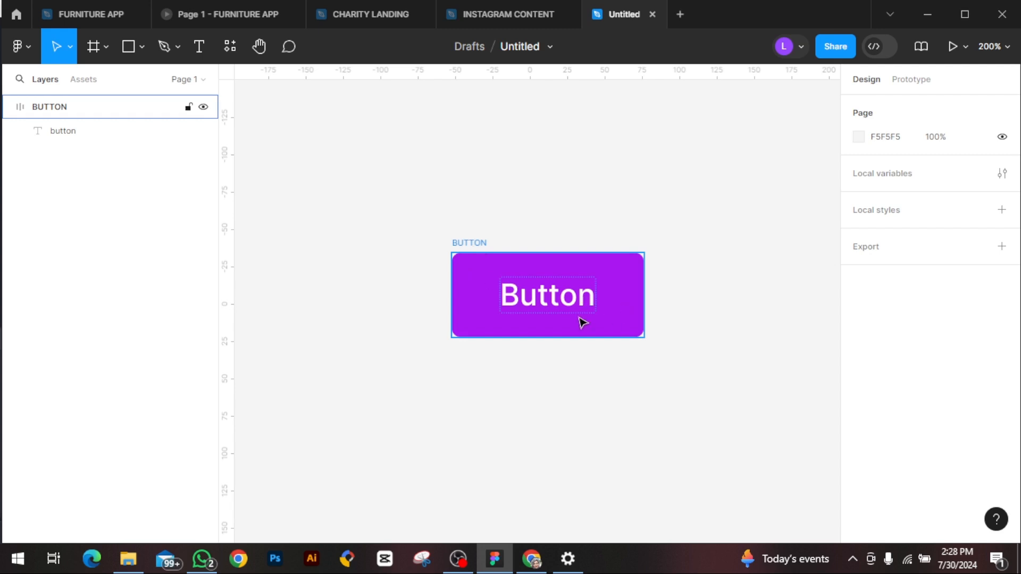
{"action": "left_click", "coordinate": [551, 306]}
{"action": "left_click_drag", "start_coordinate": [551, 258], "coordinate": [545, 245]}
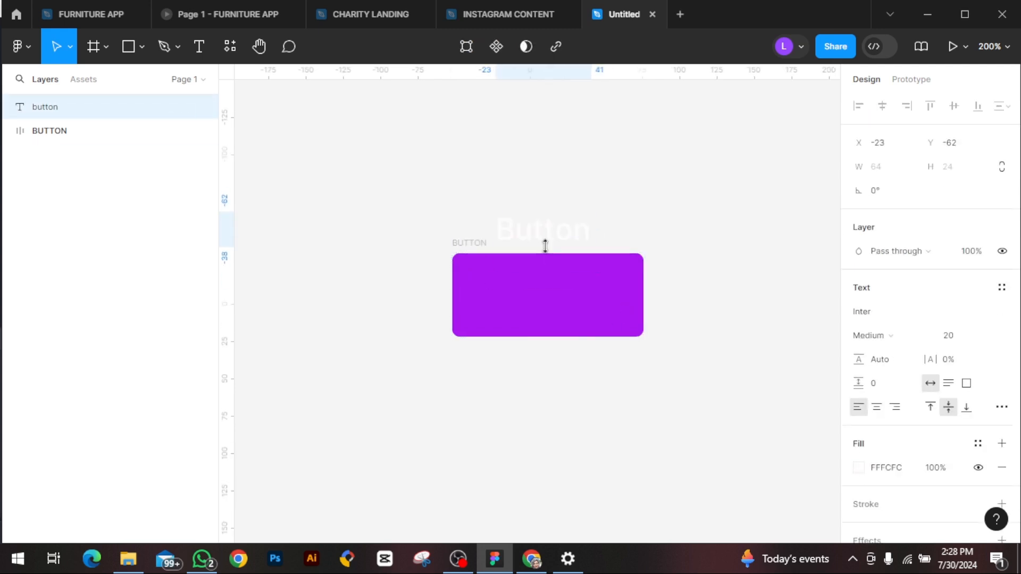
{"action": "key", "text": "ctrl+z"}
Step: Align the BUTTON frame's auto layout content to the left and turn the frame into a component
{"action": "left_click", "coordinate": [472, 244]}
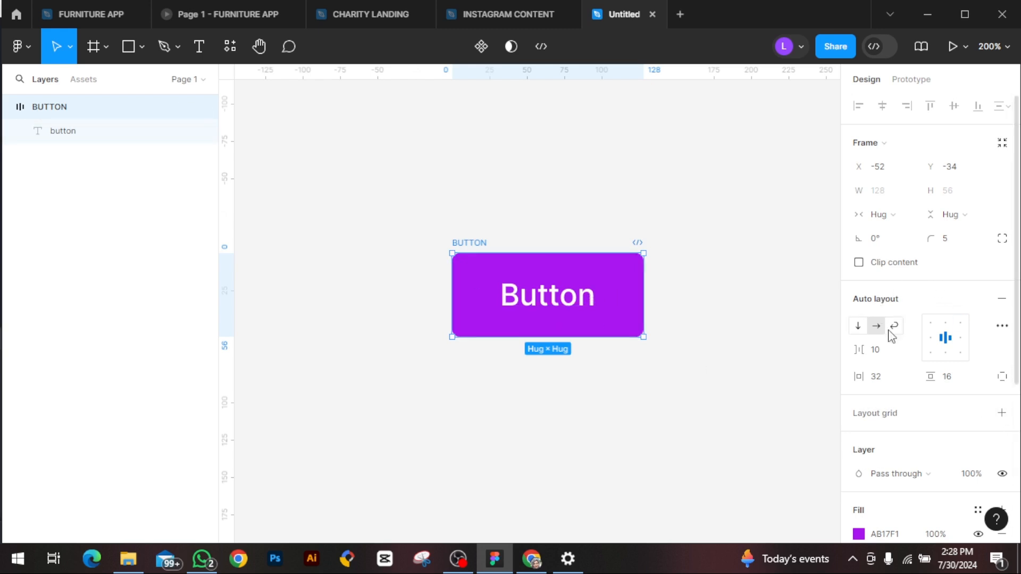
{"action": "left_click", "coordinate": [932, 338]}
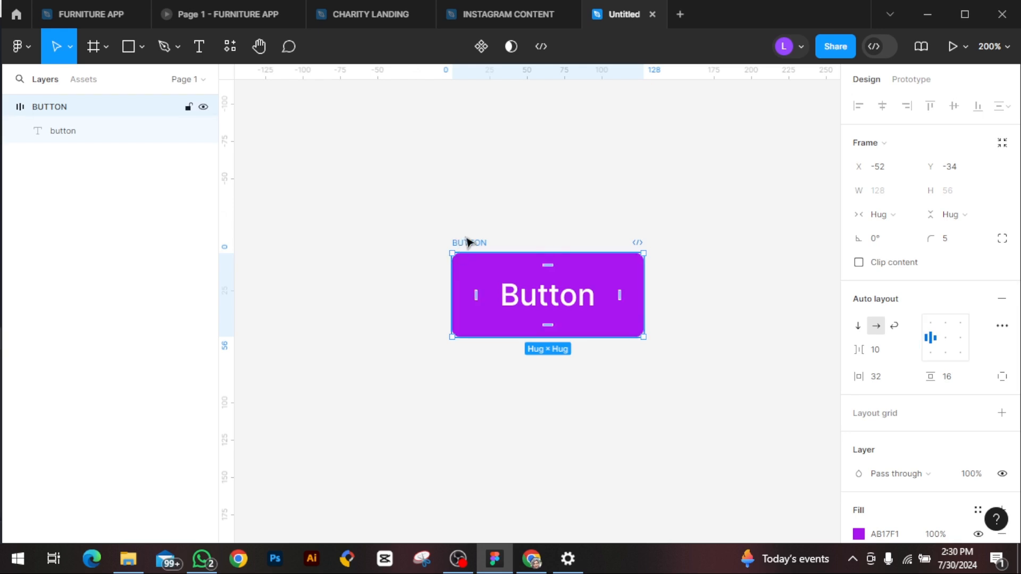
{"action": "left_click", "coordinate": [481, 48]}
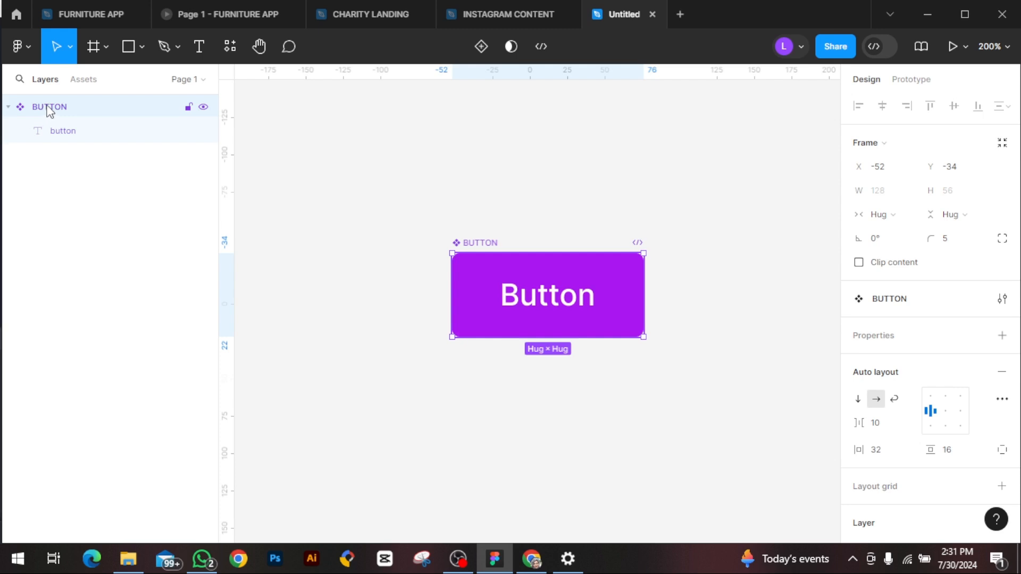
Step: Place an instance of the local BUTTON component on the canvas directly above the main component
{"action": "left_click", "coordinate": [85, 82]}
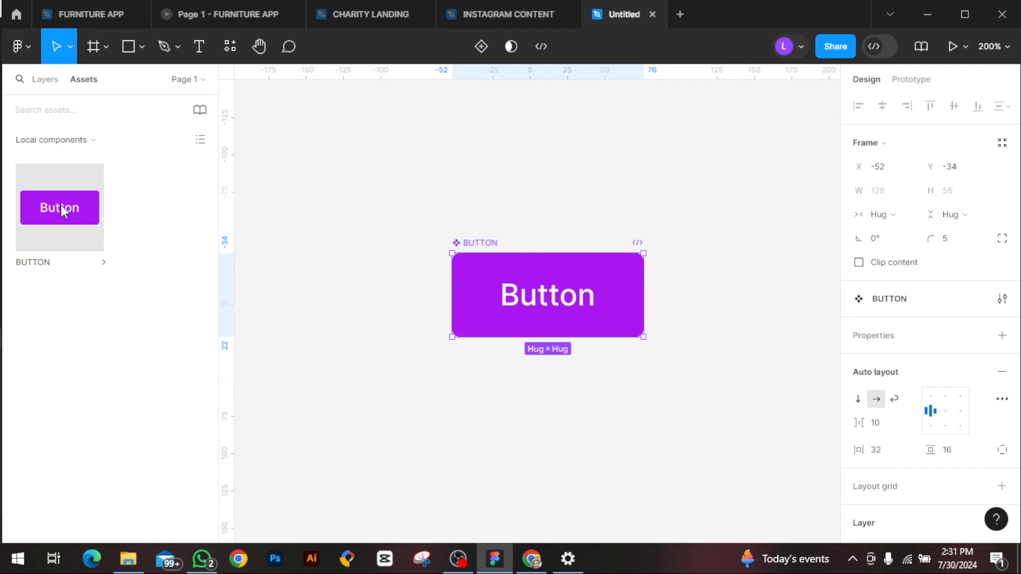
{"action": "left_click_drag", "start_coordinate": [60, 205], "coordinate": [549, 196]}
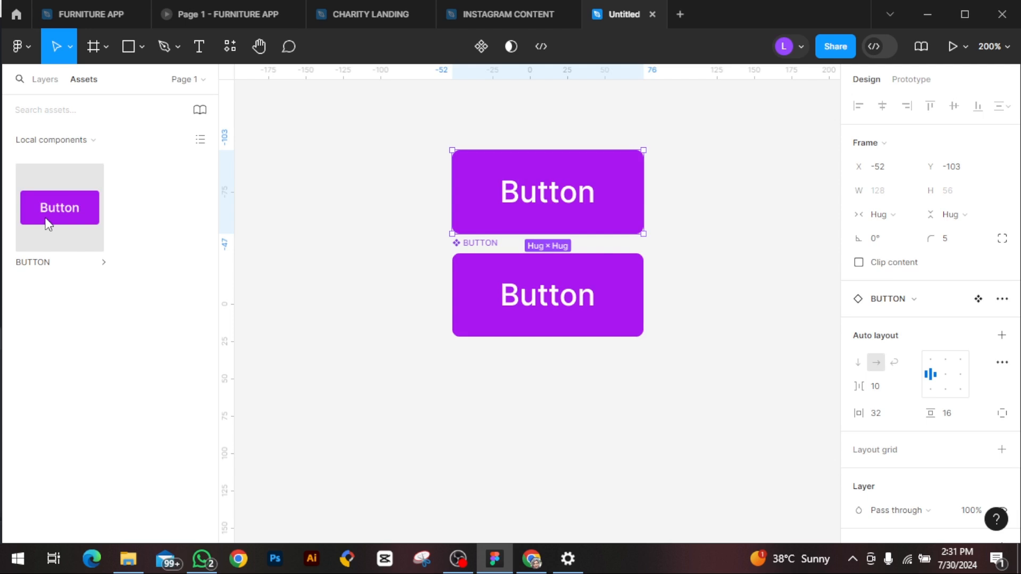
Step: Place a second instance of the local BUTTON component on the canvas directly below the main component
{"action": "left_click_drag", "start_coordinate": [49, 223], "coordinate": [566, 414]}
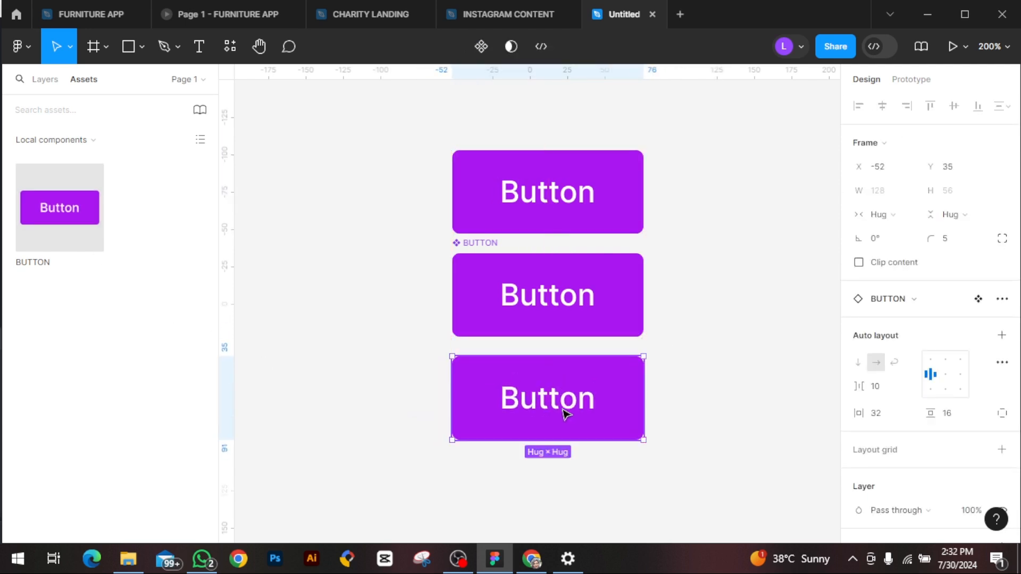
{"action": "left_click_drag", "start_coordinate": [564, 410], "coordinate": [564, 411]}
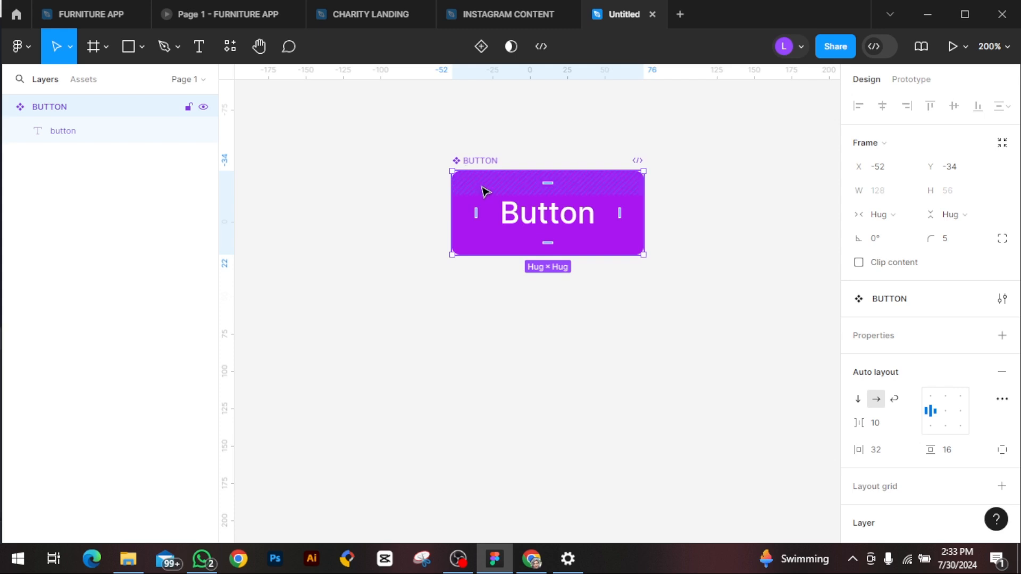
Step: Add a second variant to the BUTTON component and rename its variant property Property 1 to STATE 01
{"action": "left_click", "coordinate": [480, 48]}
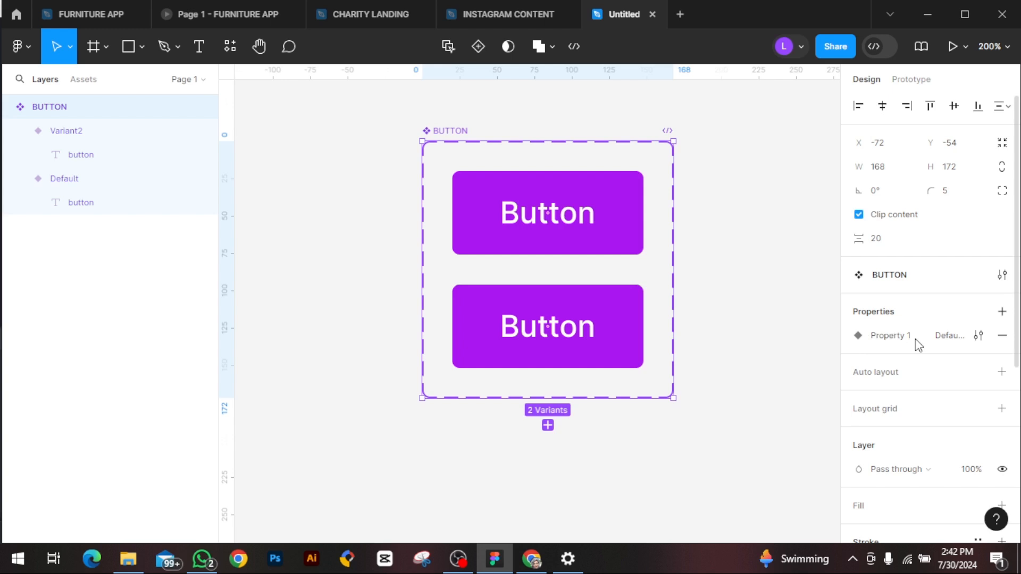
{"action": "left_click", "coordinate": [977, 335]}
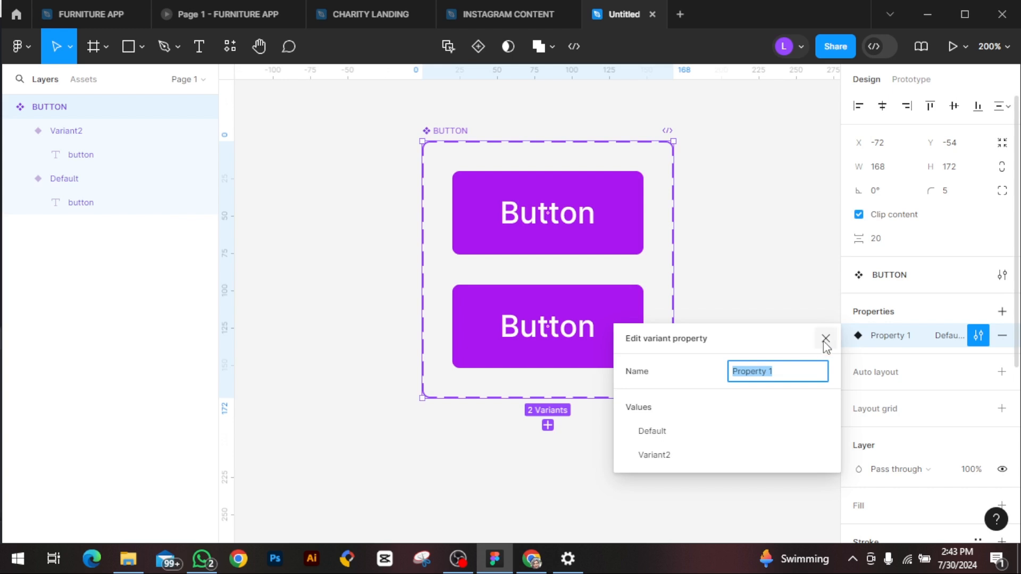
{"action": "left_click", "coordinate": [825, 338]}
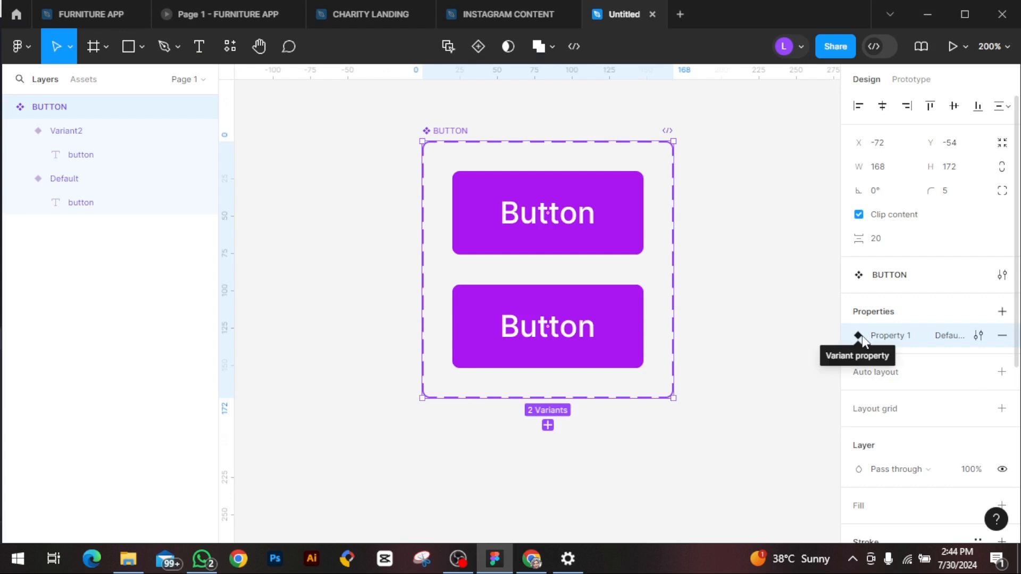
{"action": "double_click", "coordinate": [906, 341]}
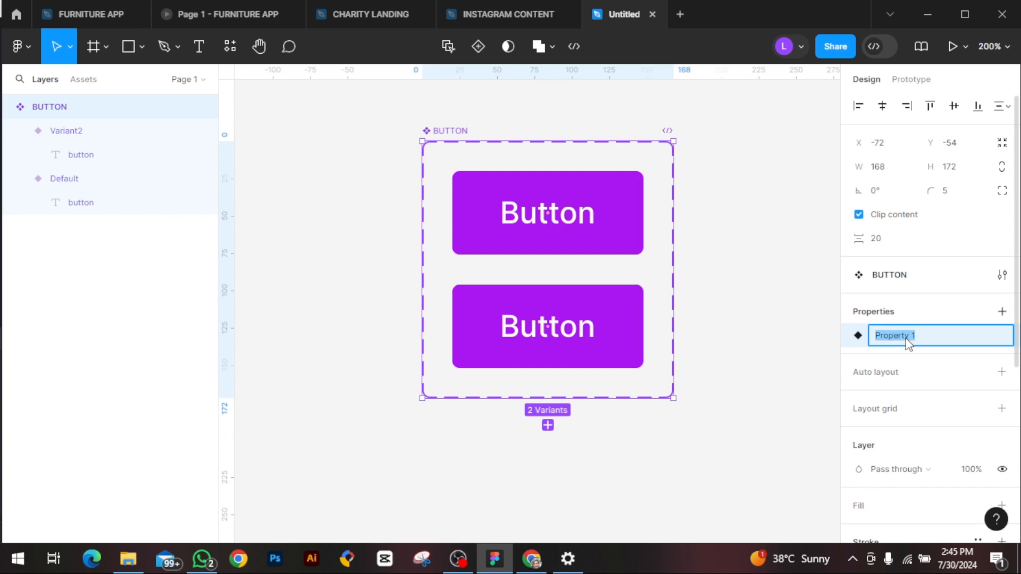
{"action": "key", "text": "BackSpace"}
{"action": "type", "text": "STATE 01"}
{"action": "key", "text": "Return"}
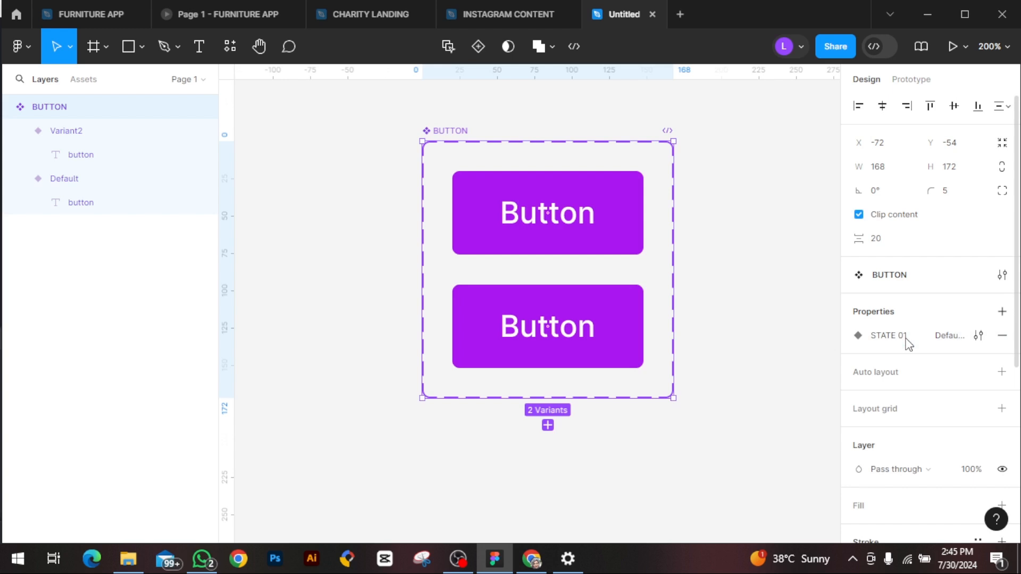
Step: Rename the Variant2 value of the lower button variant to STATE 02
{"action": "left_click", "coordinate": [486, 295]}
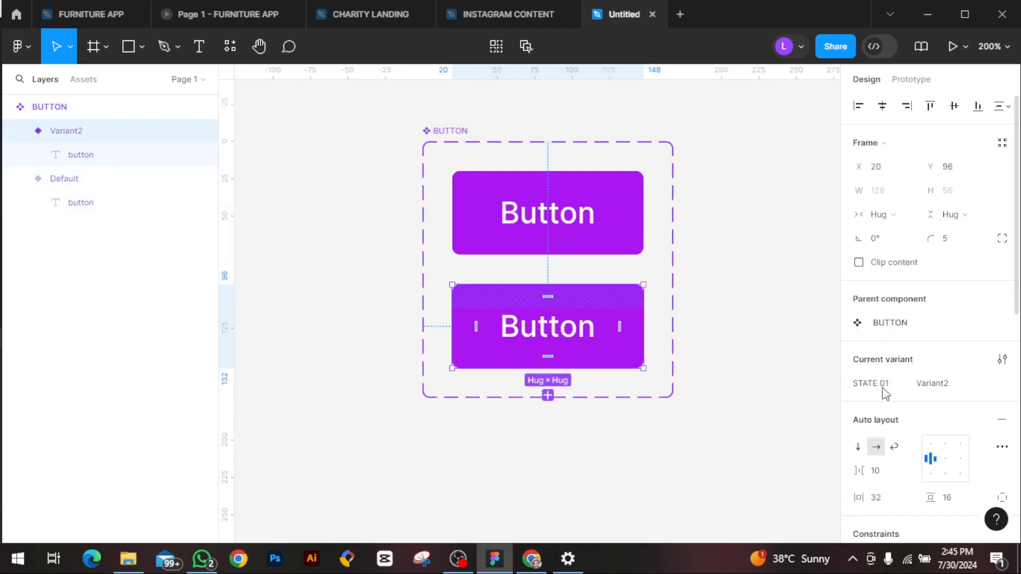
{"action": "left_click", "coordinate": [942, 391]}
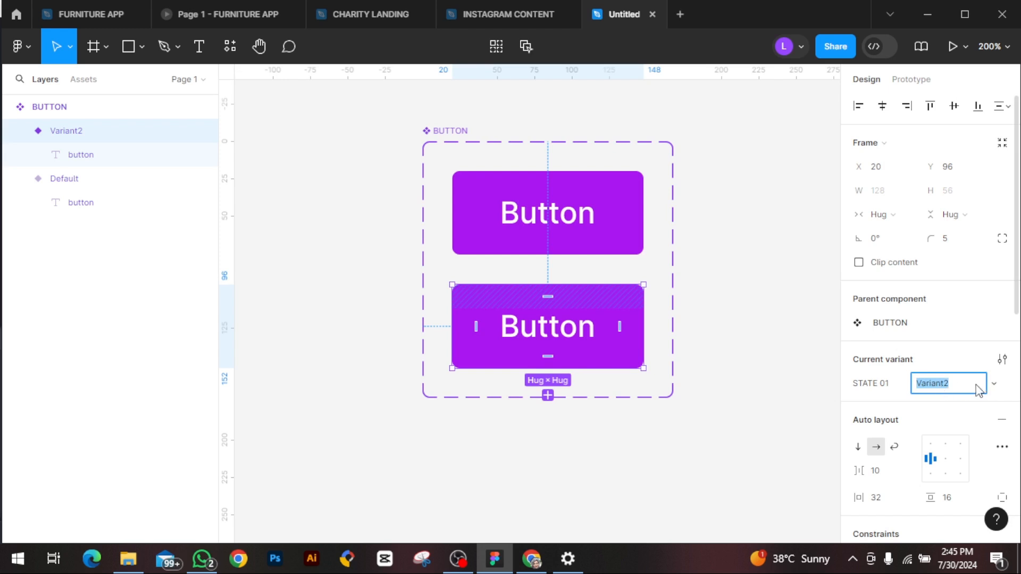
{"action": "left_click", "coordinate": [996, 389]}
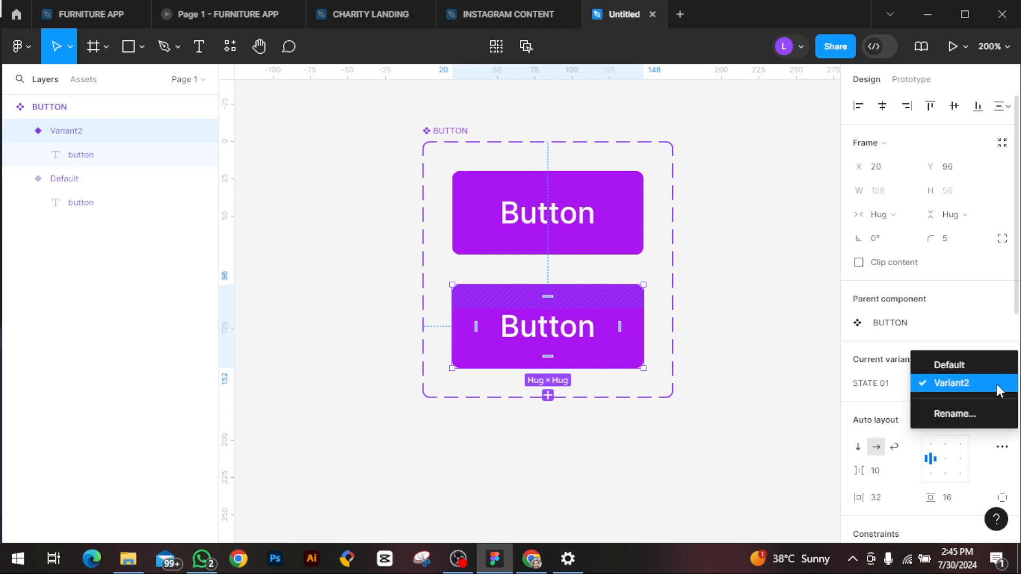
{"action": "left_click", "coordinate": [968, 413]}
{"action": "key", "text": "BackSpace"}
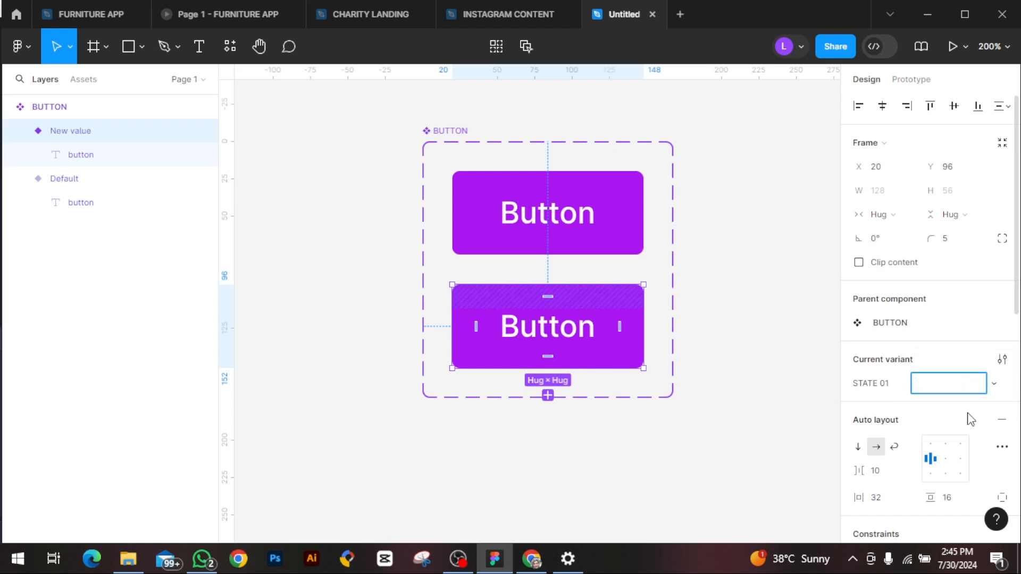
{"action": "type", "text": "STATE 02"}
{"action": "key", "text": "Return"}
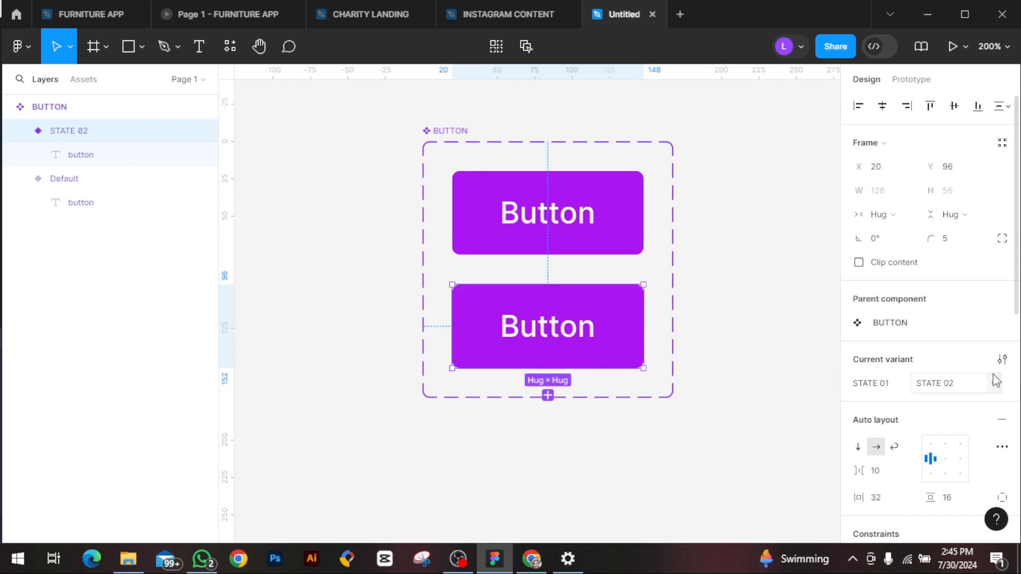
Step: Look through the component configuration of both the component set and the selected STATE 02 variant
{"action": "left_click", "coordinate": [1002, 359]}
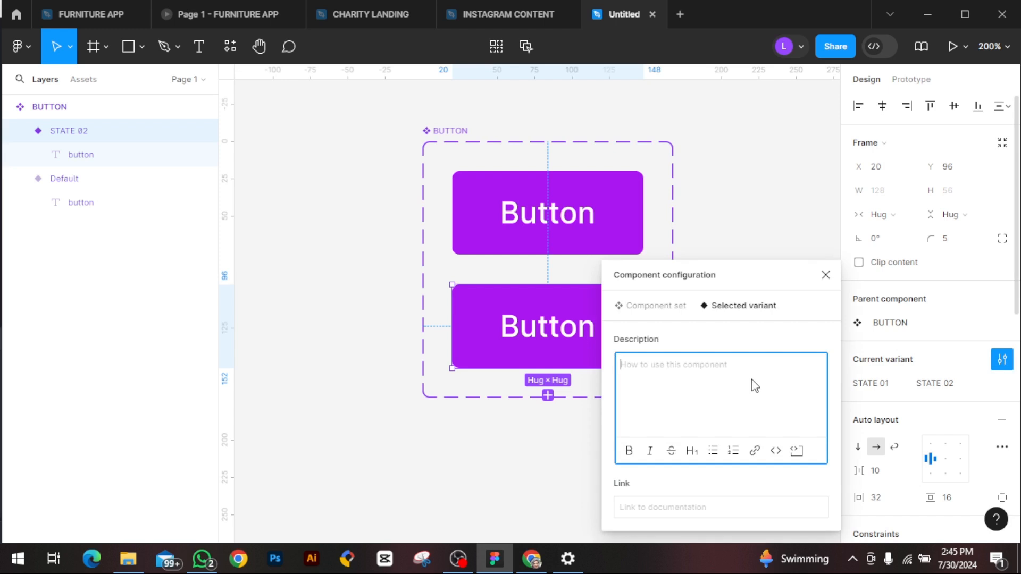
{"action": "left_click", "coordinate": [662, 307]}
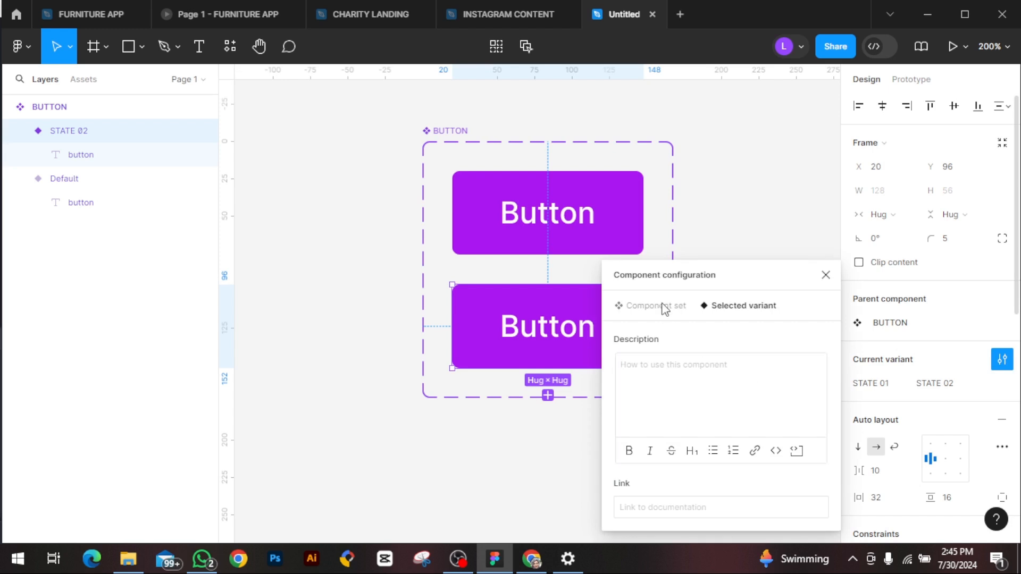
{"action": "left_click", "coordinate": [751, 307]}
{"action": "left_click", "coordinate": [826, 276]}
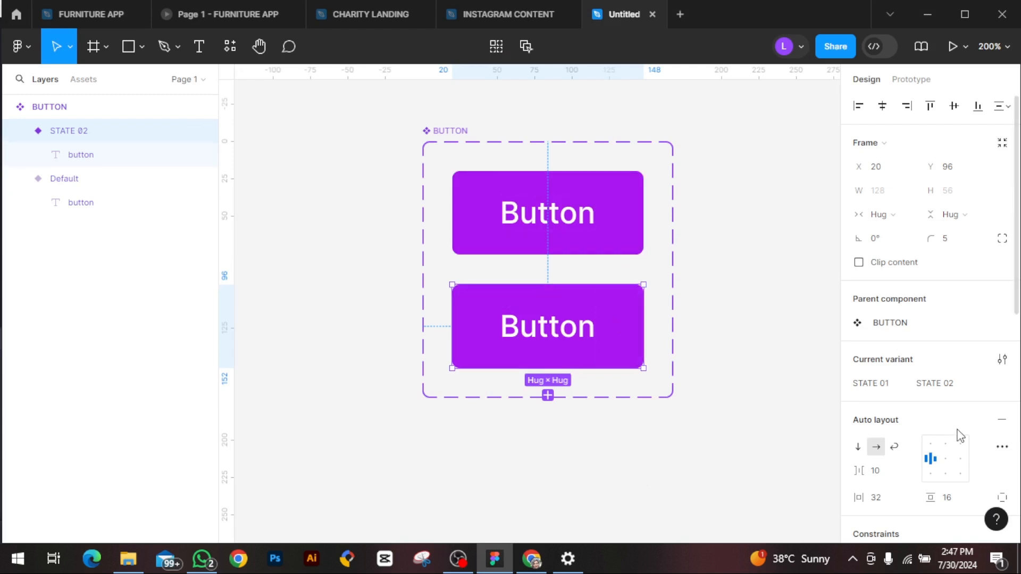
Step: Add a black 000000 fill at 20% opacity over the purple fill of the STATE 02 variant
{"action": "scroll", "coordinate": [960, 435], "scroll_direction": "down", "scroll_amount": 3}
{"action": "scroll", "coordinate": [961, 436], "scroll_direction": "down", "scroll_amount": 4}
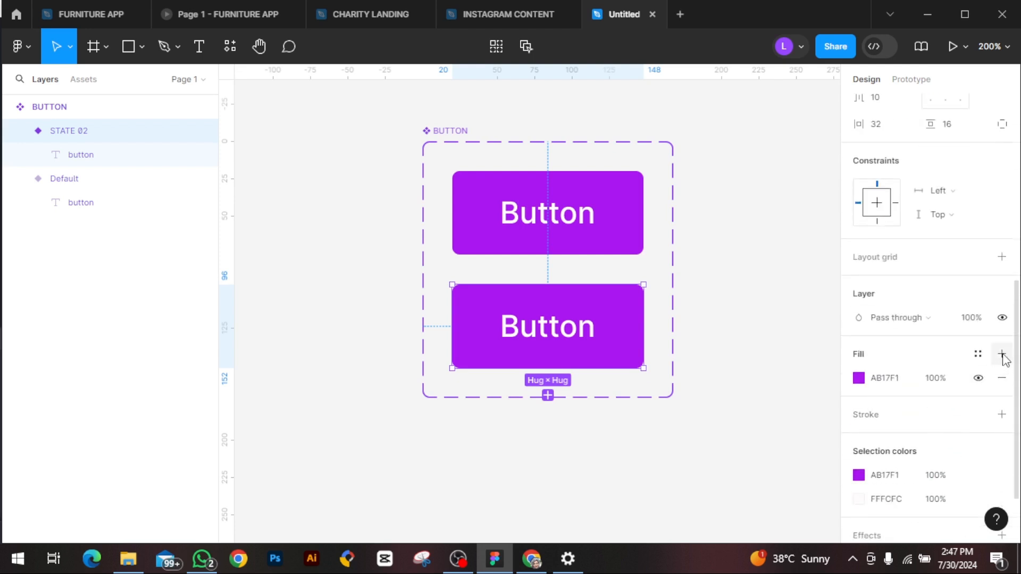
{"action": "left_click", "coordinate": [1002, 354]}
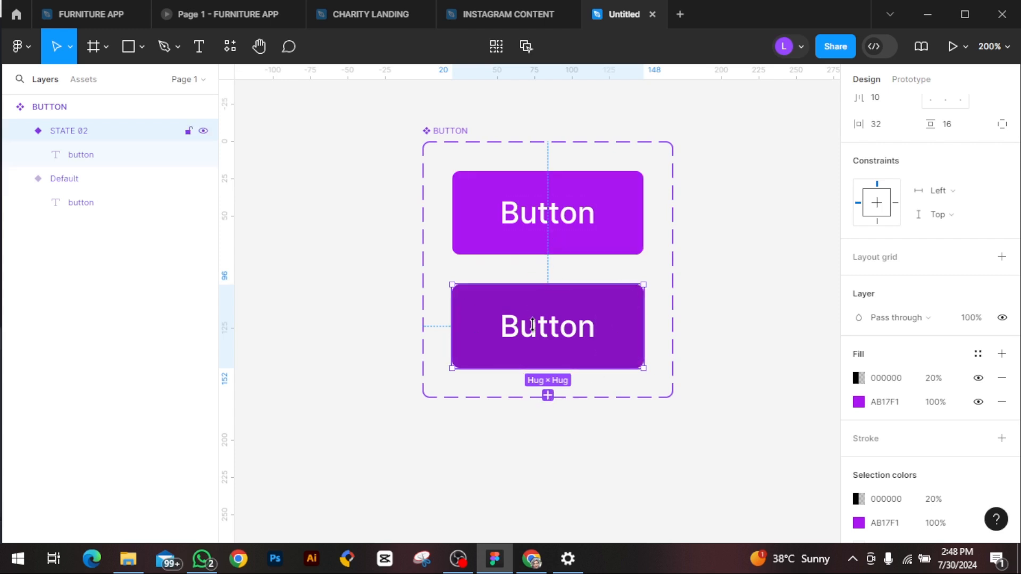
{"action": "left_click", "coordinate": [504, 310]}
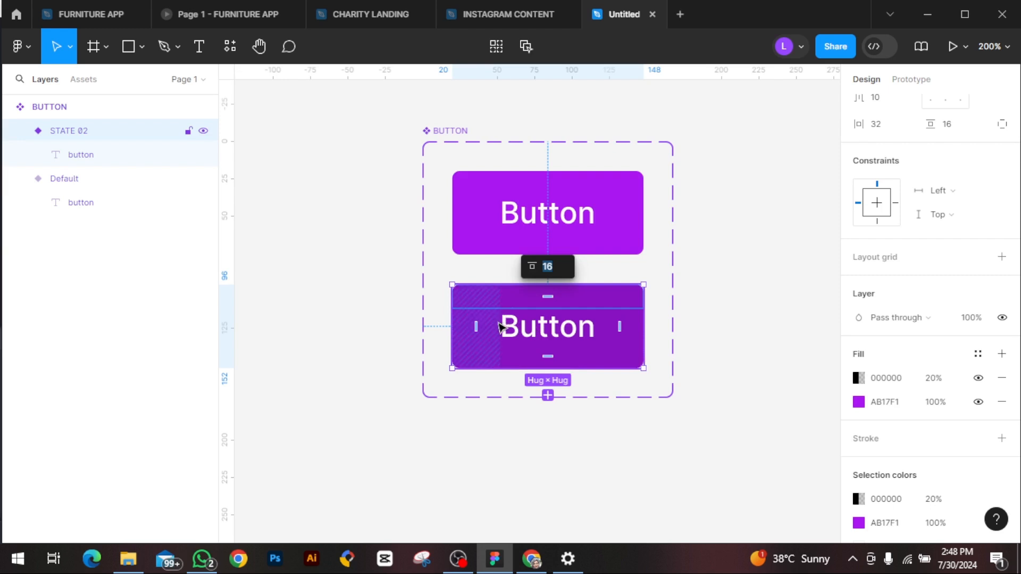
{"action": "left_click", "coordinate": [486, 354]}
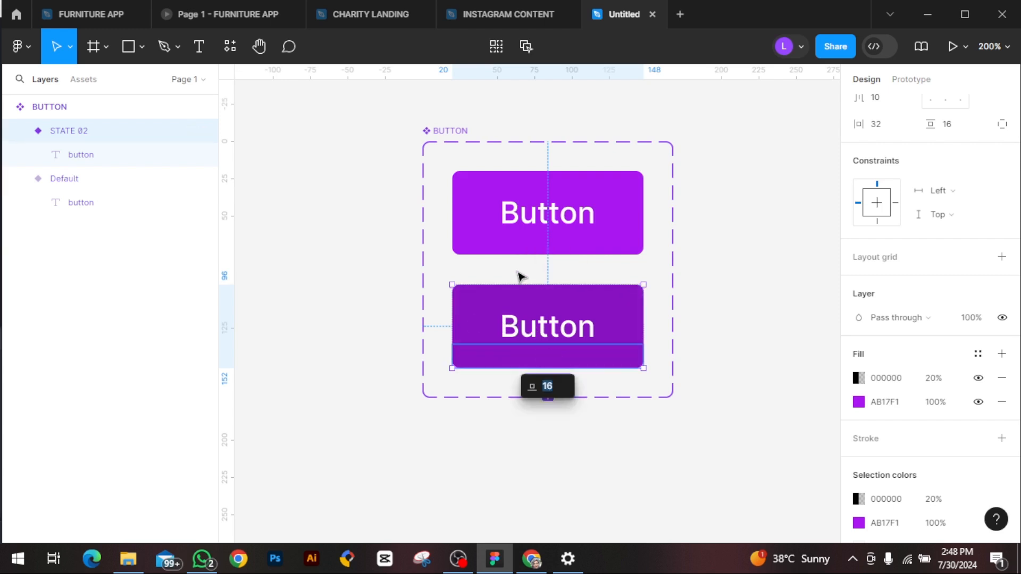
{"action": "left_click", "coordinate": [535, 336]}
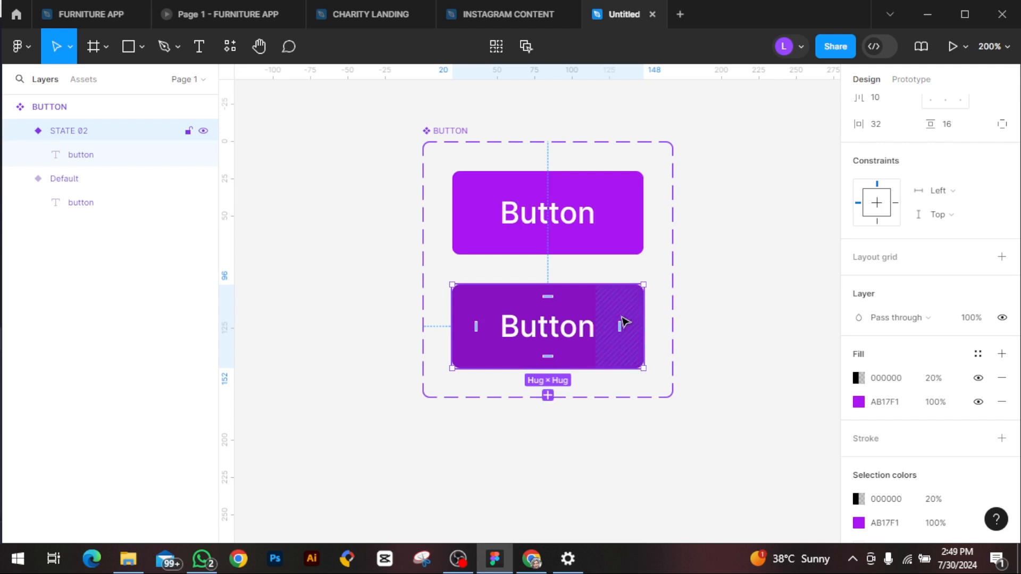
Step: Add a third variant to the BUTTON component set below the STATE 02 variant
{"action": "left_click", "coordinate": [548, 397]}
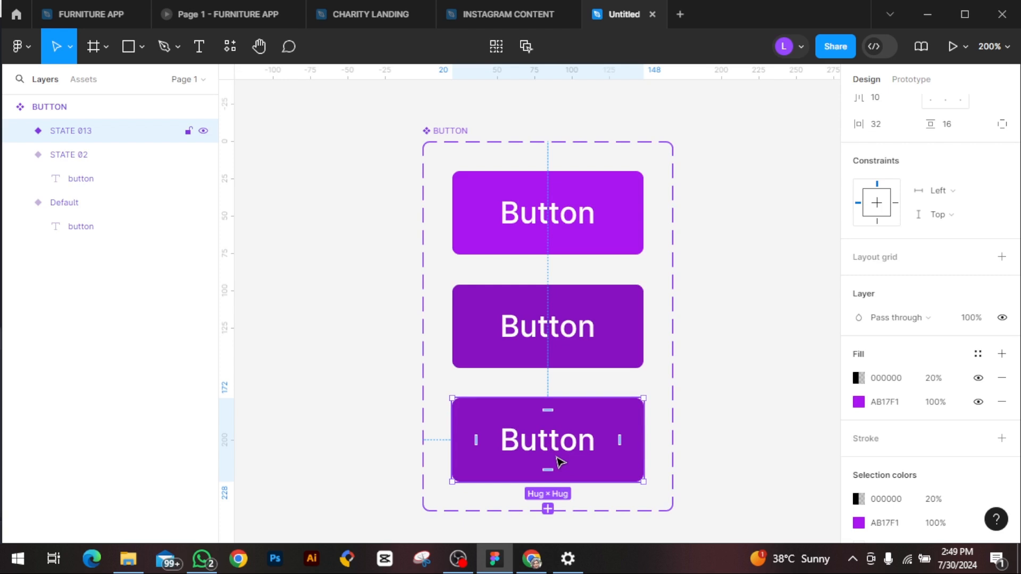
{"action": "key", "text": "Delete"}
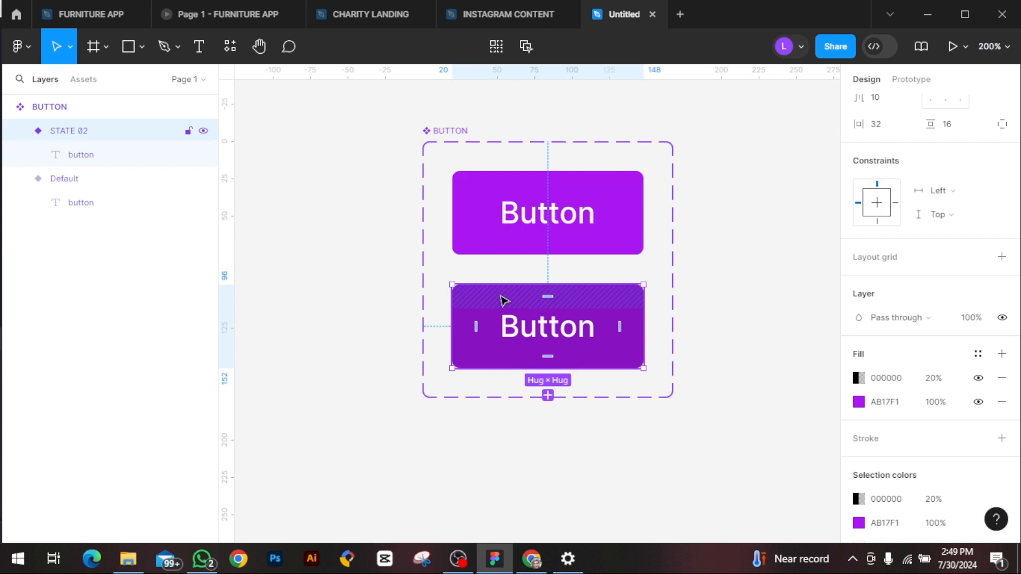
{"action": "key", "text": "ctrl+z"}
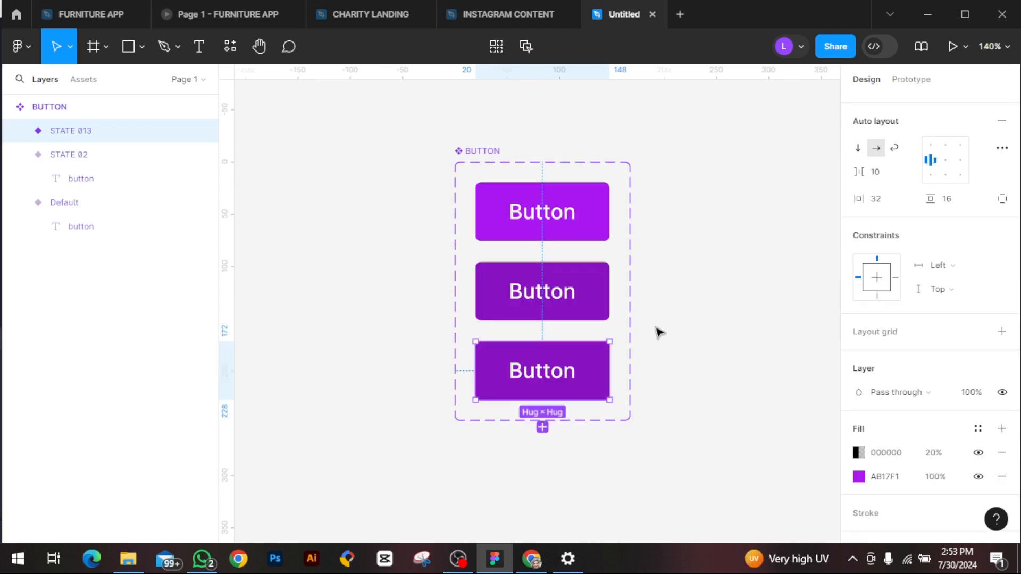
Step: Change the 20% black overlay fill of the third button variant to white FFFFFF
{"action": "left_click", "coordinate": [565, 353]}
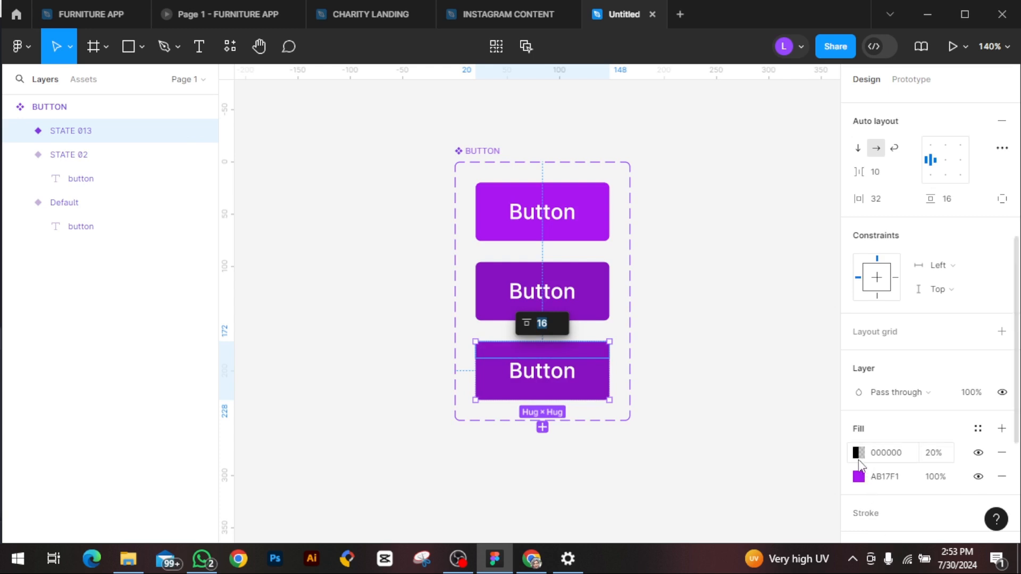
{"action": "left_click", "coordinate": [855, 453]}
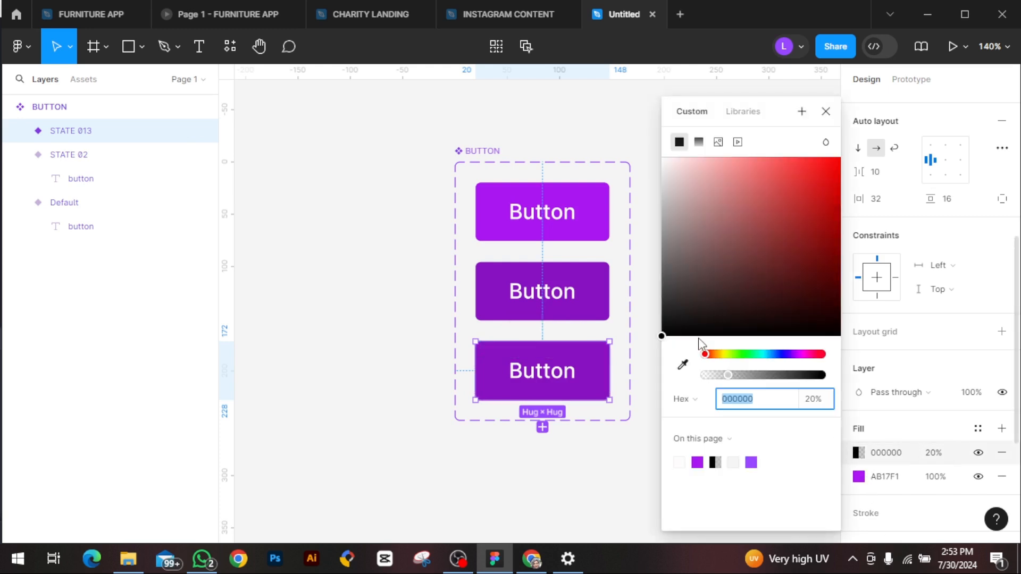
{"action": "left_click_drag", "start_coordinate": [664, 336], "coordinate": [648, 158]}
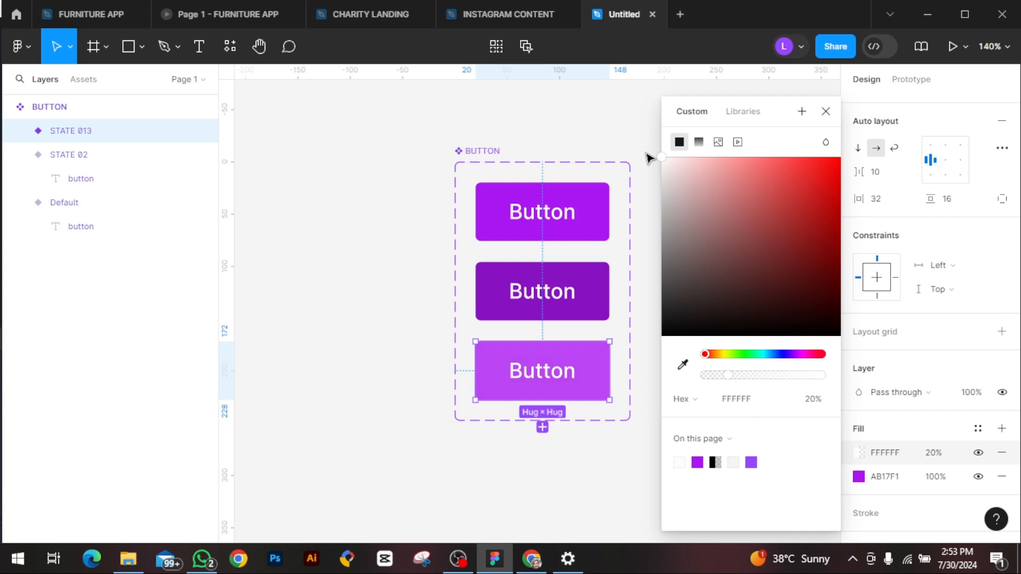
{"action": "left_click", "coordinate": [826, 111]}
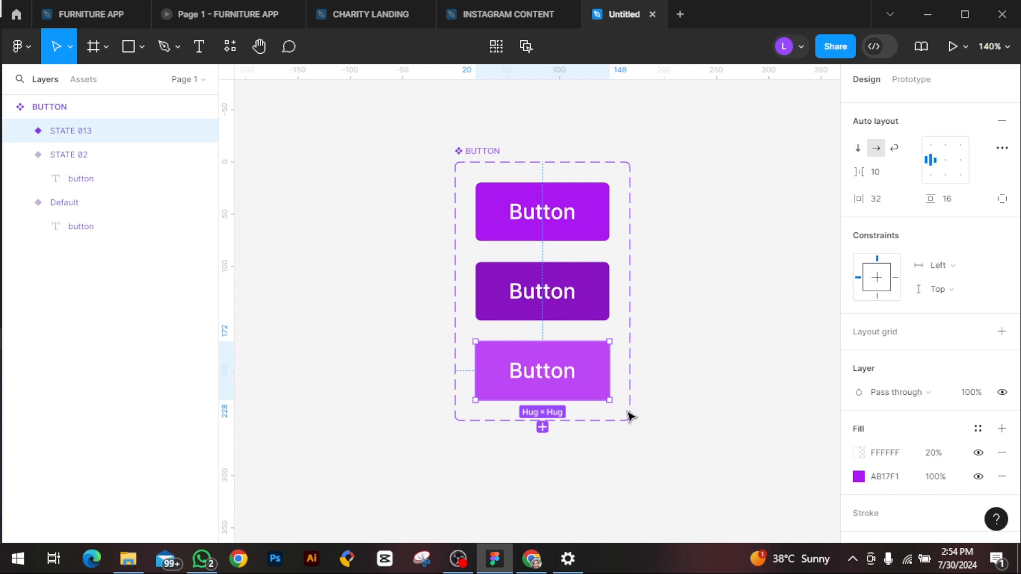
Step: Add a fourth variant to the BUTTON component set and rename the third variant's value to HOVER
{"action": "left_click", "coordinate": [542, 427]}
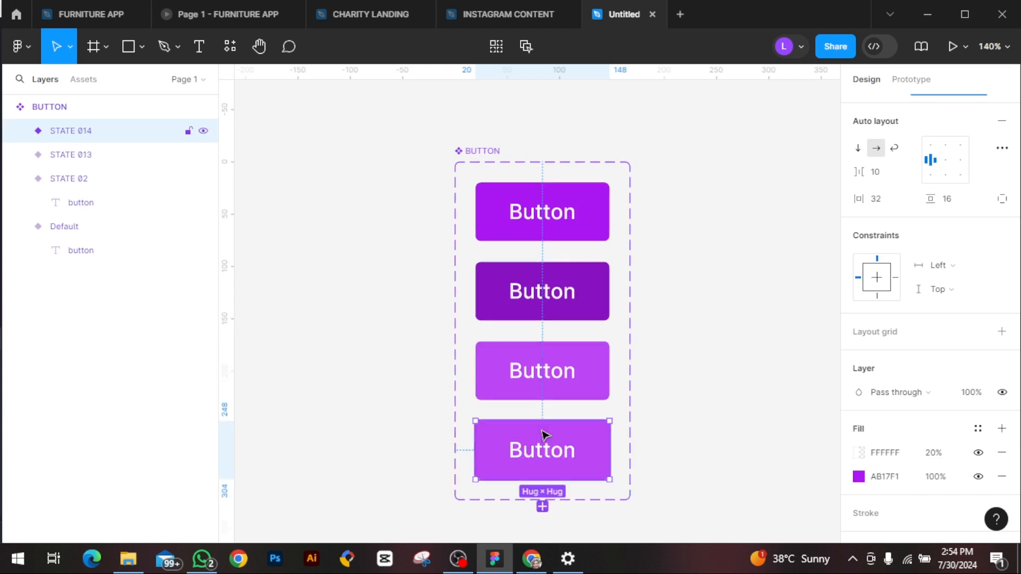
{"action": "left_click", "coordinate": [592, 349]}
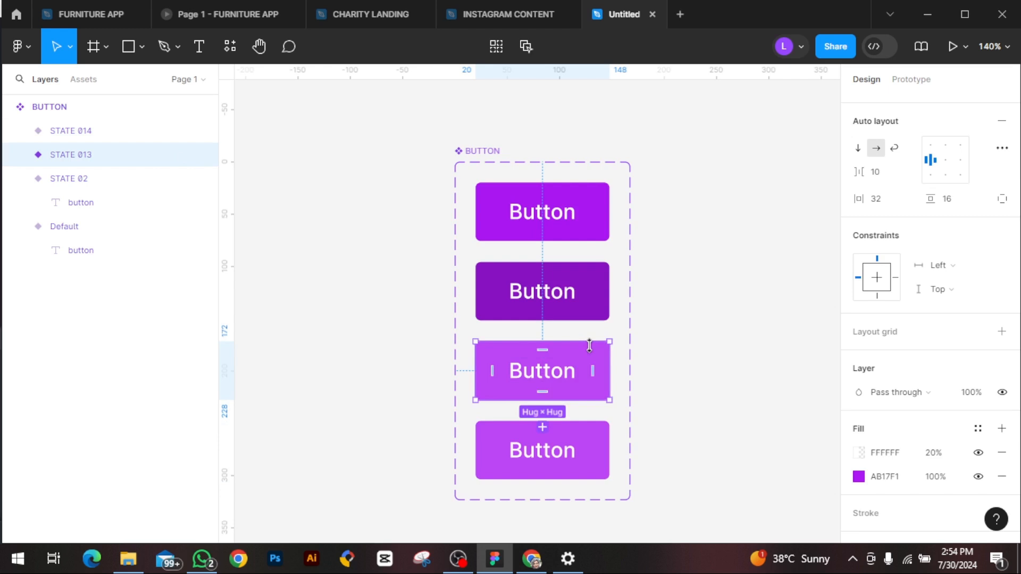
{"action": "left_click", "coordinate": [966, 387]}
{"action": "key", "text": "BackSpace"}
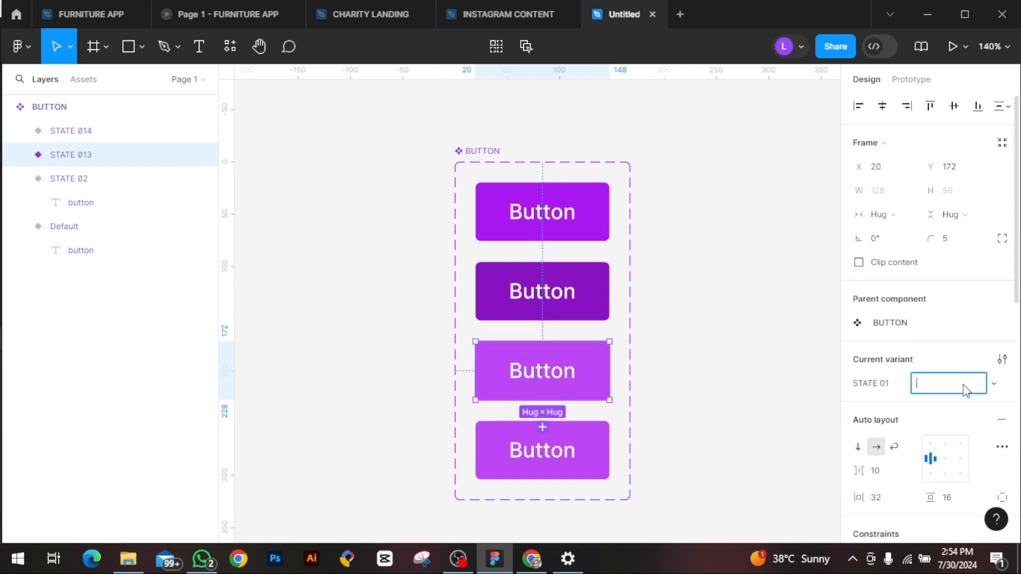
{"action": "type", "text": "HOOVER"}
{"action": "key", "text": "BackSpace"}
{"action": "key", "text": "BackSpace"}
{"action": "key", "text": "BackSpace"}
{"action": "key", "text": "BackSpace"}
{"action": "type", "text": "VER"}
{"action": "key", "text": "Return"}
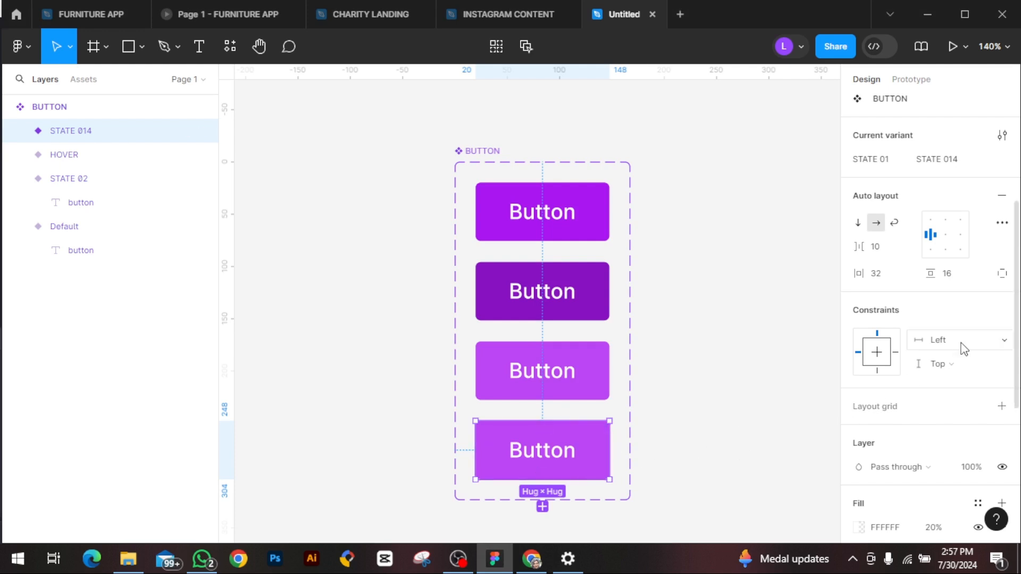
Step: Rename the fourth button variant's value to DISABLED
{"action": "left_click", "coordinate": [955, 163]}
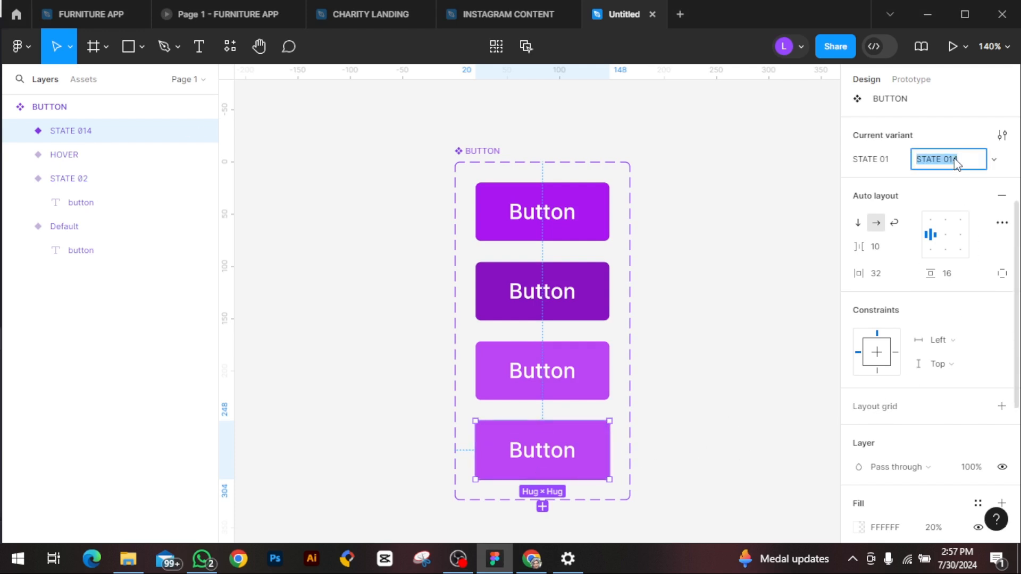
{"action": "key", "text": "BackSpace"}
{"action": "type", "text": "DISABLED"}
{"action": "key", "text": "Return"}
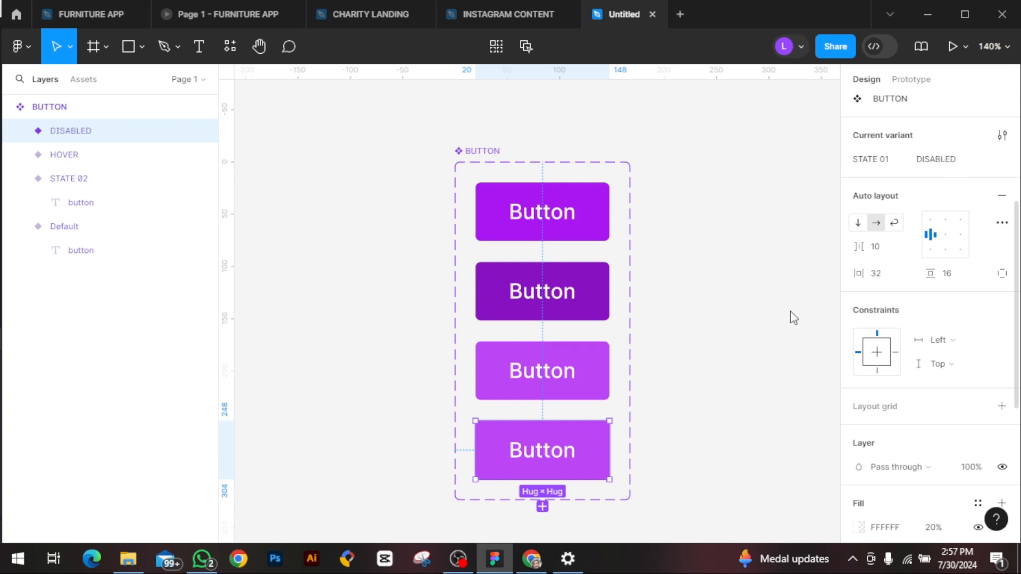
Step: Change the purple base fill of the DISABLED variant to a grey of about 616161
{"action": "scroll", "coordinate": [894, 421], "scroll_direction": "down", "scroll_amount": 4}
{"action": "left_click", "coordinate": [858, 327]}
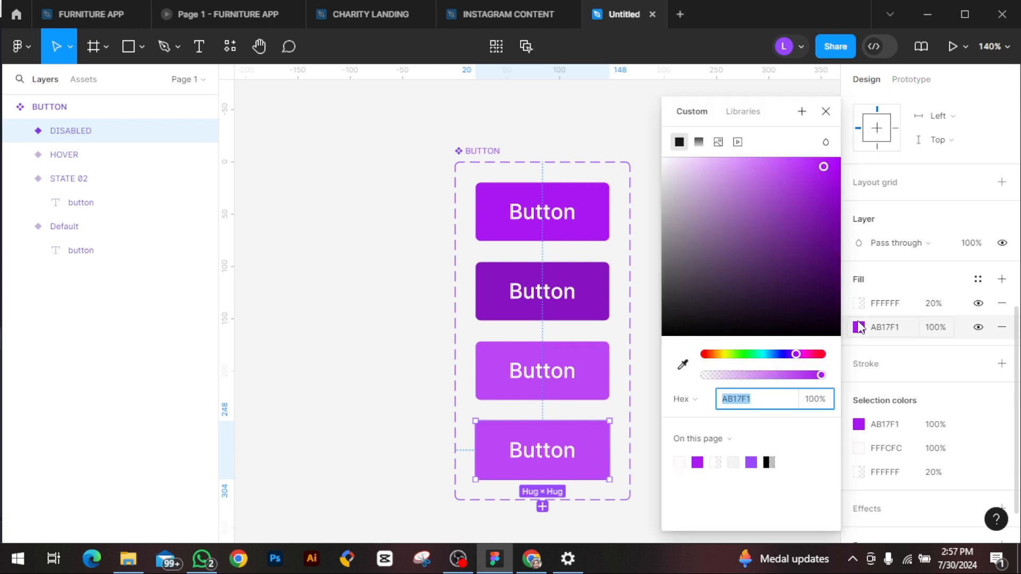
{"action": "left_click_drag", "start_coordinate": [824, 169], "coordinate": [652, 274]}
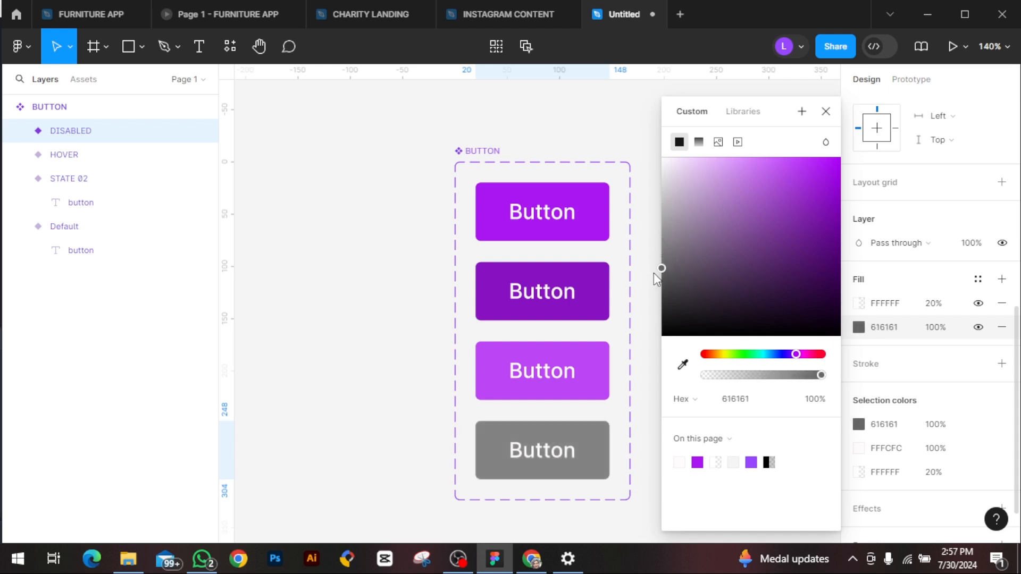
Step: Rename the STATE 02 value of the BUTTON set's variant property to PRESSED
{"action": "left_click", "coordinate": [827, 114]}
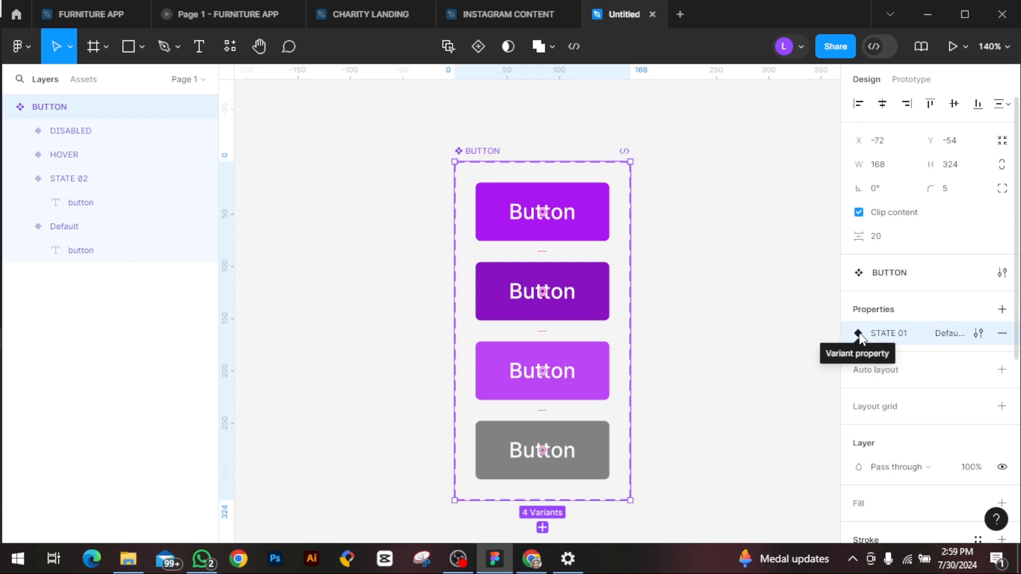
{"action": "left_click", "coordinate": [772, 355]}
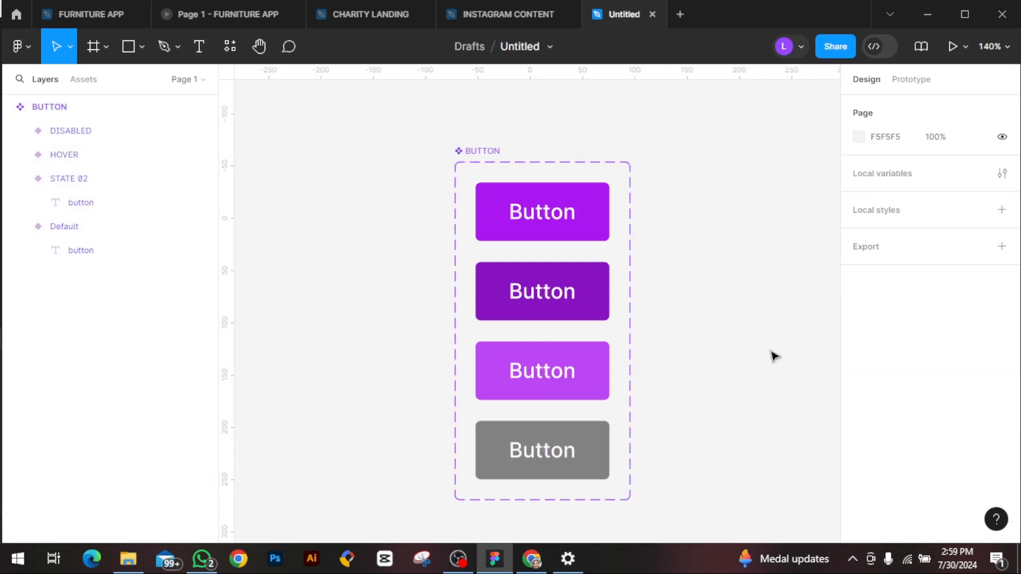
{"action": "left_click", "coordinate": [491, 147]}
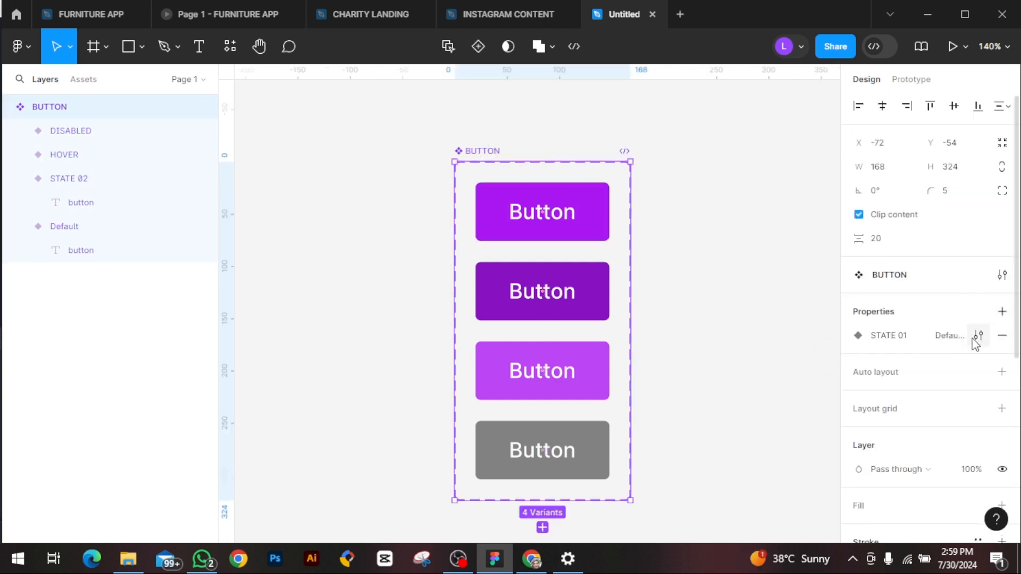
{"action": "left_click", "coordinate": [978, 335]}
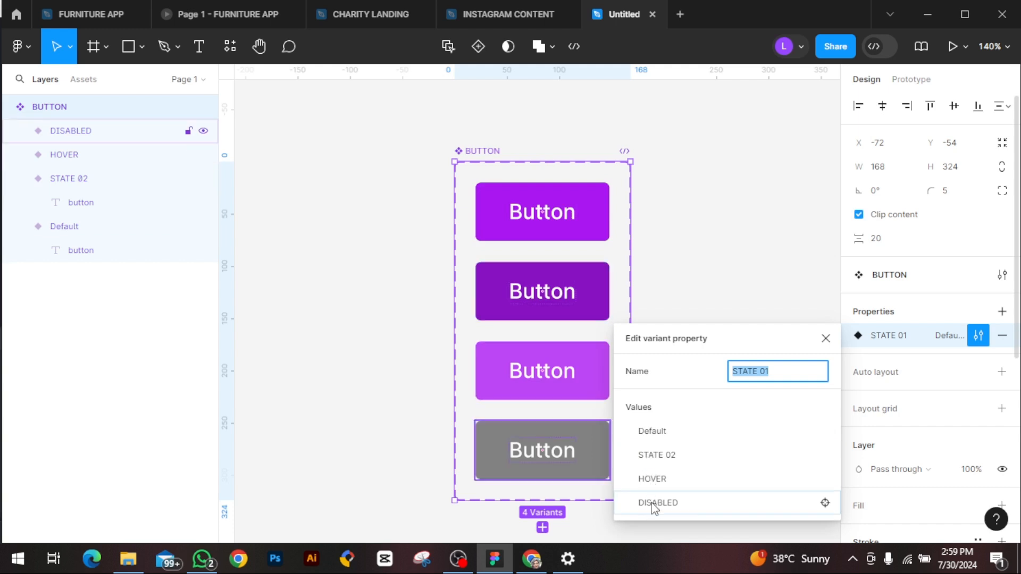
{"action": "double_click", "coordinate": [669, 456]}
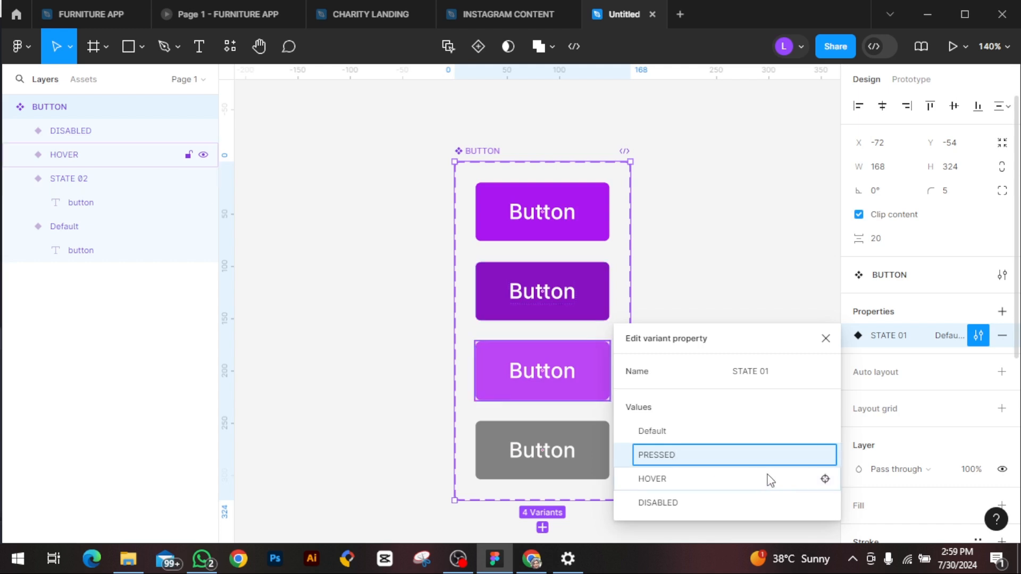
{"action": "left_click", "coordinate": [760, 344]}
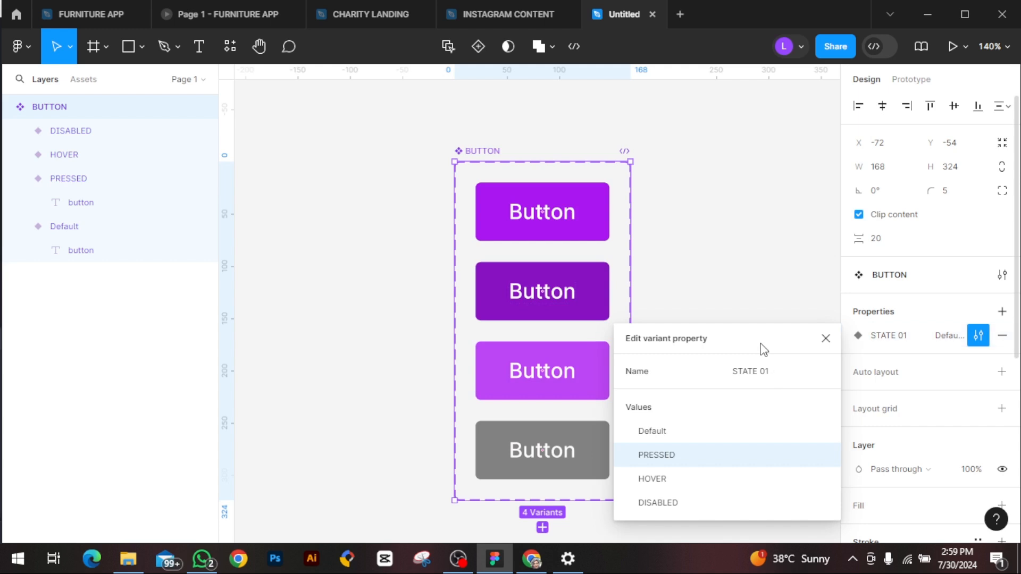
{"action": "left_click", "coordinate": [825, 338]}
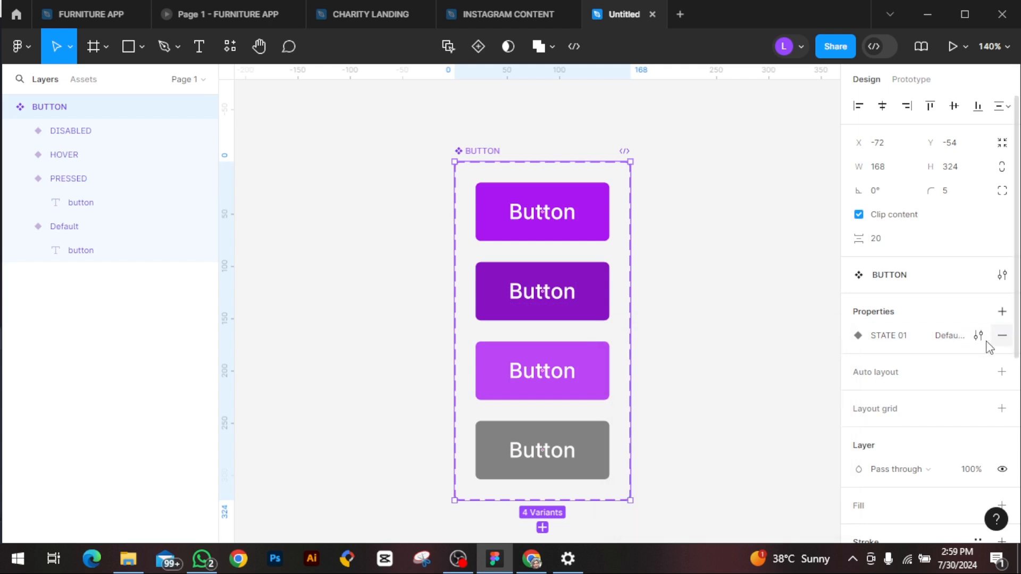
{"action": "left_click", "coordinate": [981, 341]}
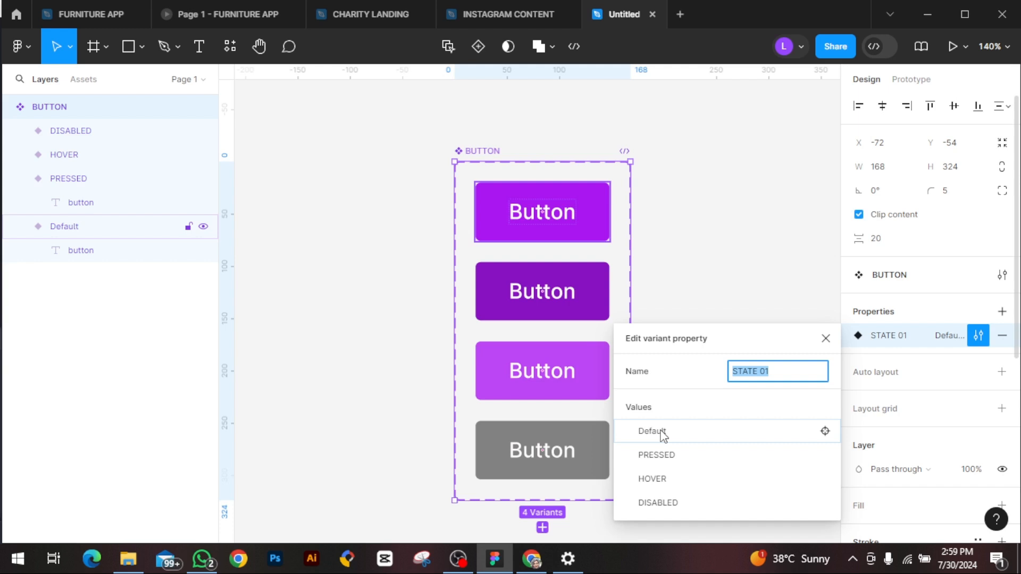
{"action": "left_click", "coordinate": [826, 339]}
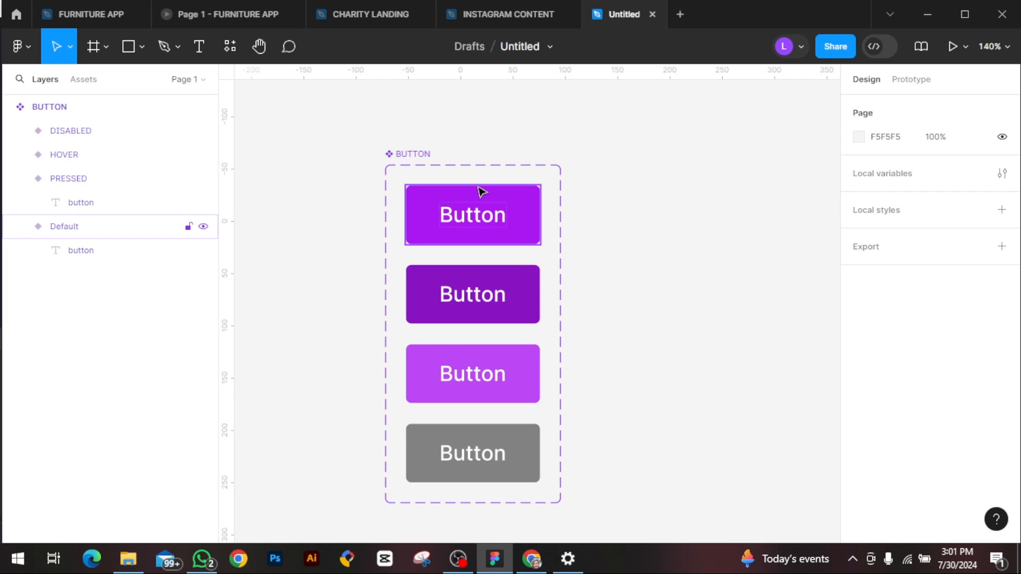
Step: Place a BUTTON instance beside the component set and switch its state to PRESSED, HOVER and the following option
{"action": "left_click", "coordinate": [83, 80]}
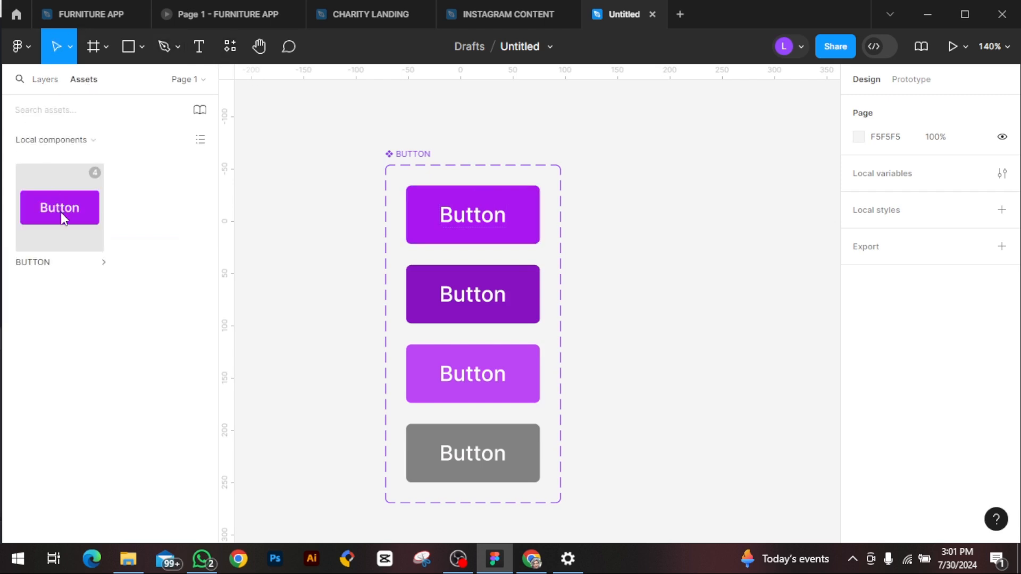
{"action": "left_click_drag", "start_coordinate": [61, 206], "coordinate": [656, 218]}
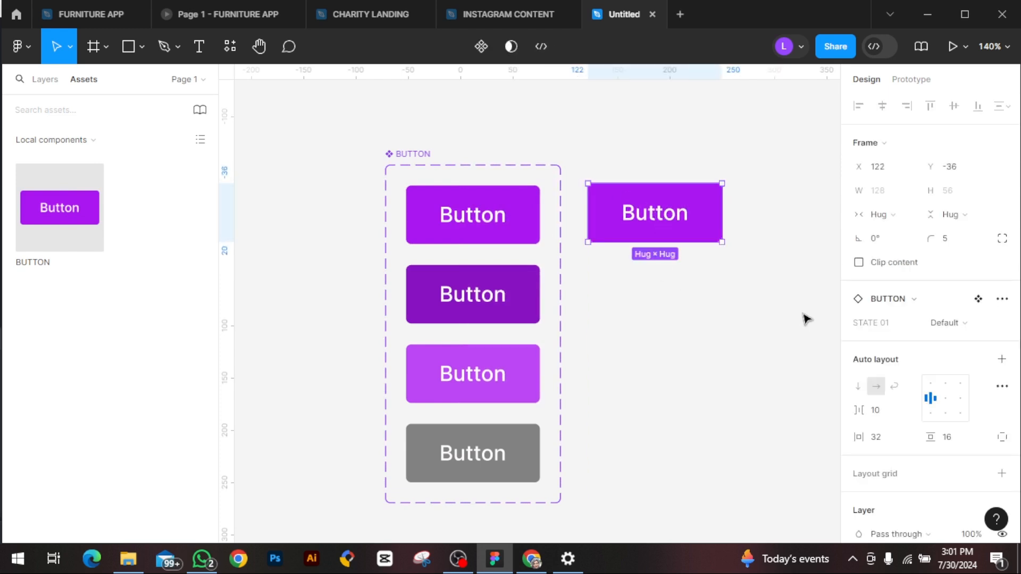
{"action": "left_click", "coordinate": [969, 323]}
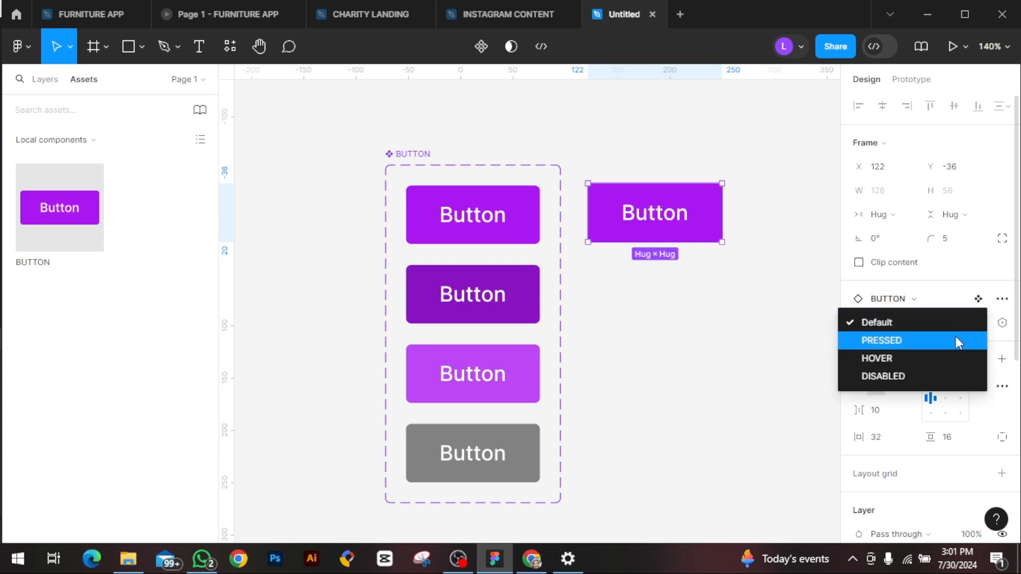
{"action": "left_click", "coordinate": [956, 339]}
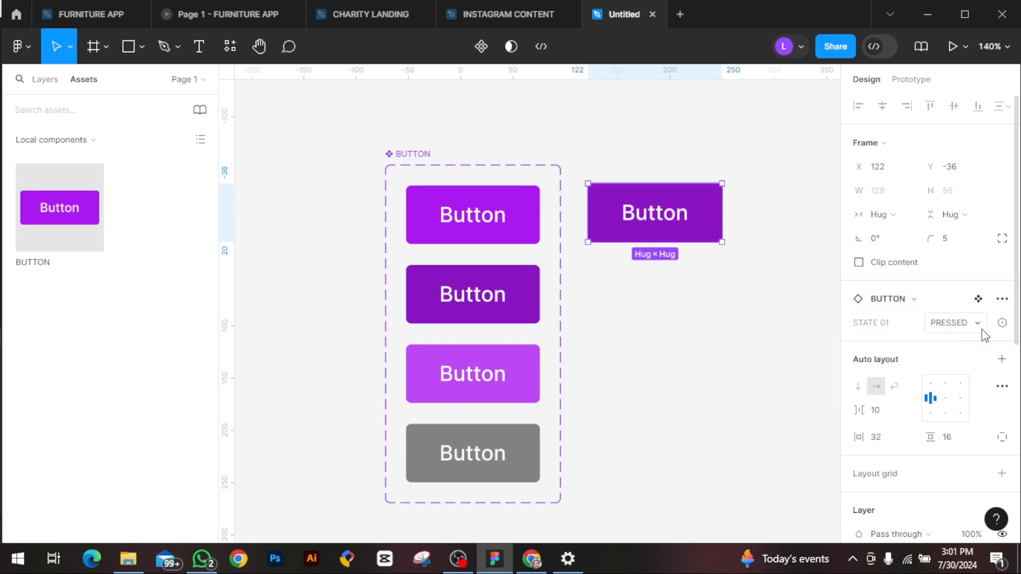
{"action": "left_click", "coordinate": [981, 329]}
{"action": "left_click", "coordinate": [955, 338]}
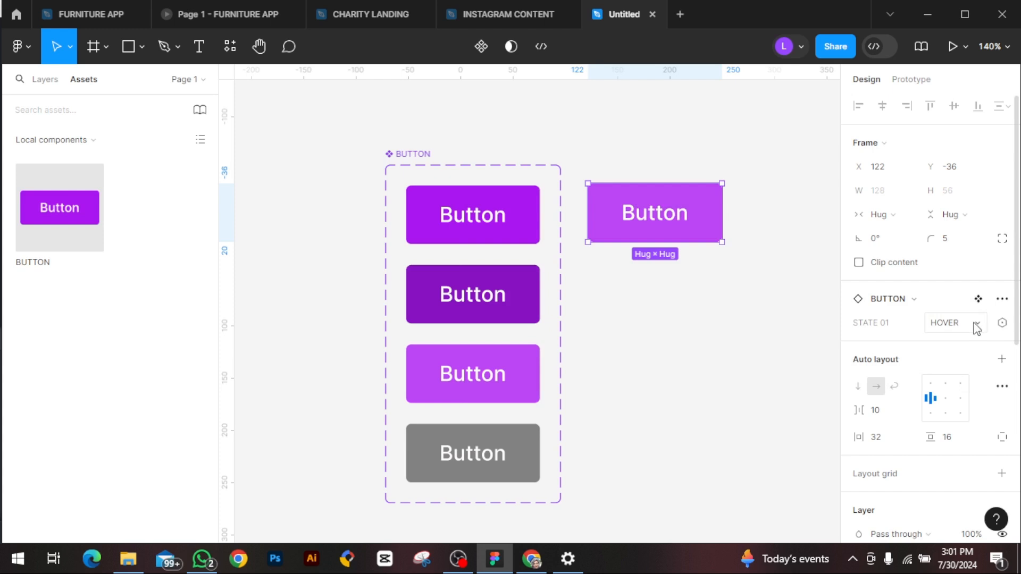
{"action": "left_click", "coordinate": [973, 325]}
{"action": "left_click", "coordinate": [964, 339]}
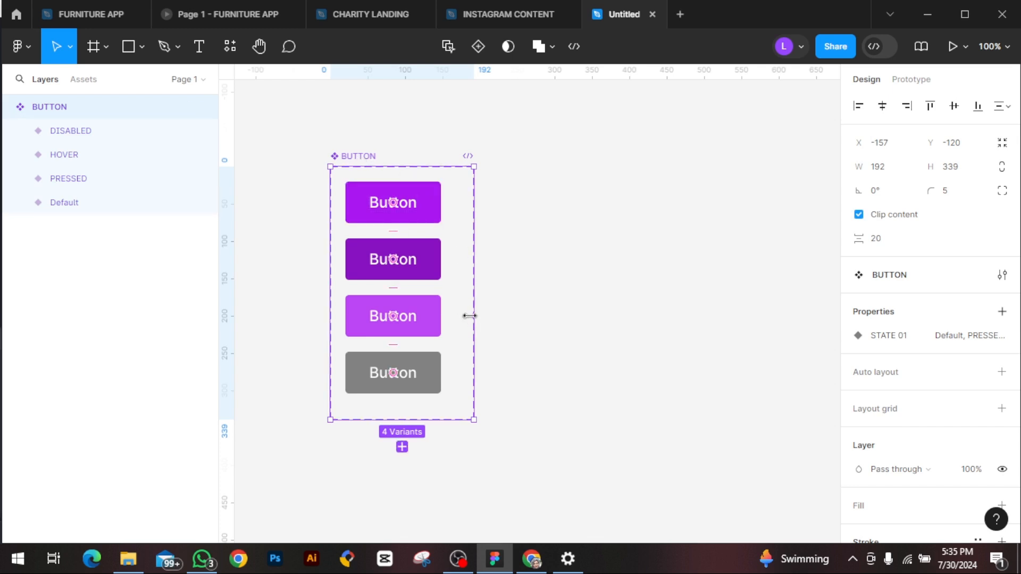
Step: Widen the BUTTON set to about 421 and duplicate its four variants into a second column at about X 189
{"action": "left_click_drag", "start_coordinate": [475, 313], "coordinate": [645, 334]}
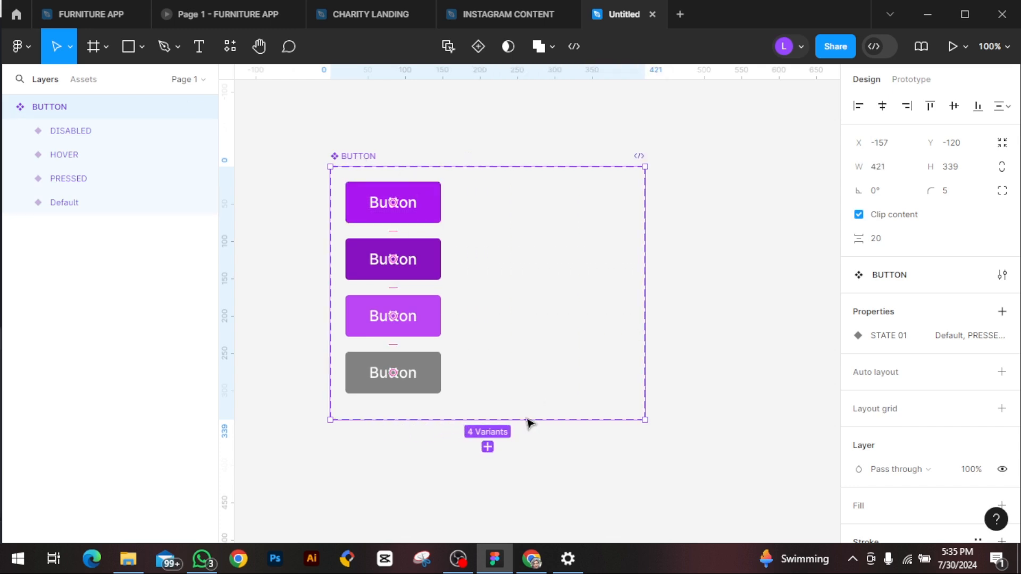
{"action": "left_click", "coordinate": [420, 200]}
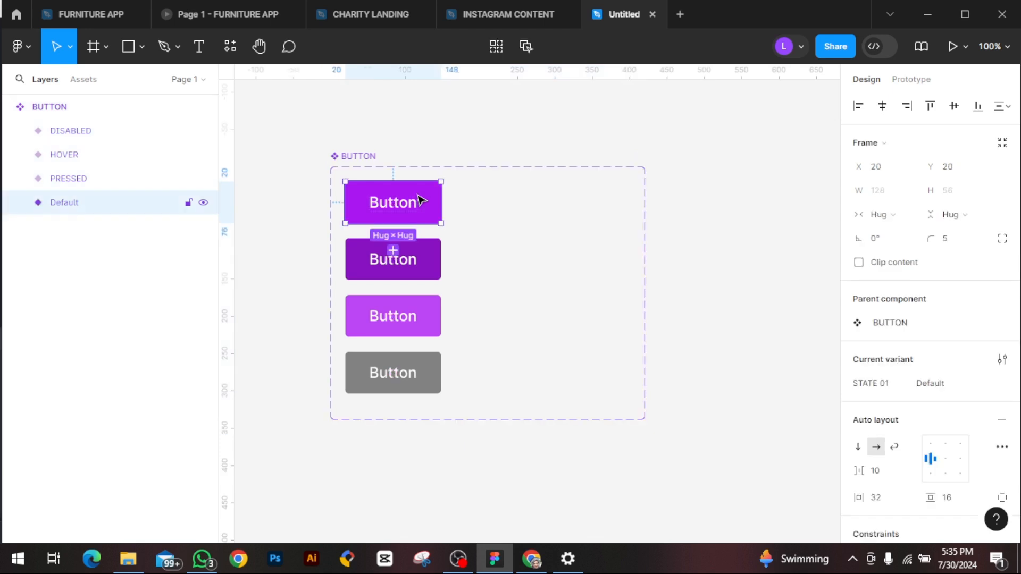
{"action": "left_click", "coordinate": [427, 270], "text": "shift"}
{"action": "left_click", "coordinate": [427, 335], "text": "shift"}
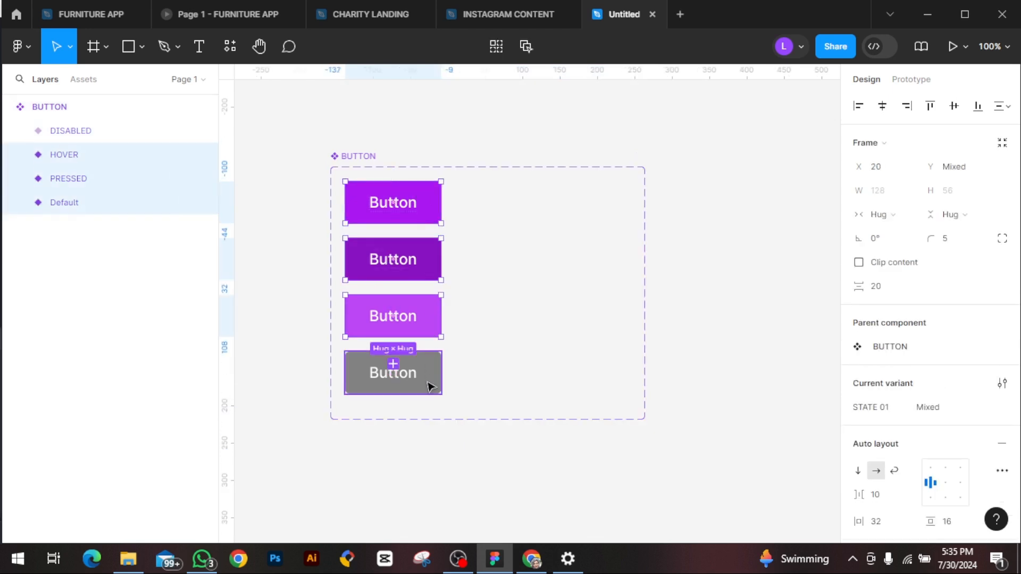
{"action": "left_click", "coordinate": [428, 384], "text": "shift"}
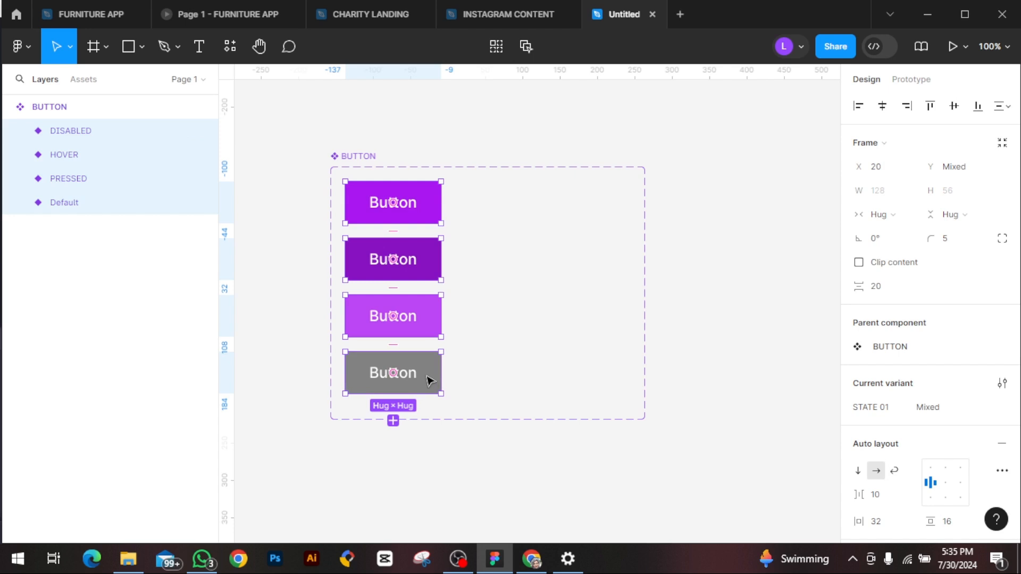
{"action": "key", "text": "ctrl+d"}
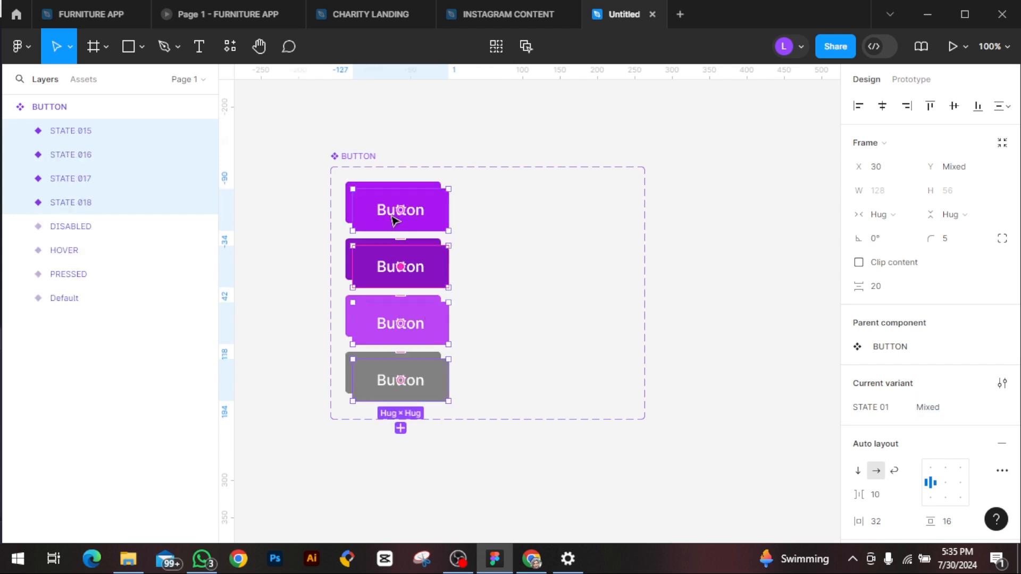
{"action": "left_click_drag", "start_coordinate": [392, 218], "coordinate": [512, 214]}
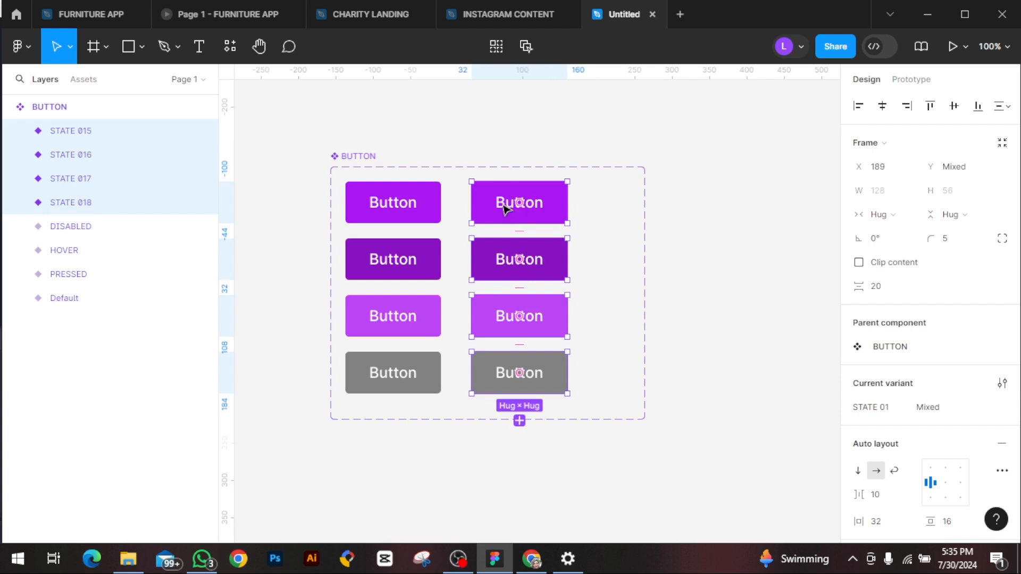
{"action": "left_click", "coordinate": [707, 265]}
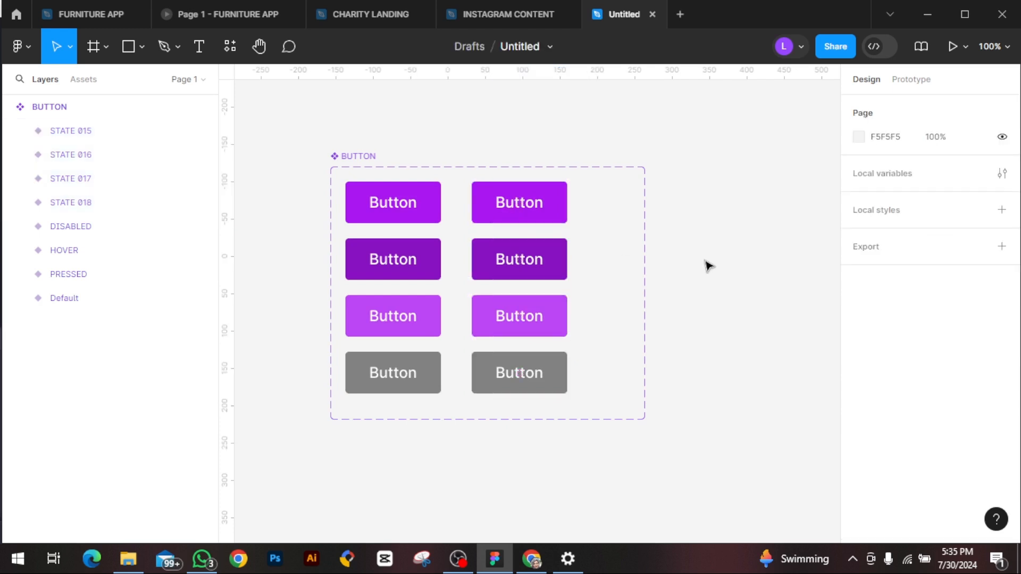
Step: Find the Regular style check icon with the Phosphor Icons plugin and place it above the BUTTON set
{"action": "left_click", "coordinate": [230, 47]}
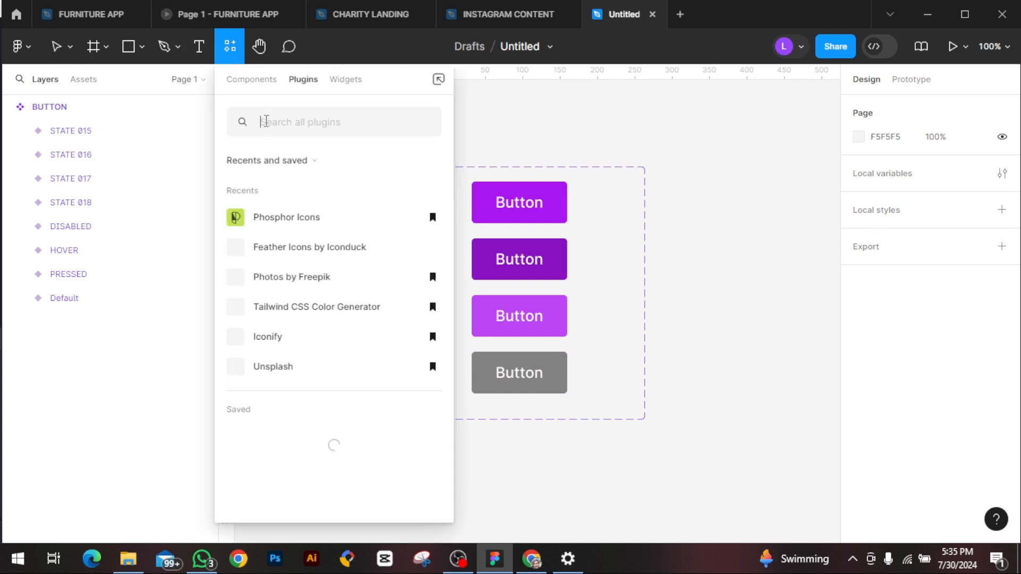
{"action": "left_click", "coordinate": [262, 218]}
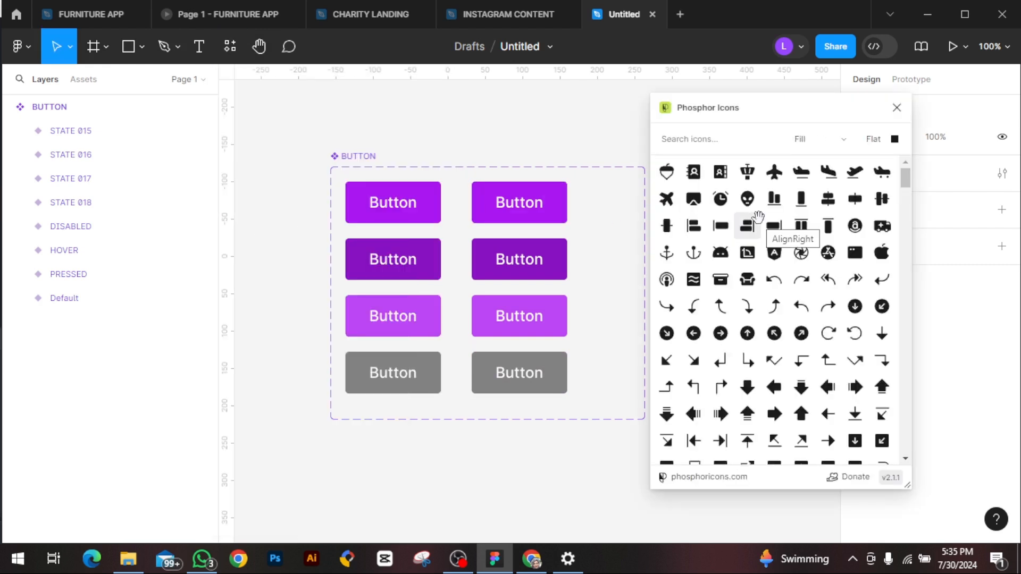
{"action": "left_click", "coordinate": [841, 139]}
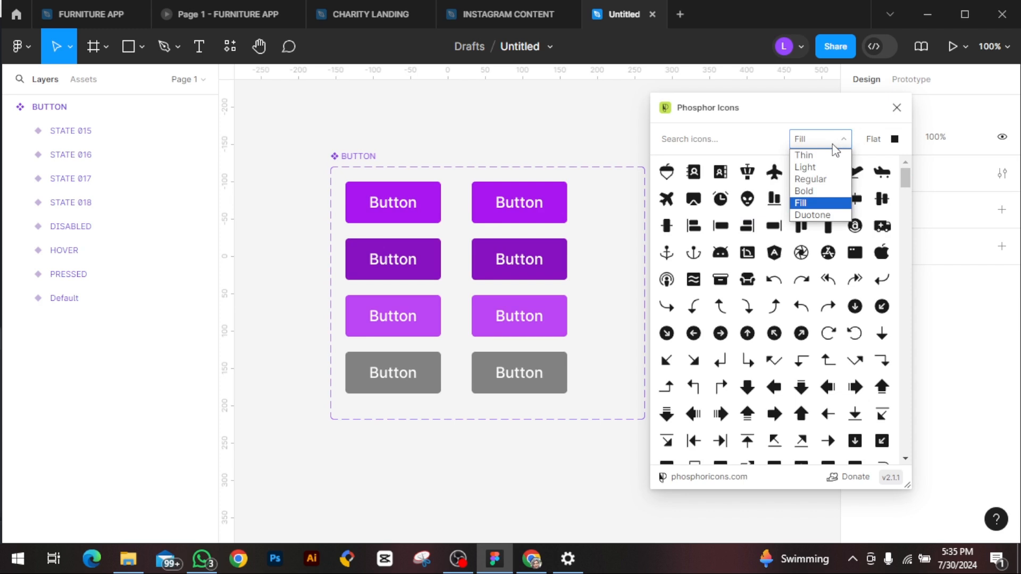
{"action": "left_click", "coordinate": [823, 180]}
{"action": "left_click", "coordinate": [686, 138]}
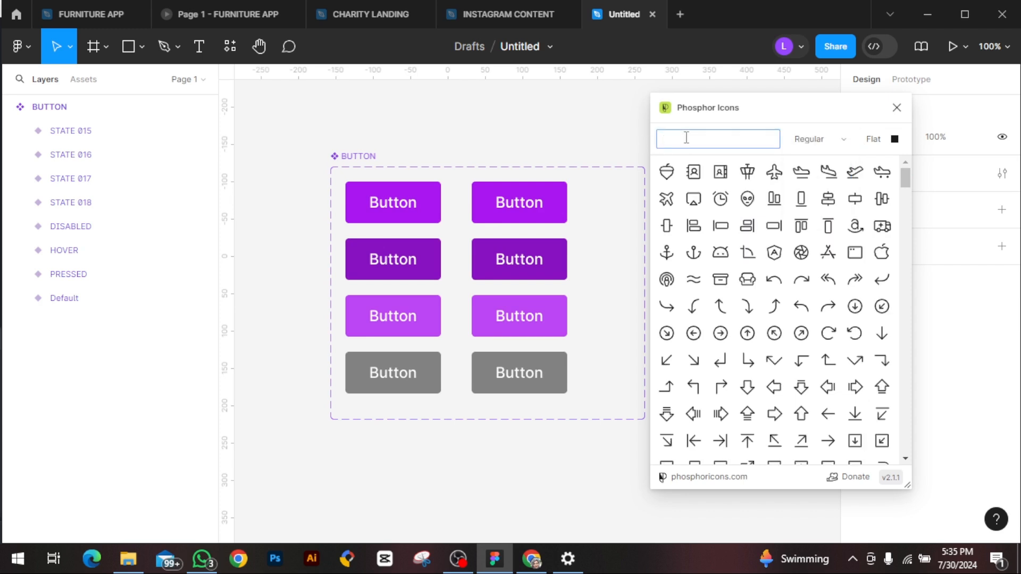
{"action": "type", "text": "check"}
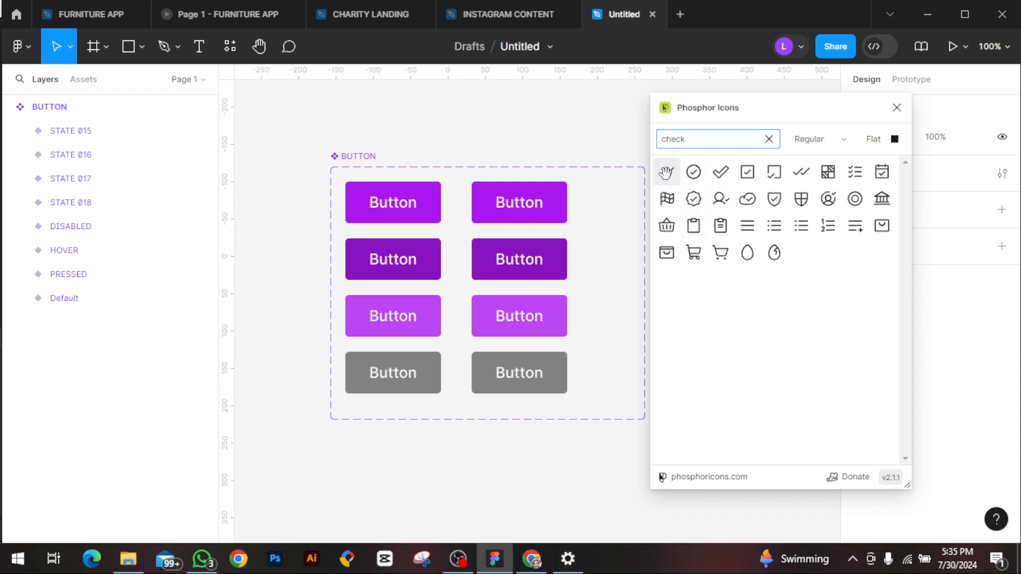
{"action": "left_click_drag", "start_coordinate": [666, 172], "coordinate": [498, 134]}
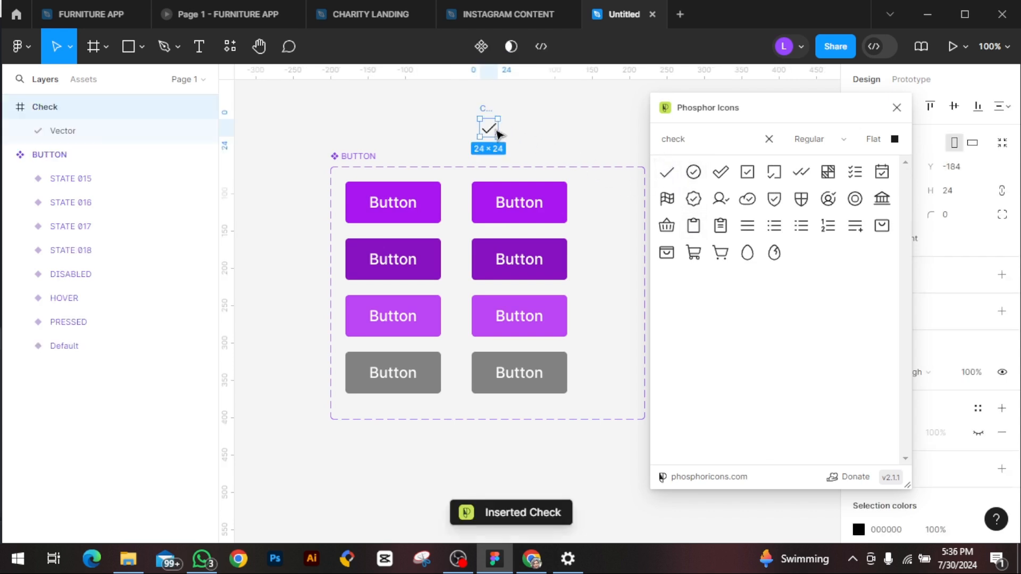
{"action": "left_click", "coordinate": [897, 108]}
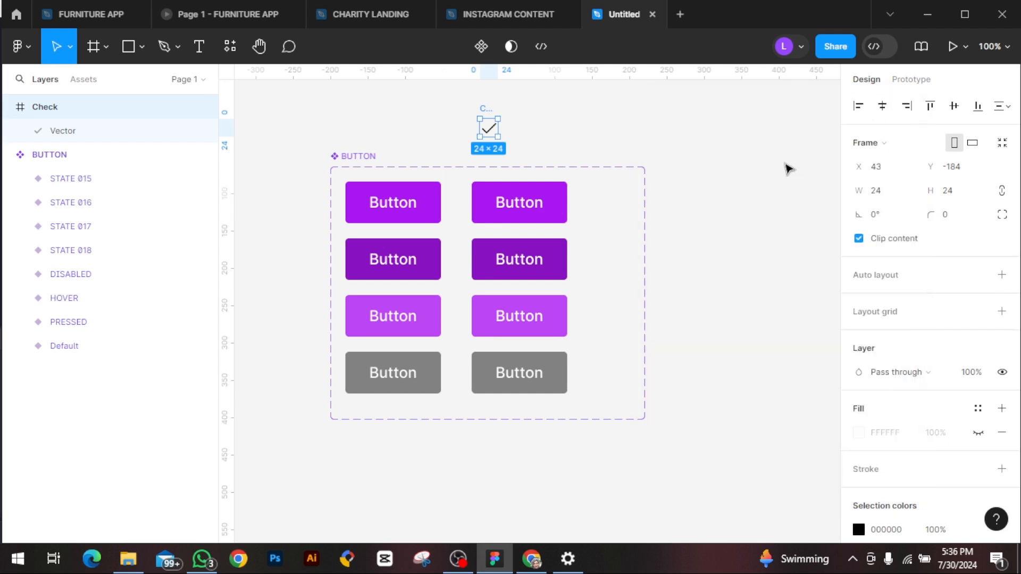
Step: Move the check icon into the topmost button of the second column, before its label
{"action": "left_click", "coordinate": [11, 108]}
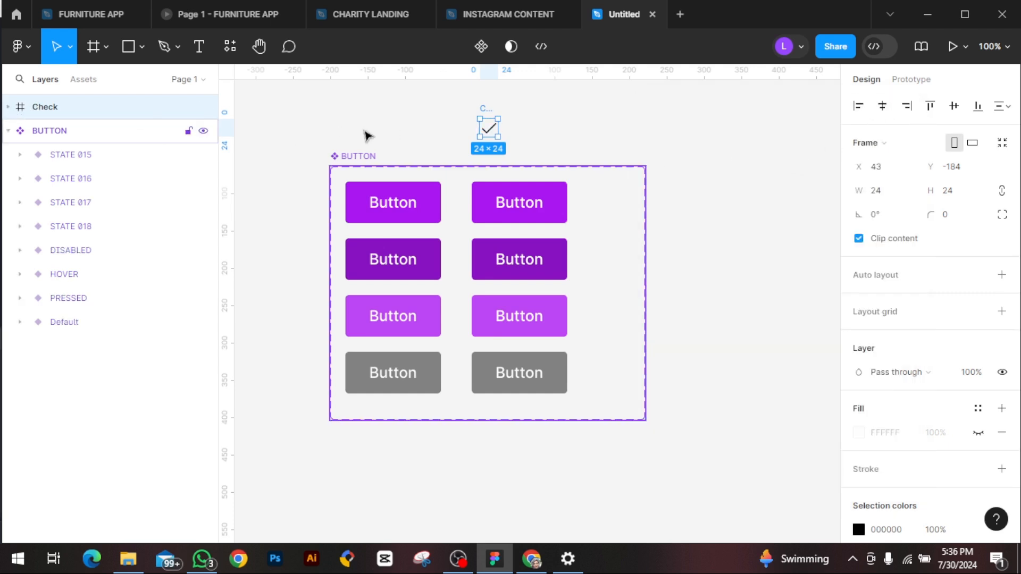
{"action": "left_click_drag", "start_coordinate": [482, 143], "coordinate": [489, 208]}
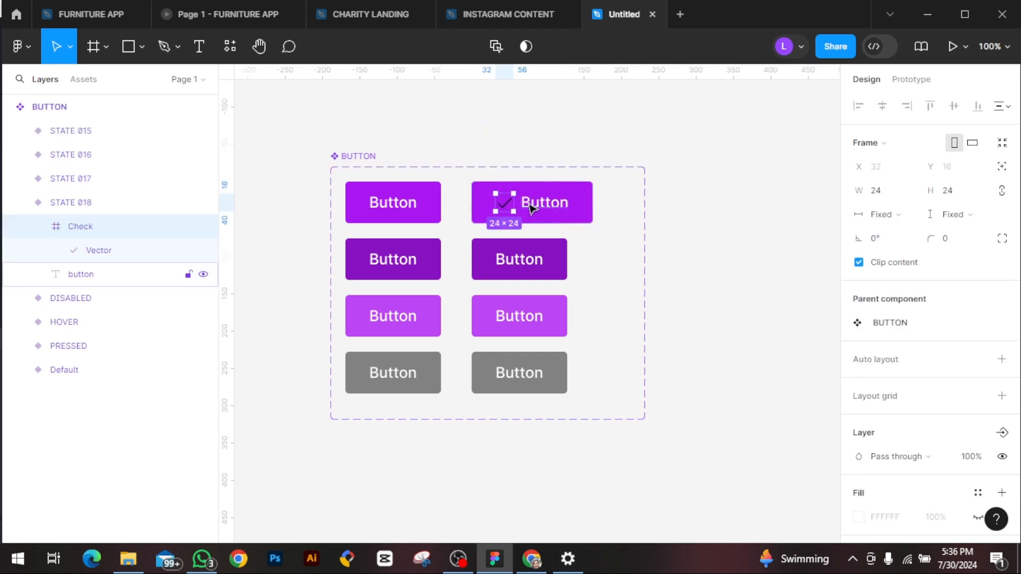
{"action": "key", "text": "ctrl+plus"}
{"action": "key", "text": "ctrl+minus"}
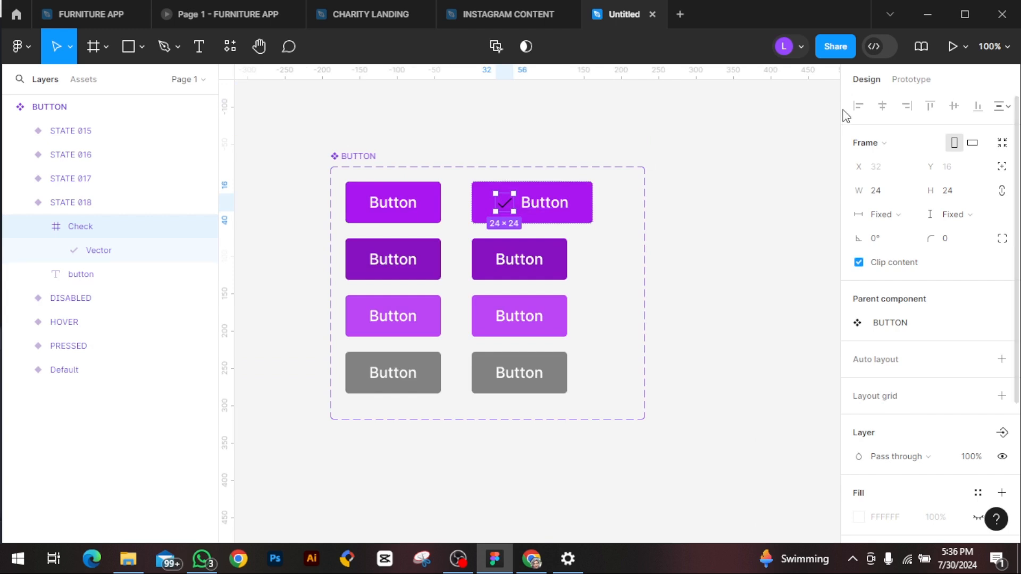
Step: Set the canvas zoom to 120%
{"action": "left_click", "coordinate": [994, 46]}
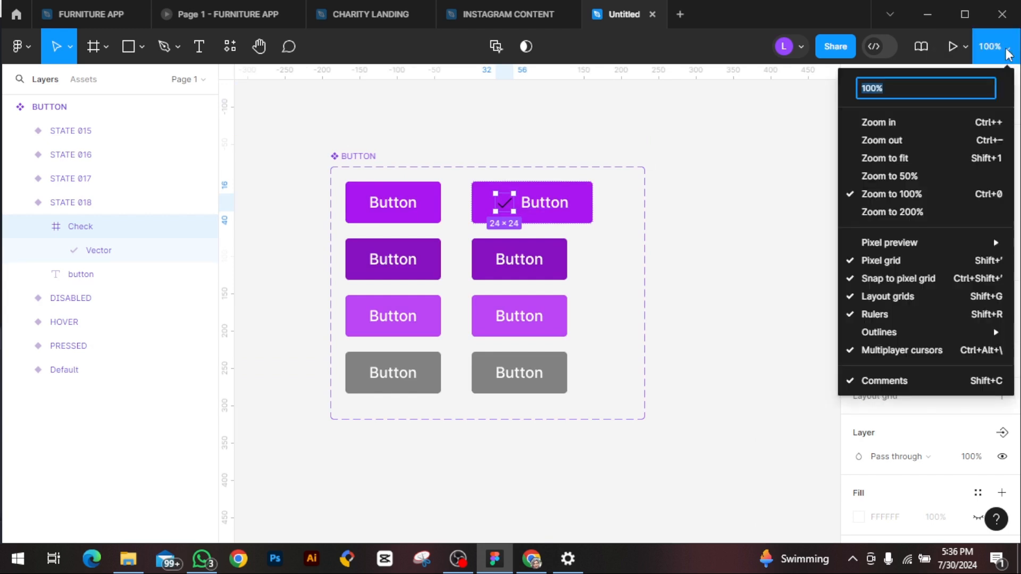
{"action": "left_click", "coordinate": [897, 91]}
{"action": "key", "text": "BackSpace"}
{"action": "key", "text": "BackSpace"}
{"action": "key", "text": "BackSpace"}
{"action": "key", "text": "BackSpace"}
{"action": "type", "text": "120"}
{"action": "key", "text": "Return"}
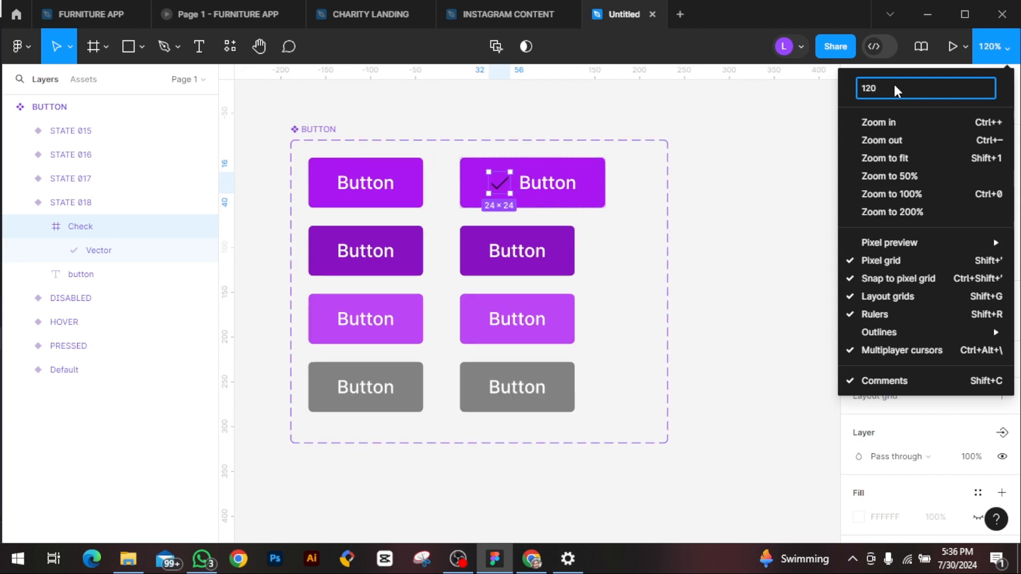
{"action": "left_click", "coordinate": [714, 150]}
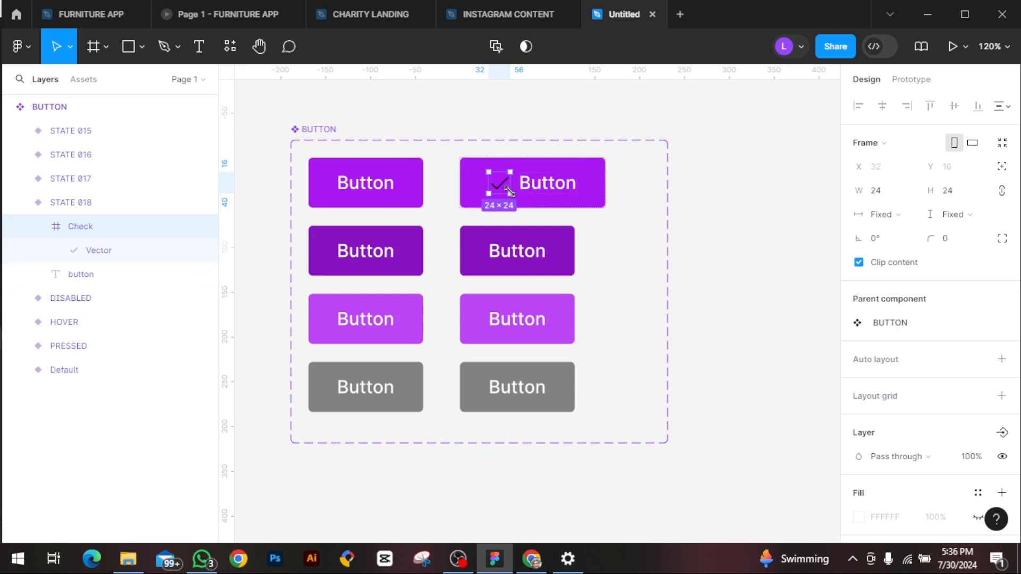
Step: Undo moving the check icon into the topmost second-column button and duplicate the icon above the BUTTON set
{"action": "left_click", "coordinate": [604, 190]}
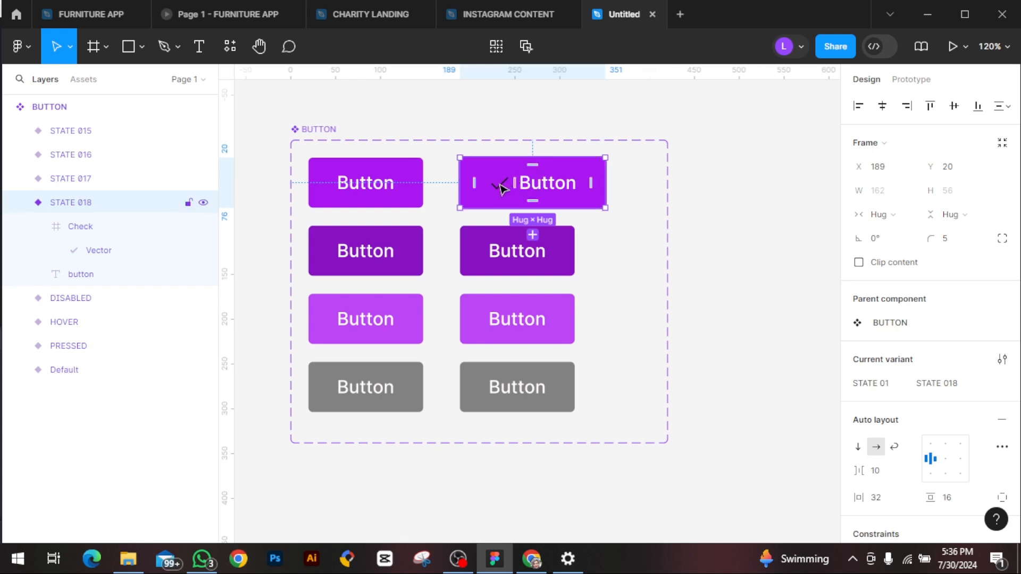
{"action": "key", "text": "ctrl+z"}
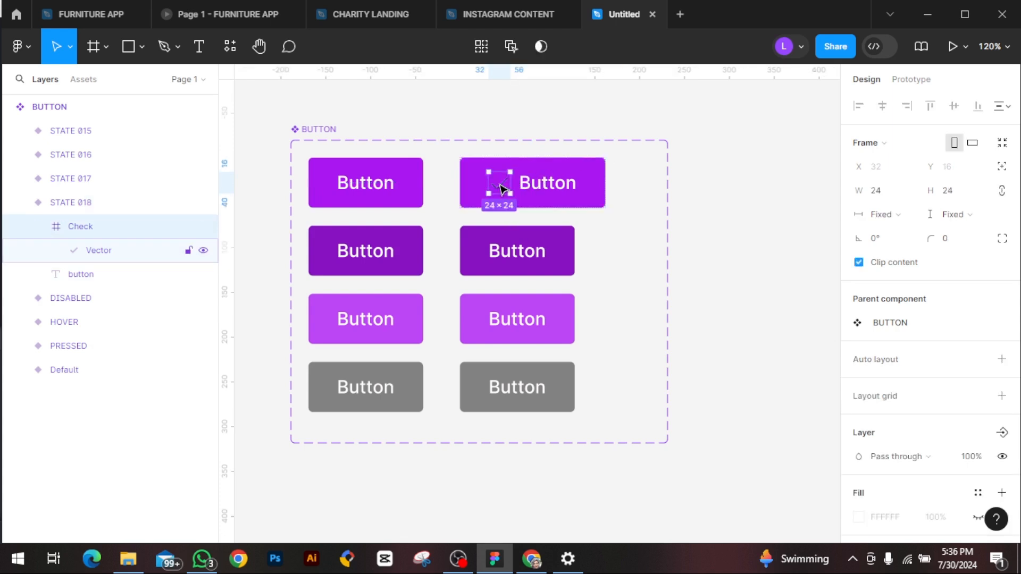
{"action": "key", "text": "ctrl+z"}
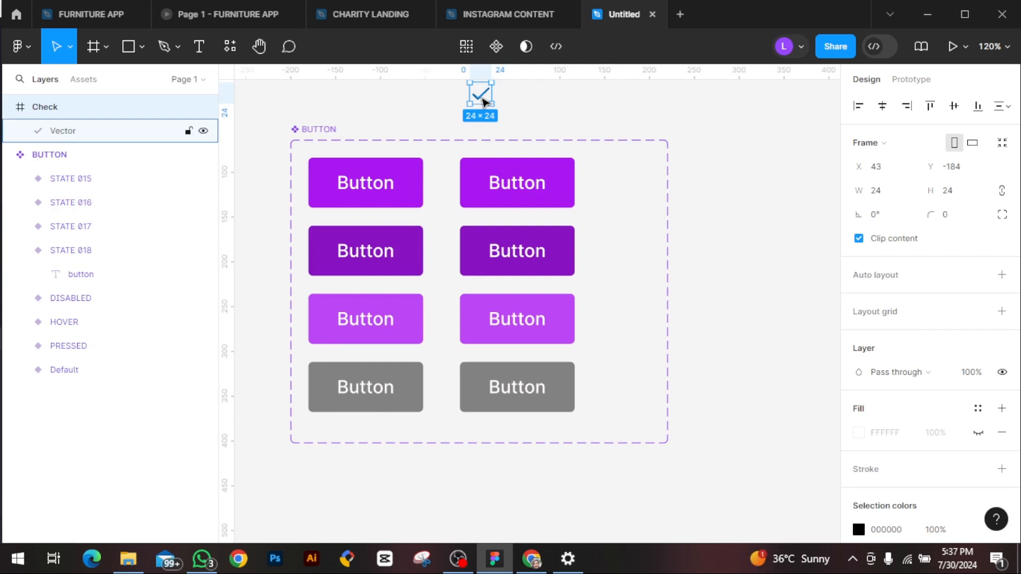
{"action": "key", "text": "ctrl+d"}
{"action": "scroll", "coordinate": [484, 102], "scroll_direction": "up", "scroll_amount": 1}
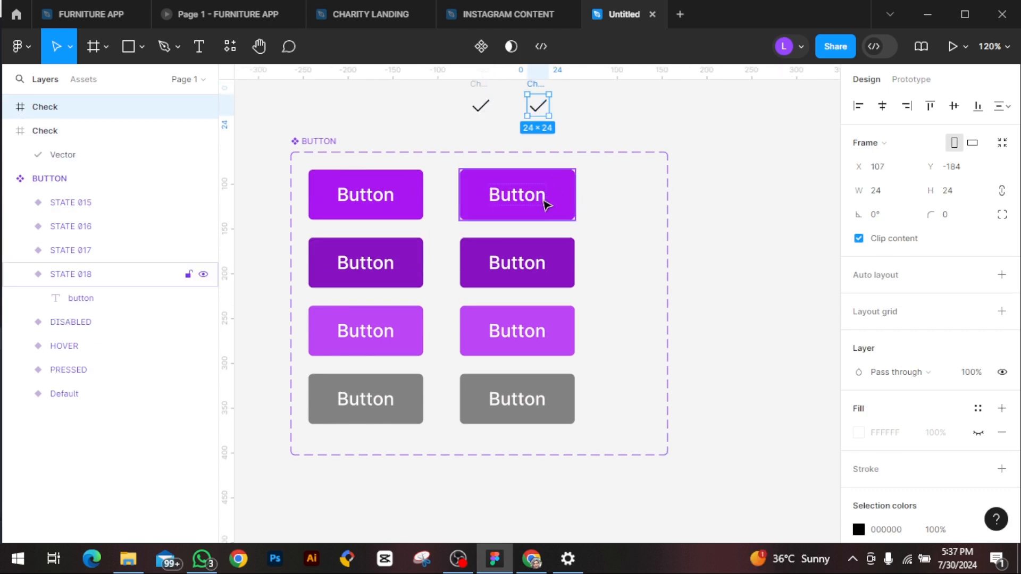
Step: Give the topmost second-column button a fixed height and move the original check icon into it, before the label
{"action": "left_click", "coordinate": [559, 209]}
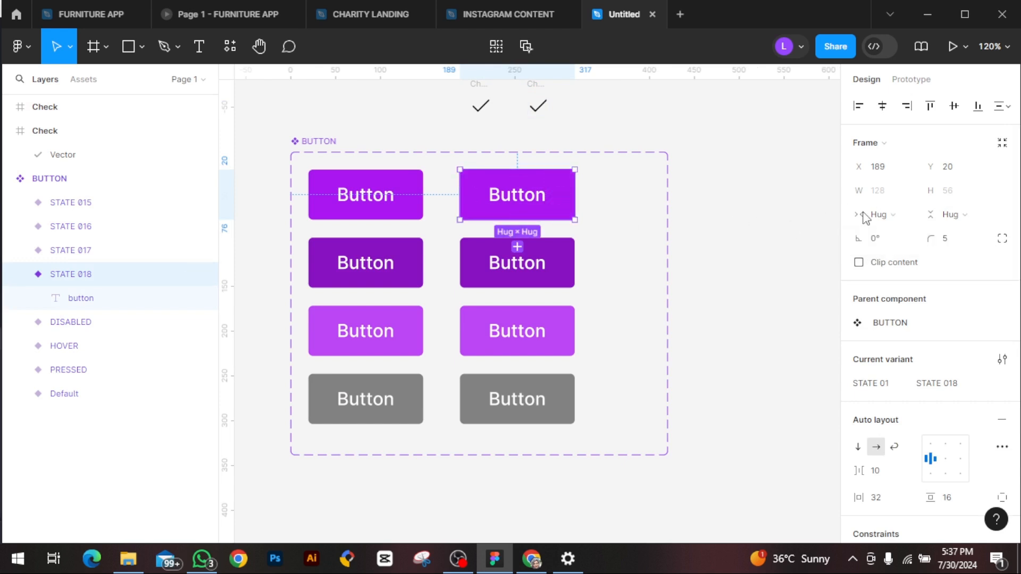
{"action": "left_click", "coordinate": [976, 217]}
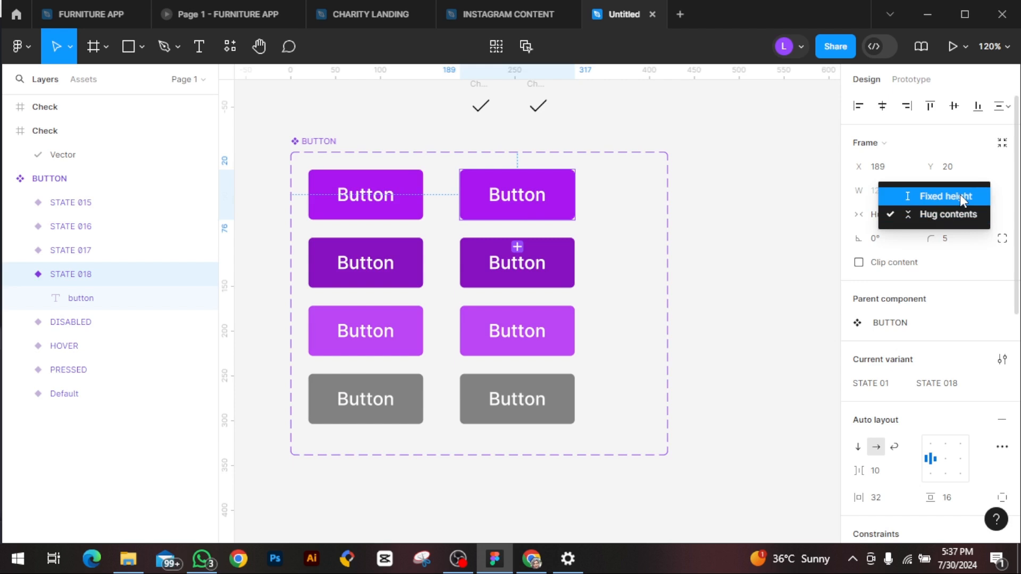
{"action": "left_click", "coordinate": [960, 196]}
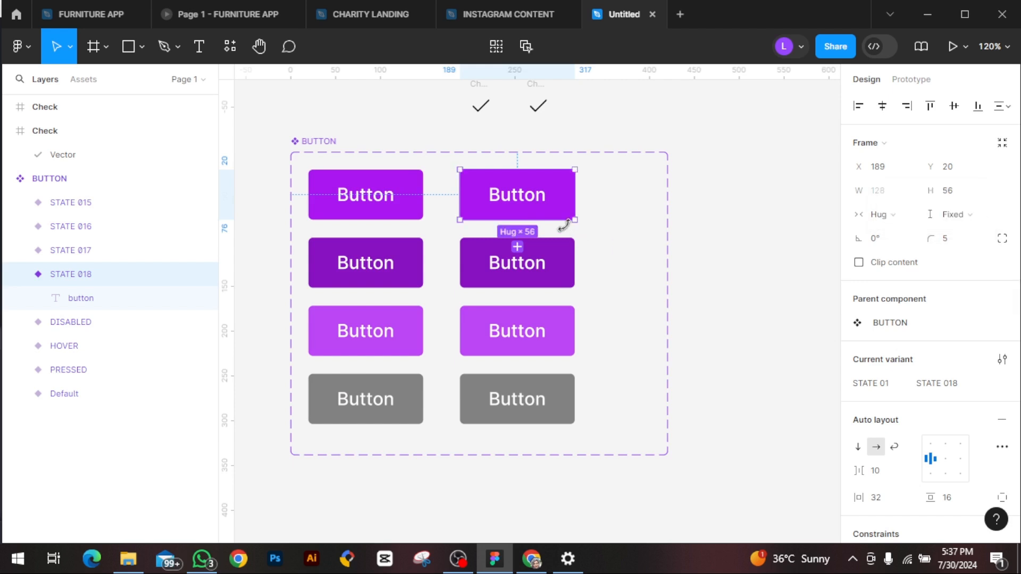
{"action": "left_click", "coordinate": [482, 100]}
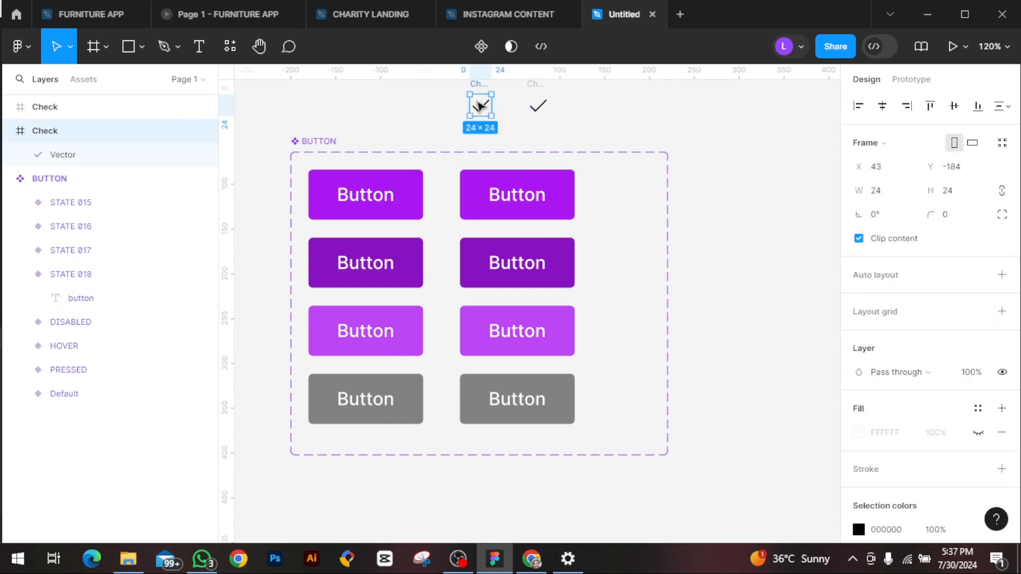
{"action": "left_click_drag", "start_coordinate": [480, 111], "coordinate": [475, 202]}
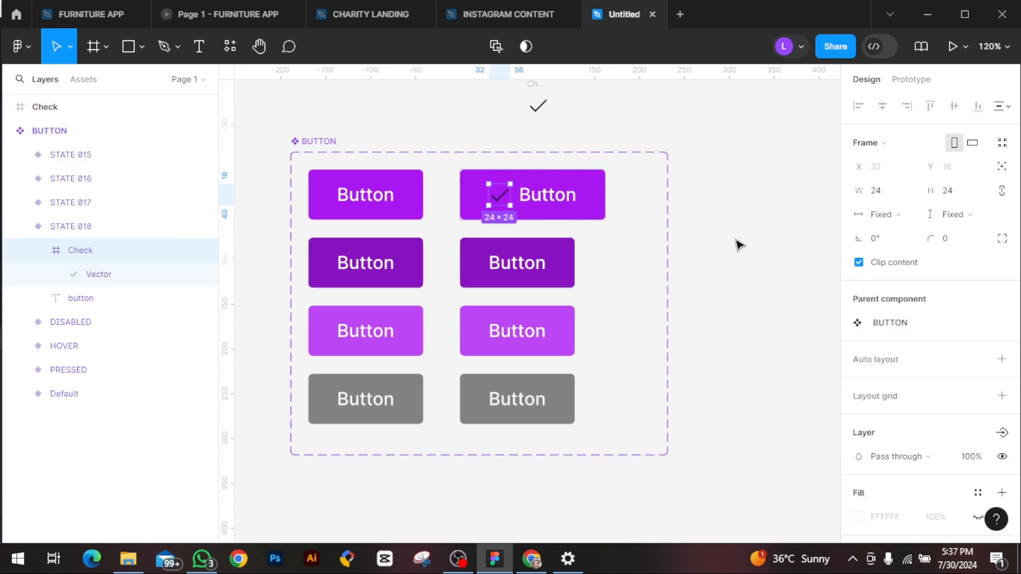
Step: Recolor the check icon in the topmost second-column button to FFFCFC by sampling a near-white color from the canvas
{"action": "scroll", "coordinate": [946, 447], "scroll_direction": "down", "scroll_amount": 4}
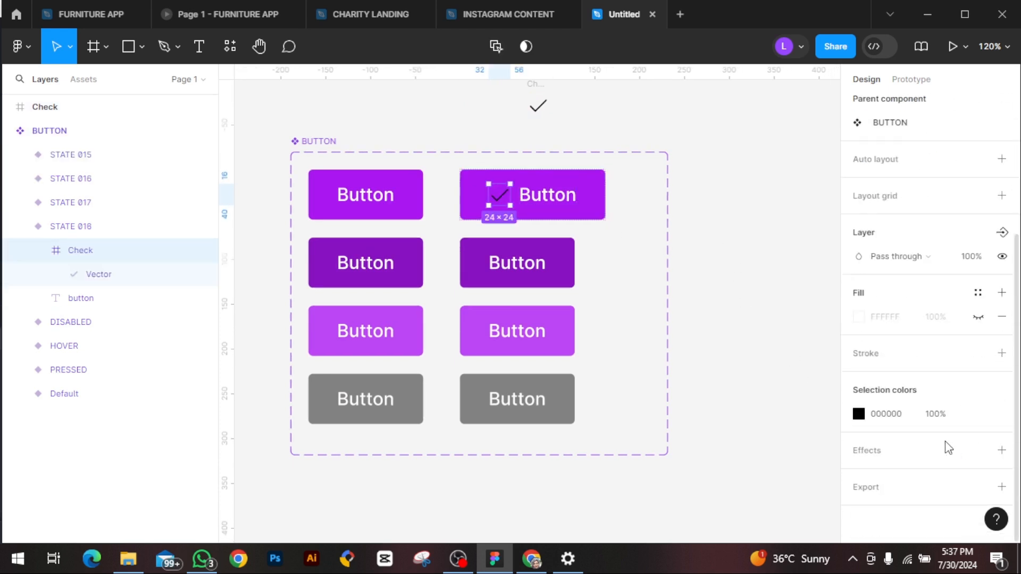
{"action": "left_click", "coordinate": [860, 417]}
{"action": "left_click", "coordinate": [858, 414]}
{"action": "left_click", "coordinate": [682, 364]}
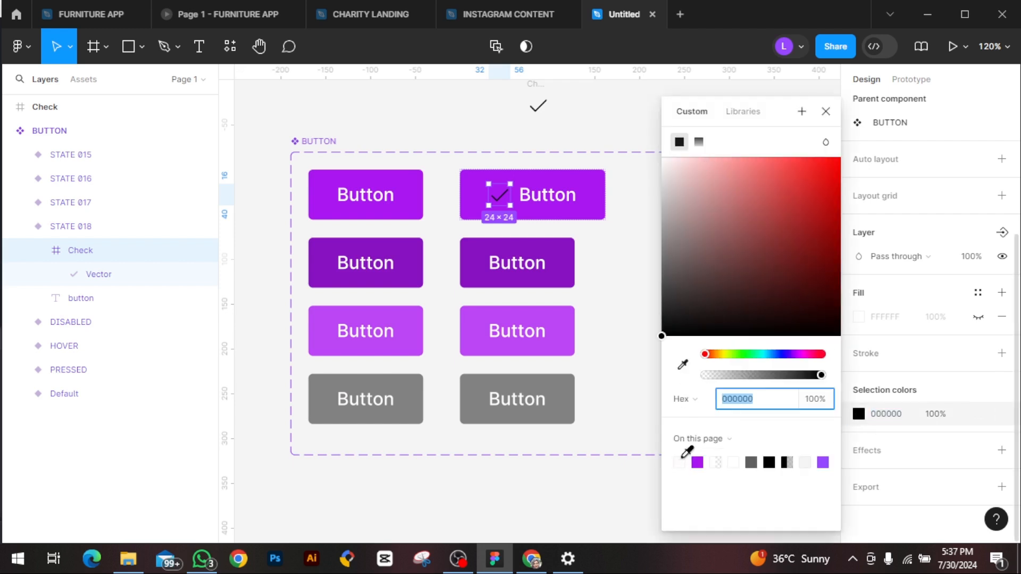
{"action": "left_click", "coordinate": [678, 458]}
{"action": "left_click", "coordinate": [488, 197]}
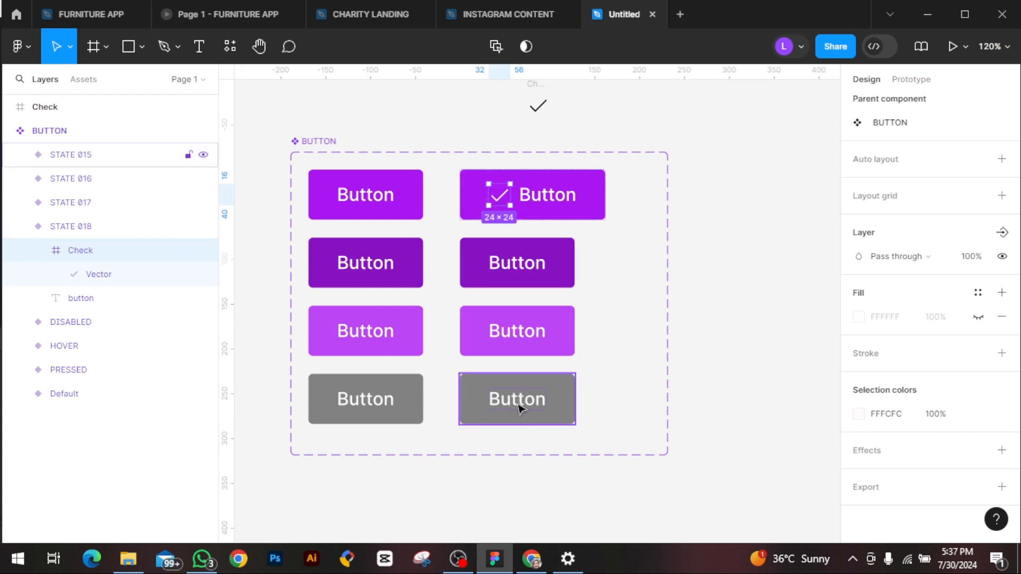
Step: Set the spacing between the check icon and the label to 8 in the topmost second-column button
{"action": "key", "text": "Escape"}
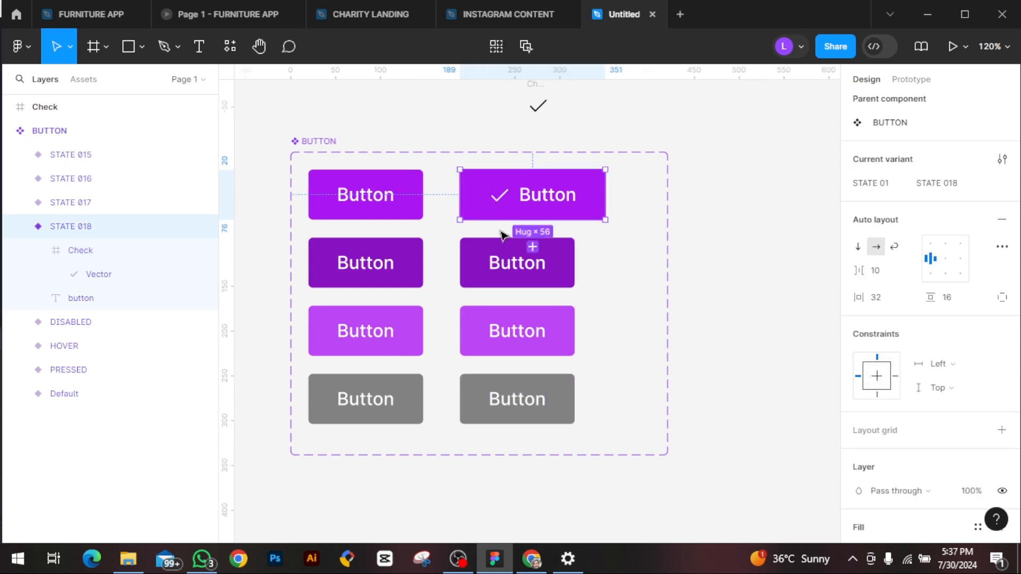
{"action": "left_click", "coordinate": [501, 184]}
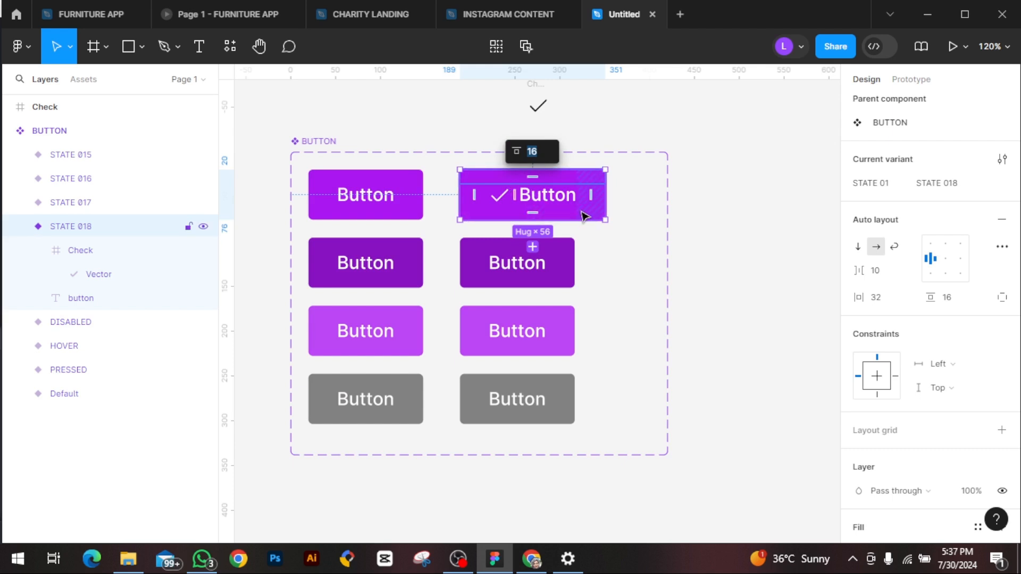
{"action": "left_click", "coordinate": [886, 272]}
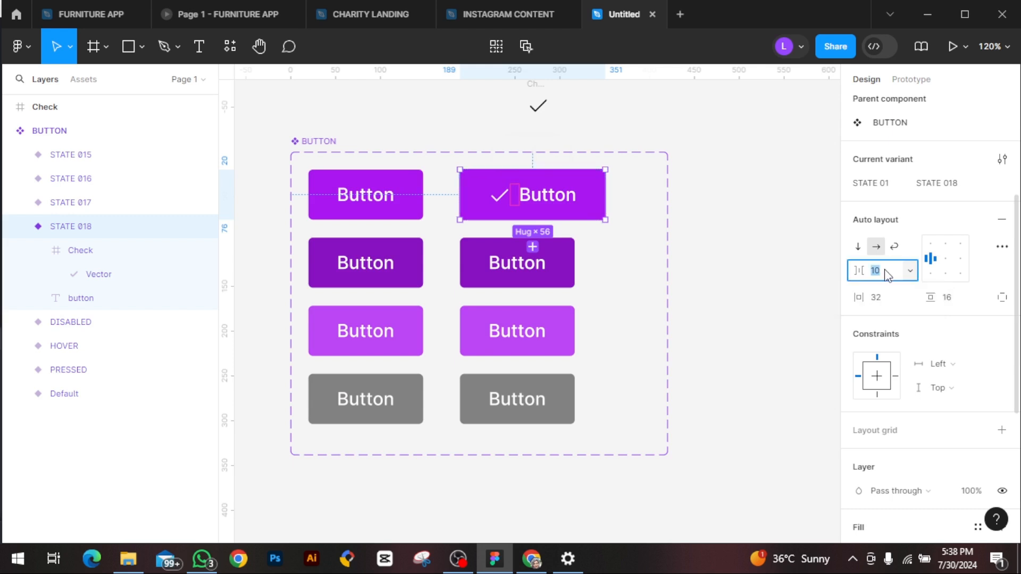
{"action": "key", "text": "BackSpace"}
{"action": "type", "text": "8"}
{"action": "key", "text": "Return"}
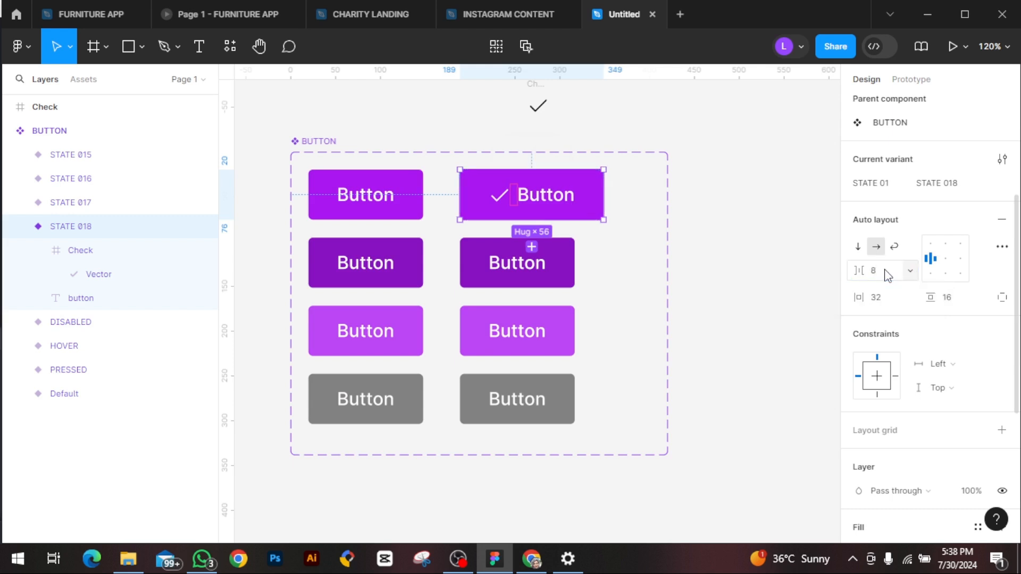
{"action": "left_click", "coordinate": [783, 256]}
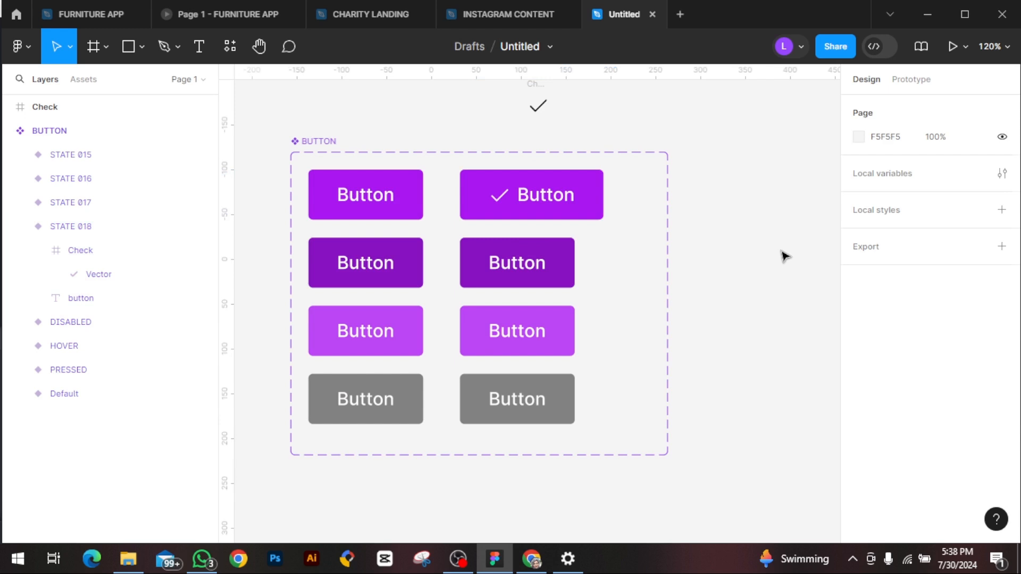
Step: Give the three lower buttons of the second column a fixed height
{"action": "left_click", "coordinate": [568, 288]}
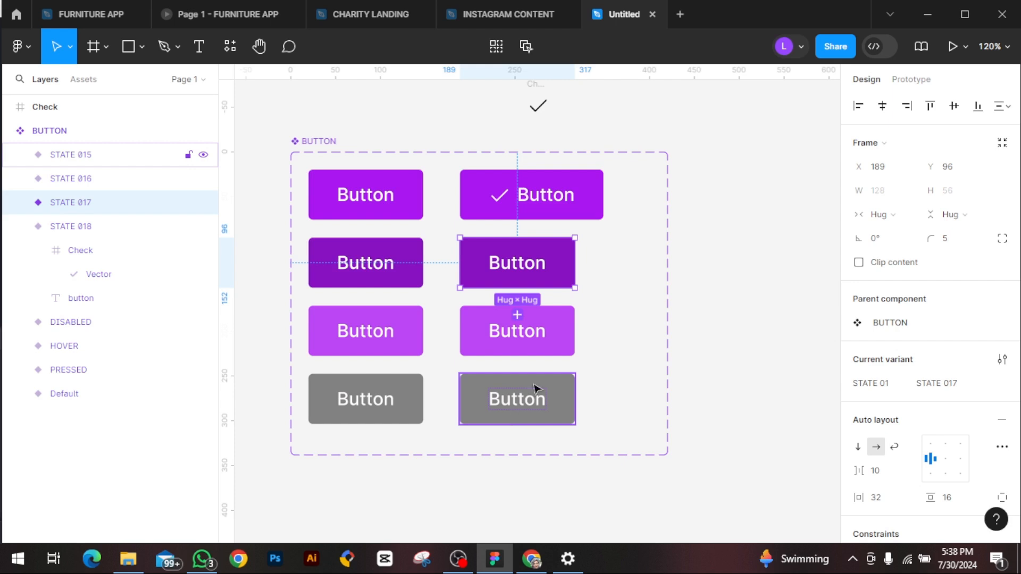
{"action": "left_click", "coordinate": [564, 321], "text": "shift"}
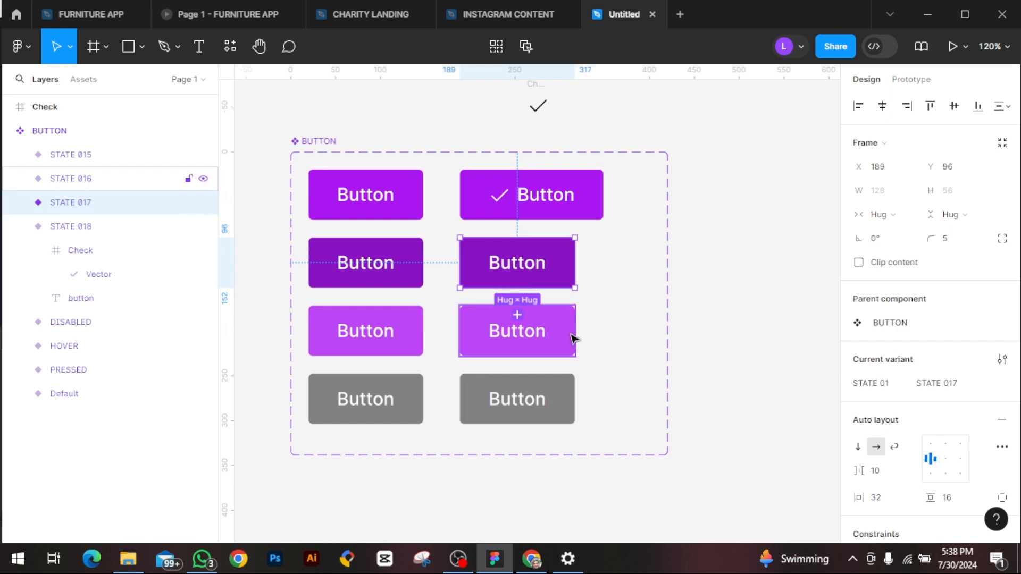
{"action": "left_click", "coordinate": [574, 420], "text": "shift"}
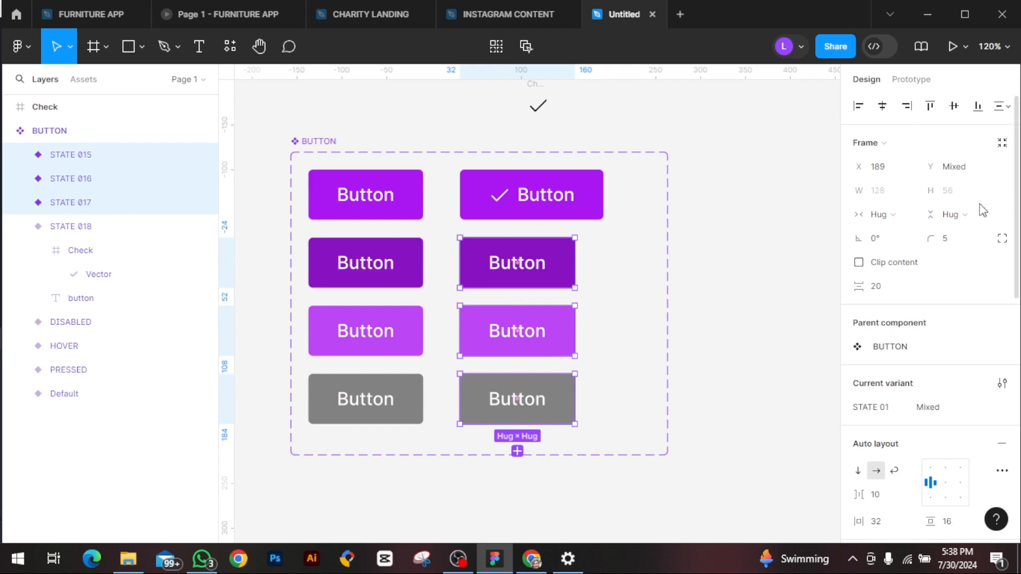
{"action": "left_click", "coordinate": [970, 218]}
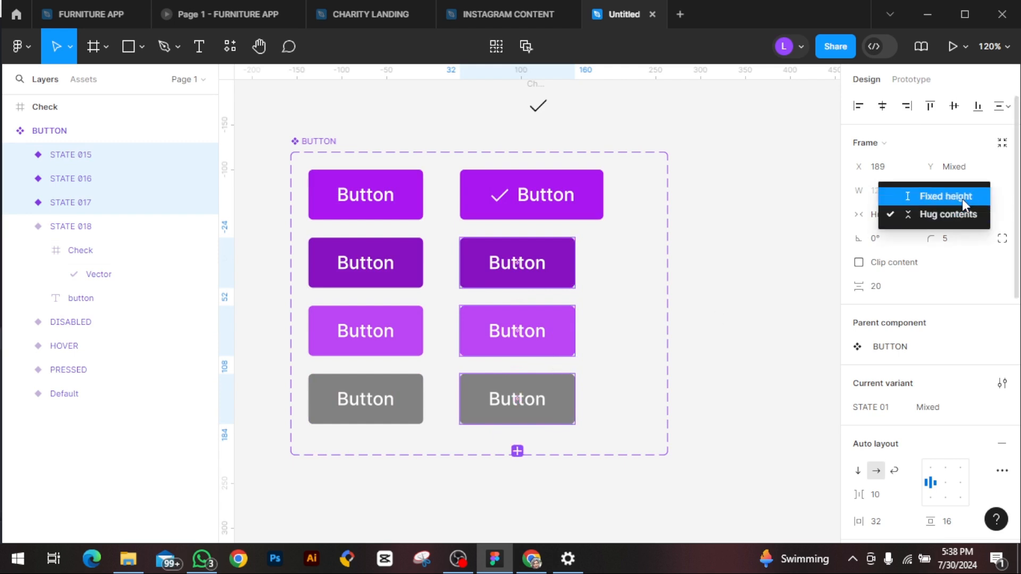
{"action": "left_click", "coordinate": [962, 199]}
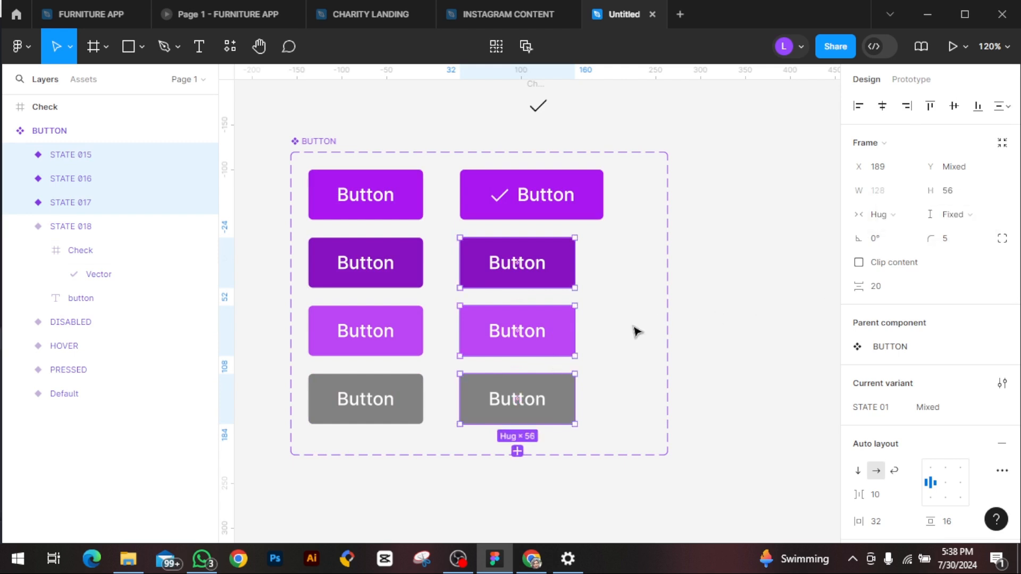
Step: Set the auto layout item spacing of the three lower second-column buttons to 8
{"action": "scroll", "coordinate": [895, 421], "scroll_direction": "down", "scroll_amount": 3}
{"action": "left_click", "coordinate": [885, 425]}
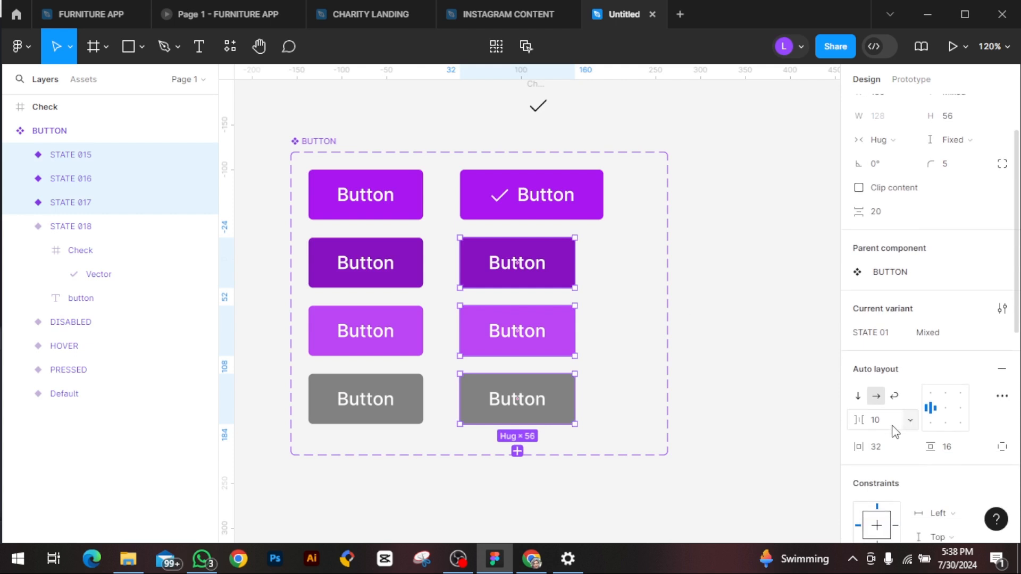
{"action": "key", "text": "BackSpace"}
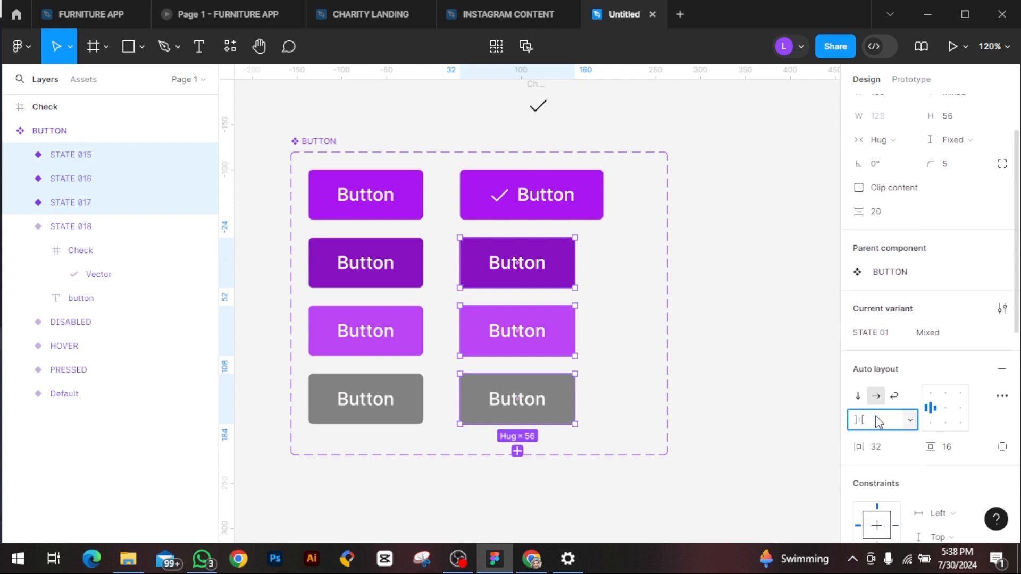
{"action": "type", "text": "8"}
{"action": "key", "text": "Return"}
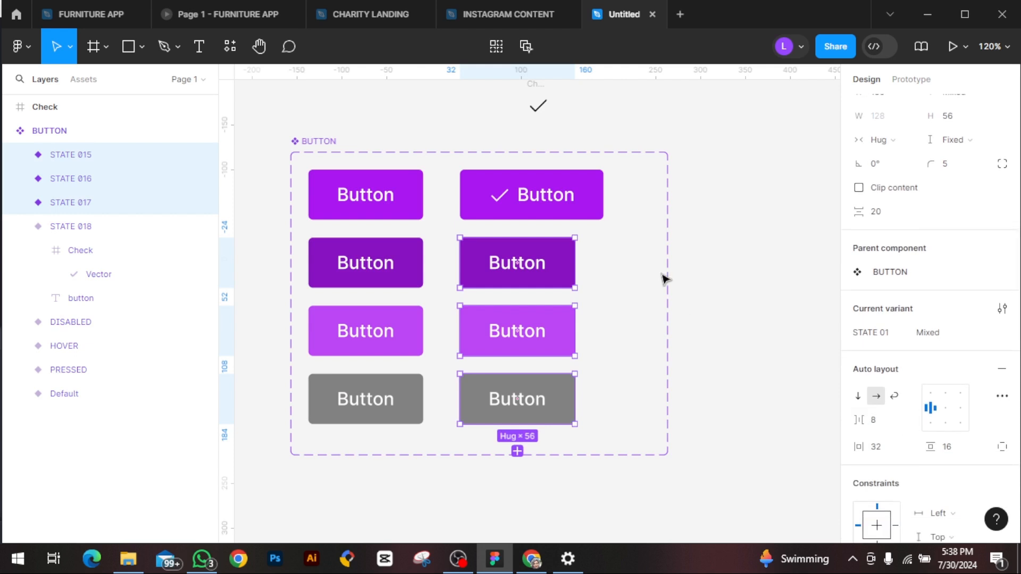
Step: Copy the topmost button's check icon into the three second-column buttons below it and place the copies before their labels
{"action": "left_click", "coordinate": [38, 251]}
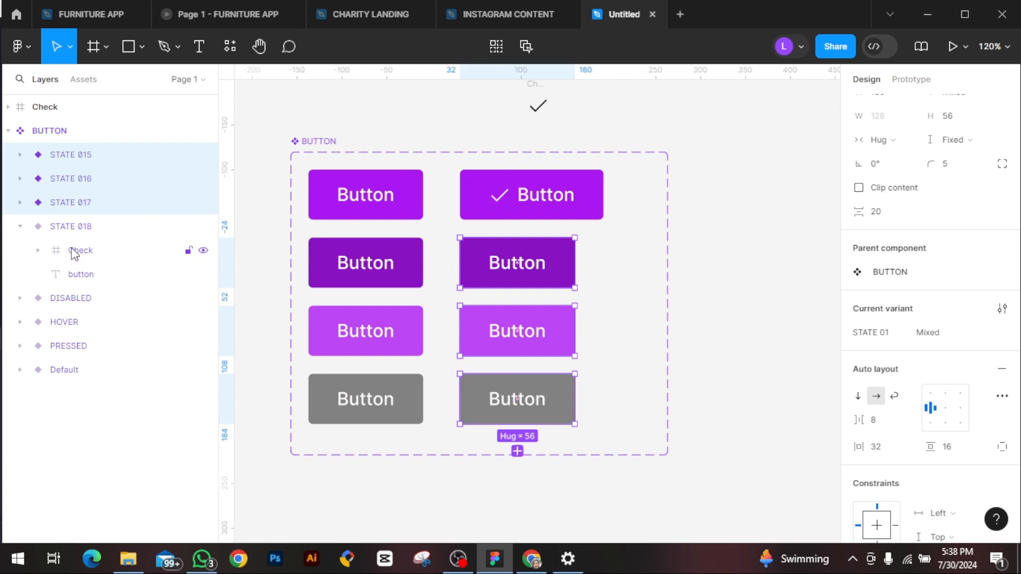
{"action": "left_click", "coordinate": [75, 250]}
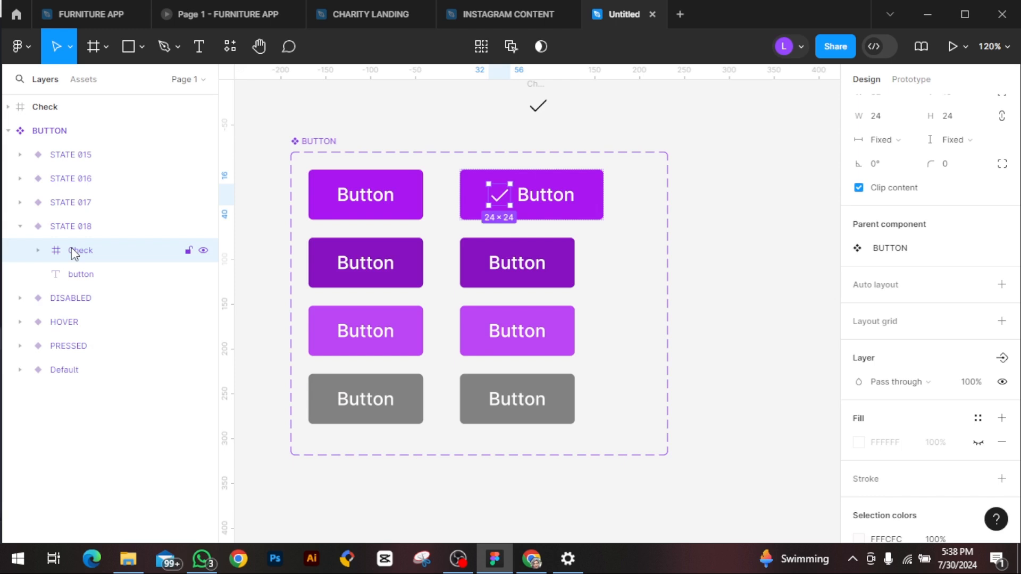
{"action": "key", "text": "ctrl+d"}
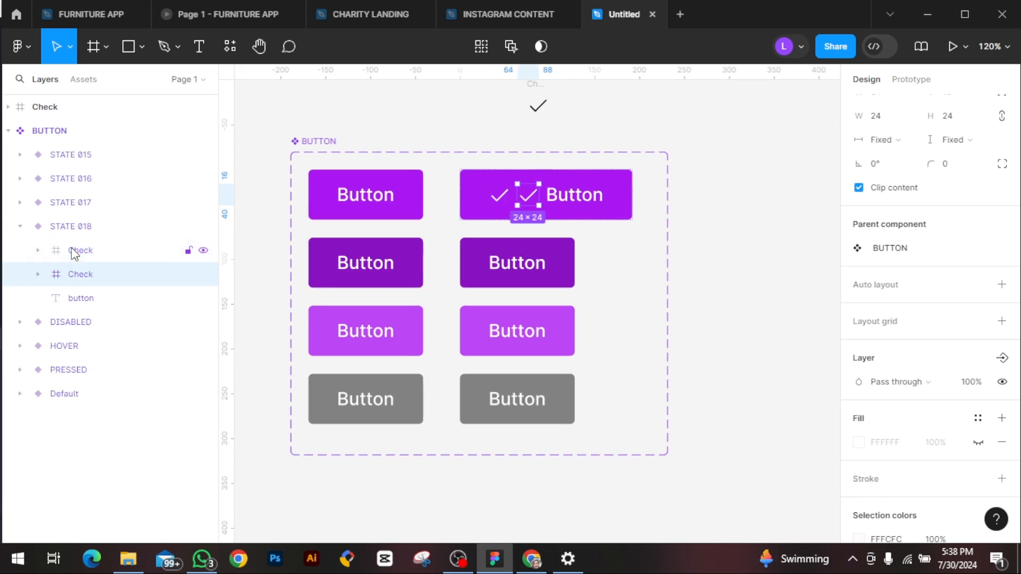
{"action": "key", "text": "ctrl+z"}
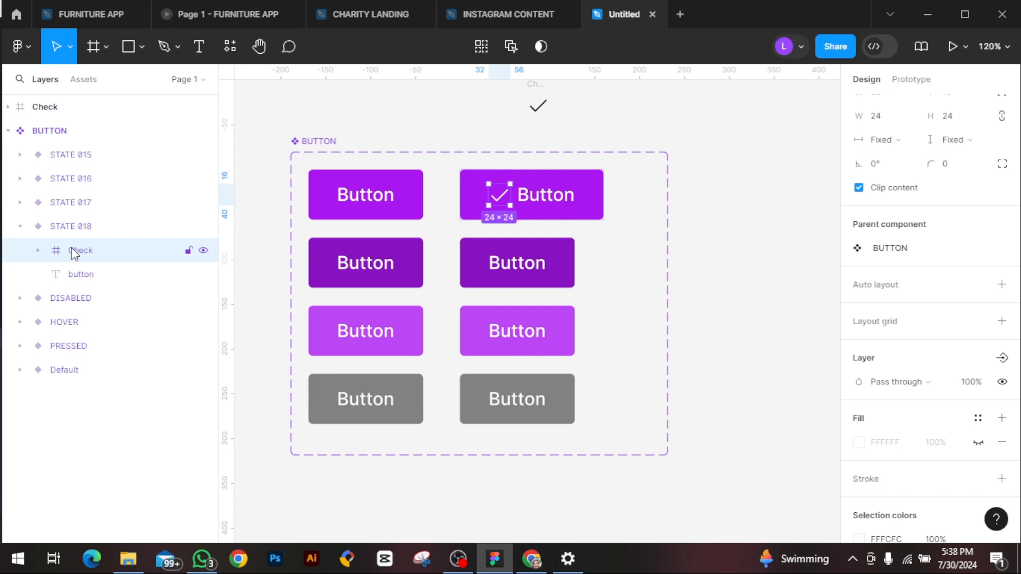
{"action": "left_click", "coordinate": [534, 286]}
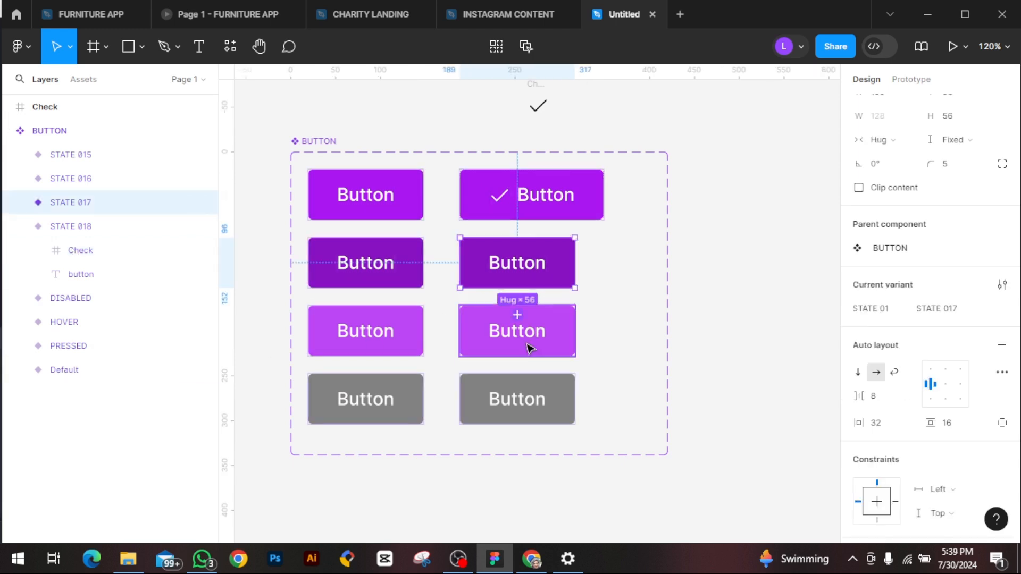
{"action": "left_click", "coordinate": [528, 345], "text": "shift"}
{"action": "left_click", "coordinate": [523, 399], "text": "shift"}
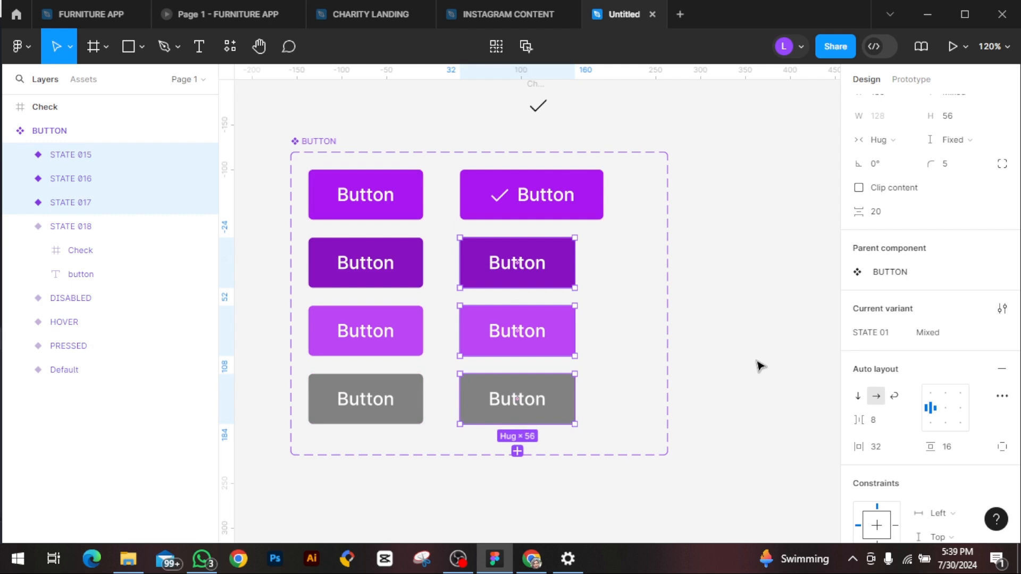
{"action": "key", "text": "ctrl+v"}
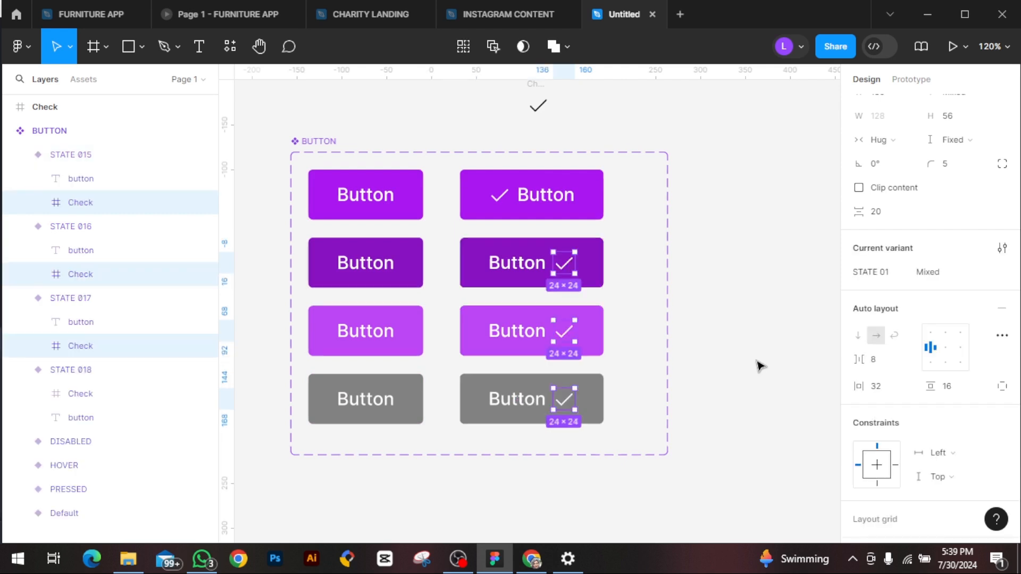
{"action": "left_click_drag", "start_coordinate": [568, 341], "coordinate": [481, 332]}
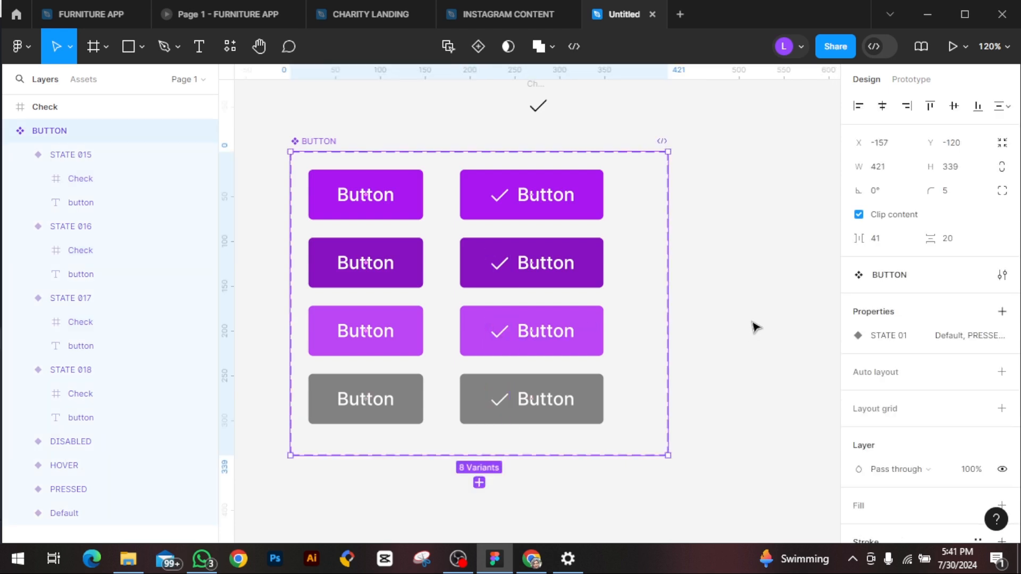
{"action": "left_click", "coordinate": [756, 327]}
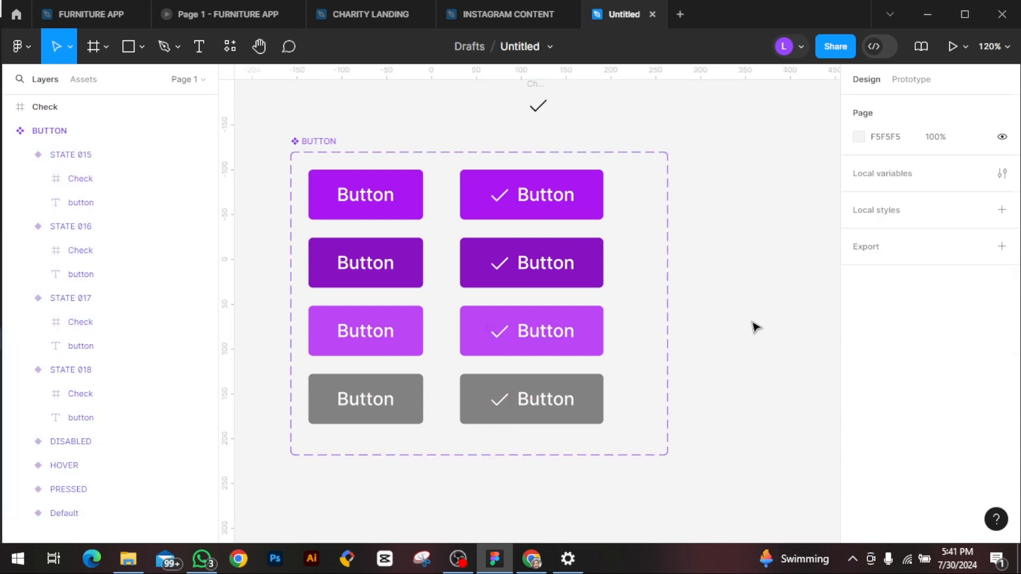
Step: Add a variant property named "with icon" with the value true to the BUTTON component set
{"action": "left_click", "coordinate": [308, 146]}
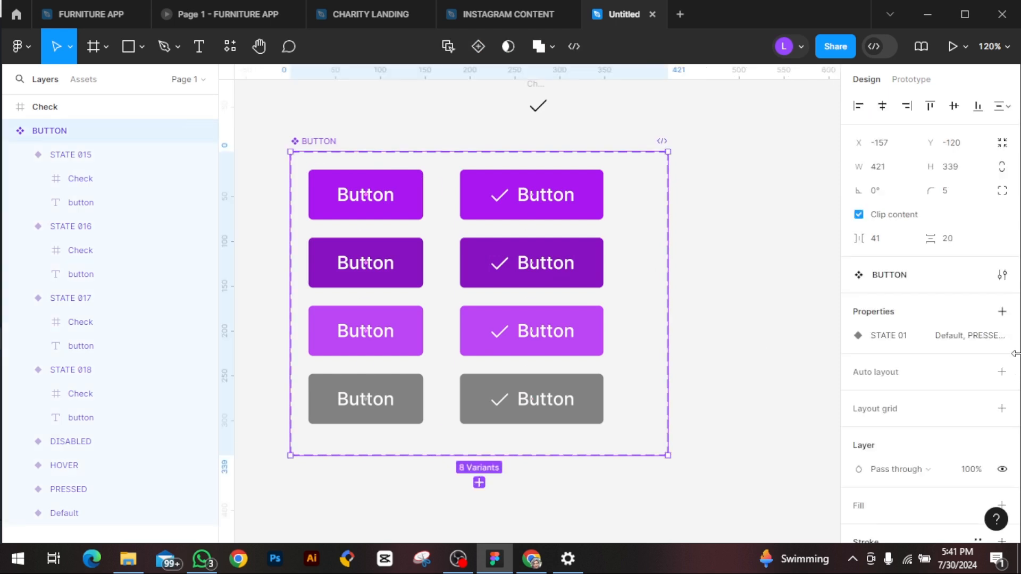
{"action": "left_click", "coordinate": [1002, 313]}
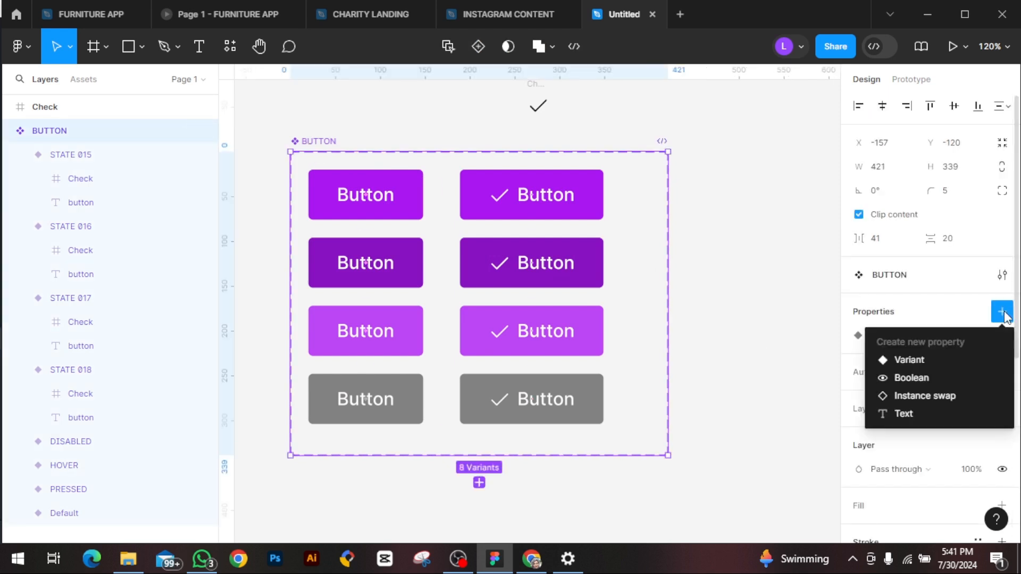
{"action": "left_click", "coordinate": [894, 360]}
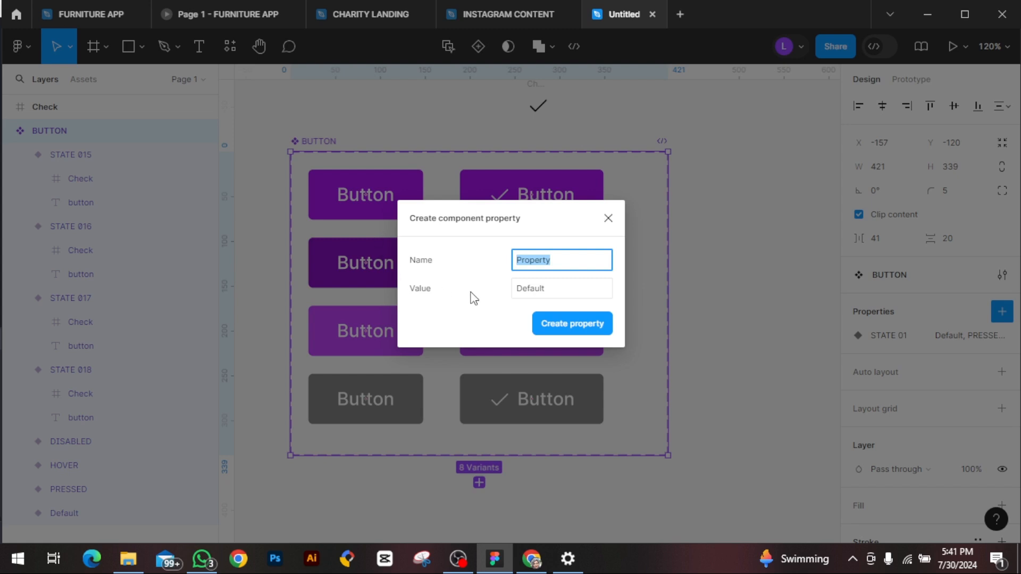
{"action": "key", "text": "BackSpace"}
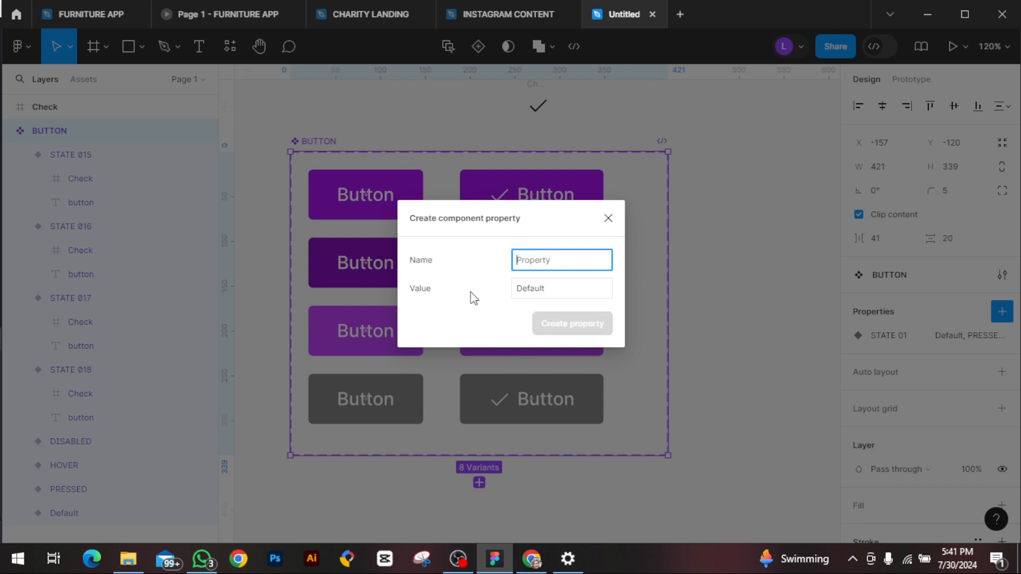
{"action": "type", "text": "with"}
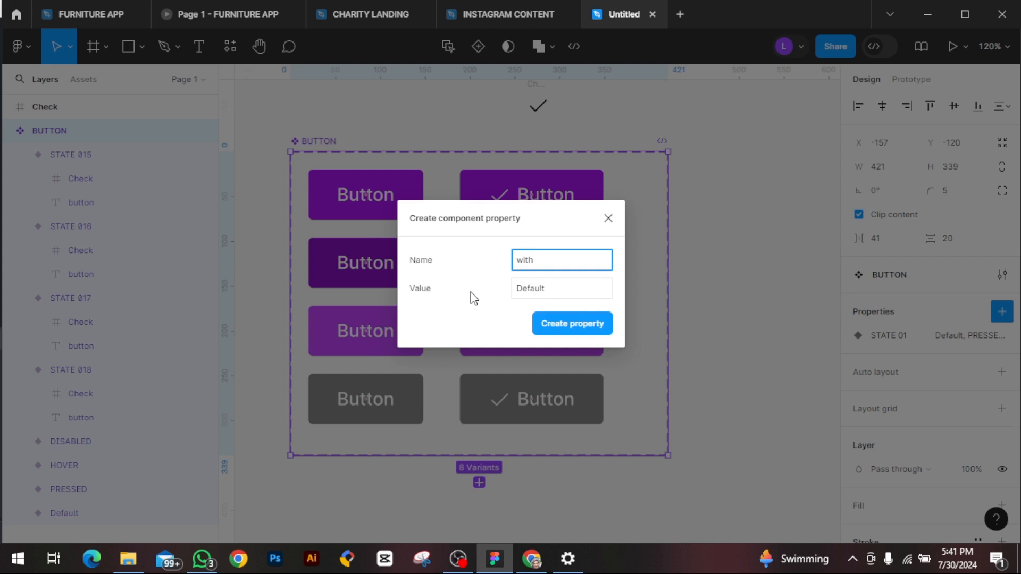
{"action": "type", "text": " icon"}
{"action": "left_click", "coordinate": [549, 293]}
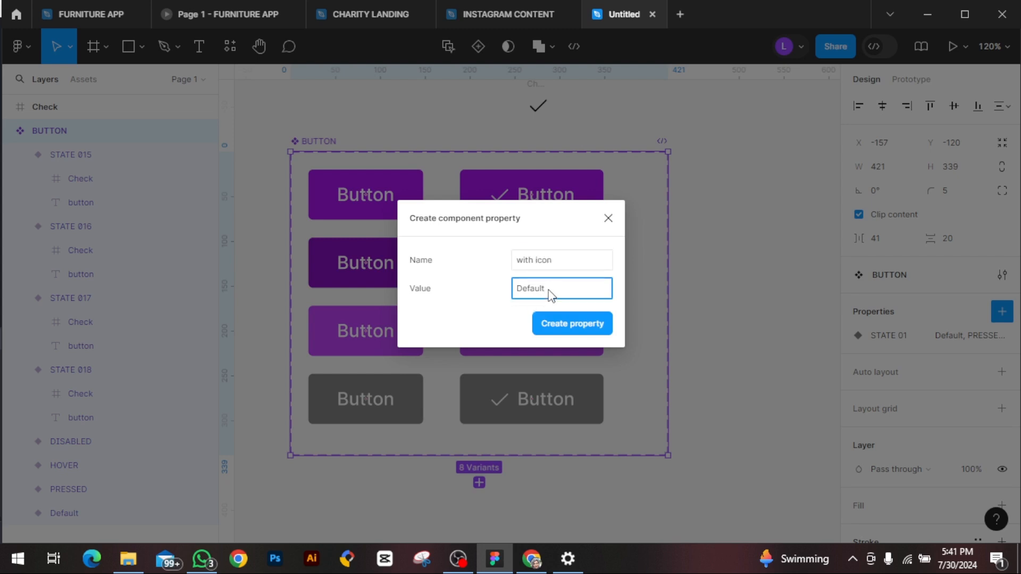
{"action": "key", "text": "BackSpace"}
{"action": "key", "text": "BackSpace"}
{"action": "key", "text": "BackSpace"}
{"action": "key", "text": "BackSpace"}
{"action": "key", "text": "BackSpace"}
{"action": "key", "text": "BackSpace"}
{"action": "type", "text": "true"}
{"action": "left_click", "coordinate": [584, 324]}
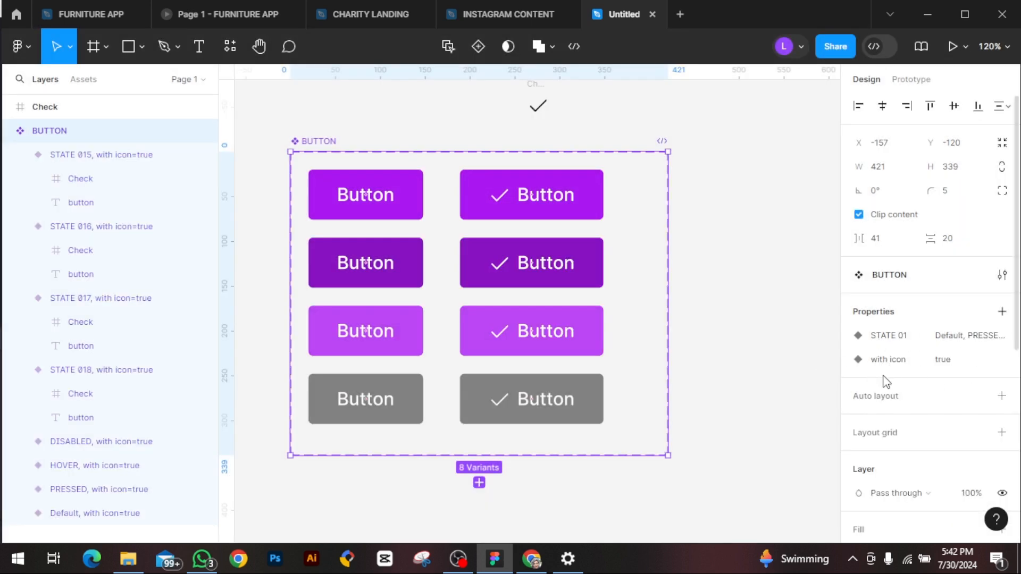
{"action": "left_click", "coordinate": [497, 196]}
{"action": "left_click", "coordinate": [500, 263]}
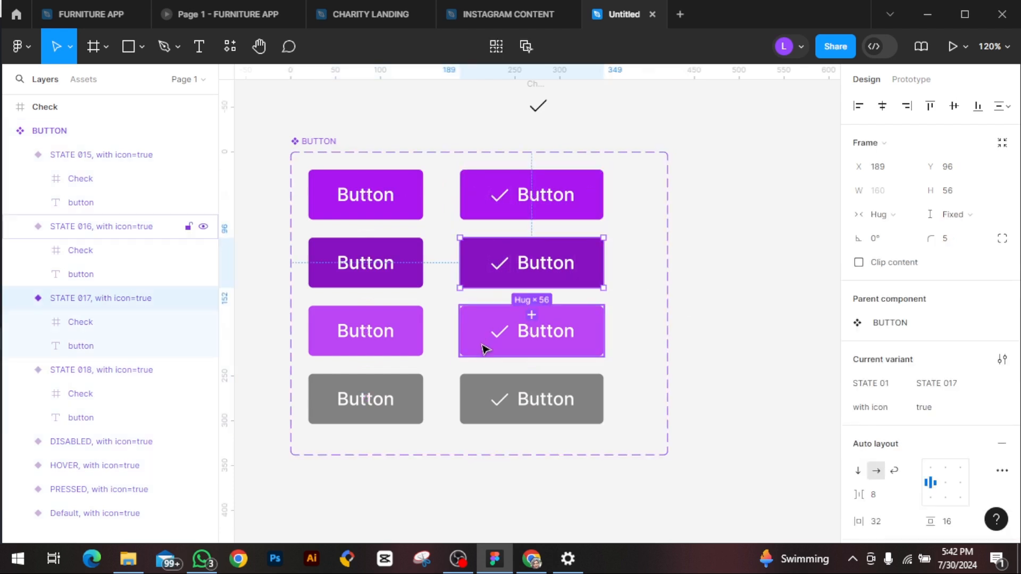
{"action": "left_click", "coordinate": [486, 343]}
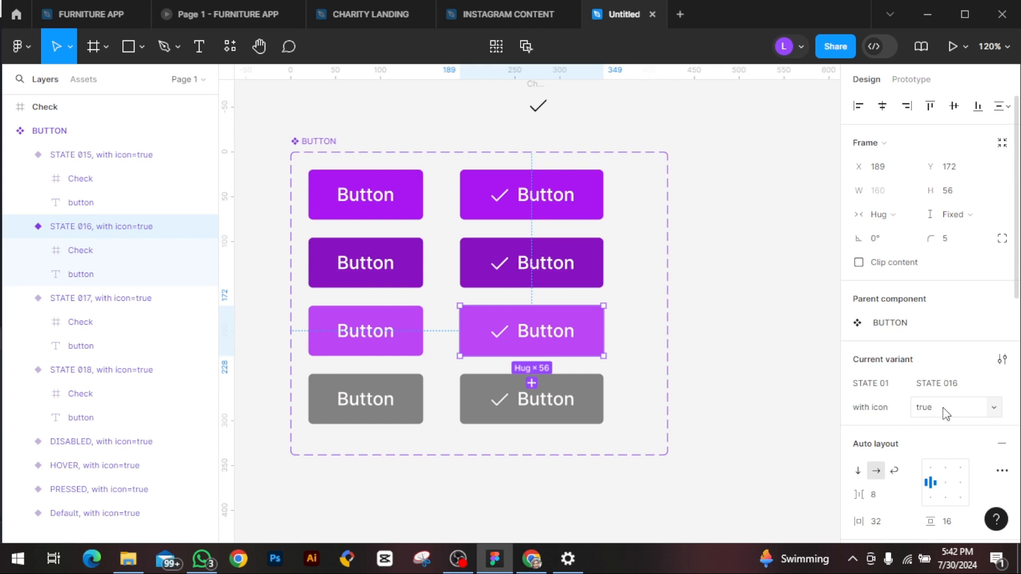
Step: Set the "with icon" property to false for all four buttons in the first column
{"action": "left_click", "coordinate": [365, 190]}
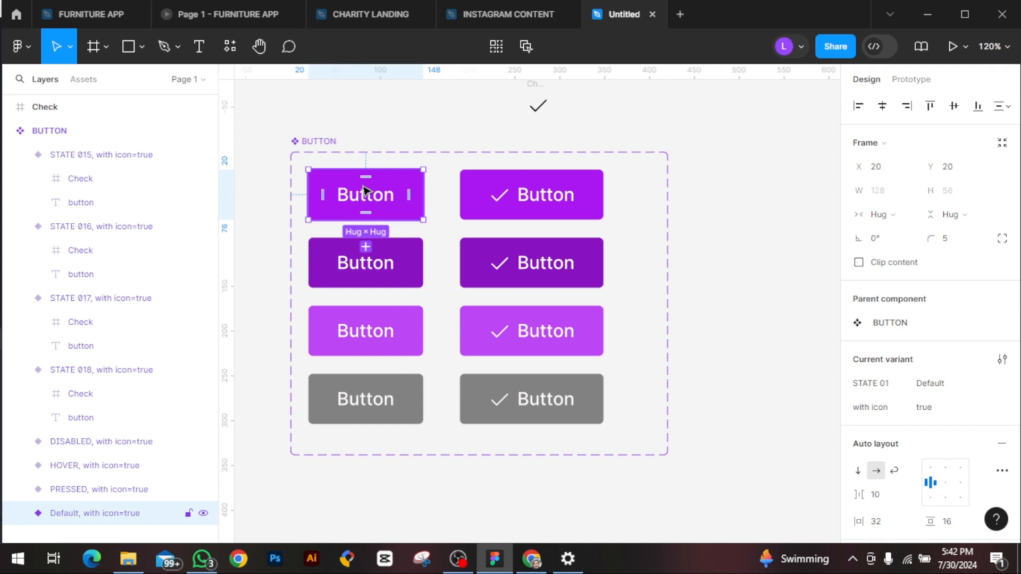
{"action": "left_click", "coordinate": [330, 274], "text": "shift"}
{"action": "left_click", "coordinate": [342, 343], "text": "shift"}
{"action": "left_click", "coordinate": [342, 401], "text": "shift"}
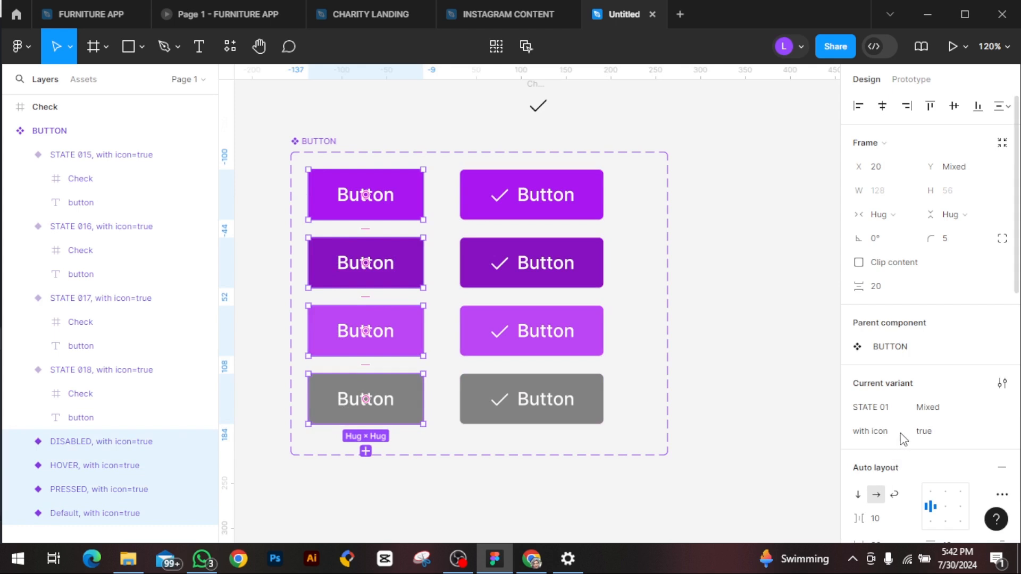
{"action": "left_click", "coordinate": [938, 431]}
{"action": "key", "text": "BackSpace"}
{"action": "type", "text": "false"}
{"action": "key", "text": "Return"}
{"action": "left_click", "coordinate": [741, 235]}
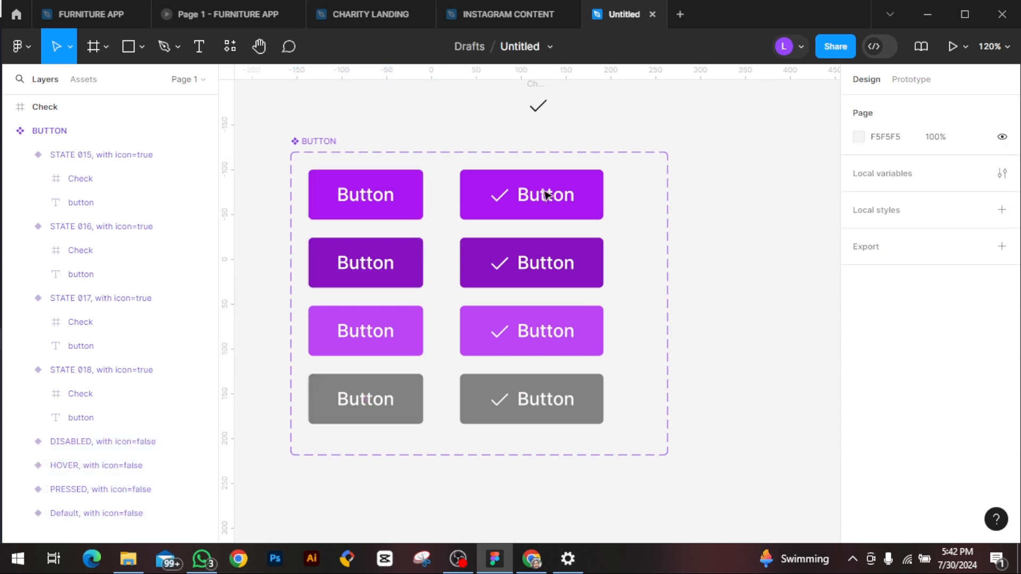
Step: Assign the STATE 01 value Default to the topmost check-icon button and PRESSED to the dark purple one below it
{"action": "left_click", "coordinate": [474, 206]}
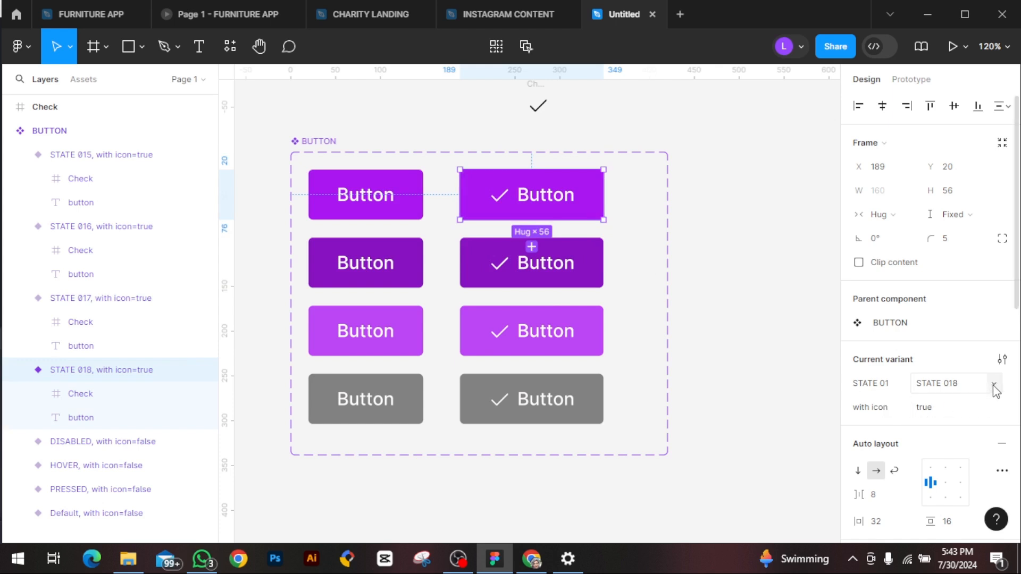
{"action": "left_click", "coordinate": [993, 386]}
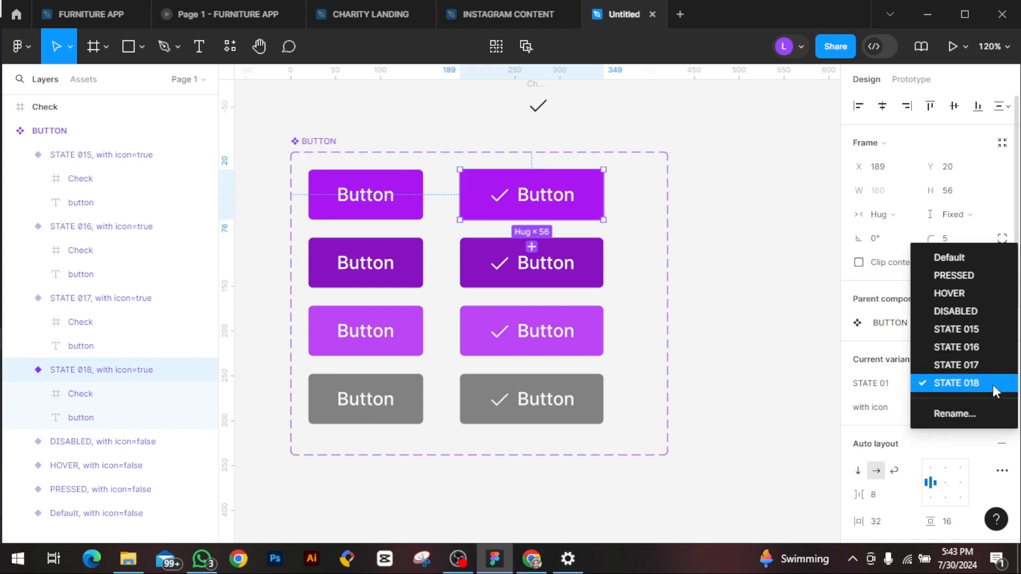
{"action": "left_click", "coordinate": [955, 260]}
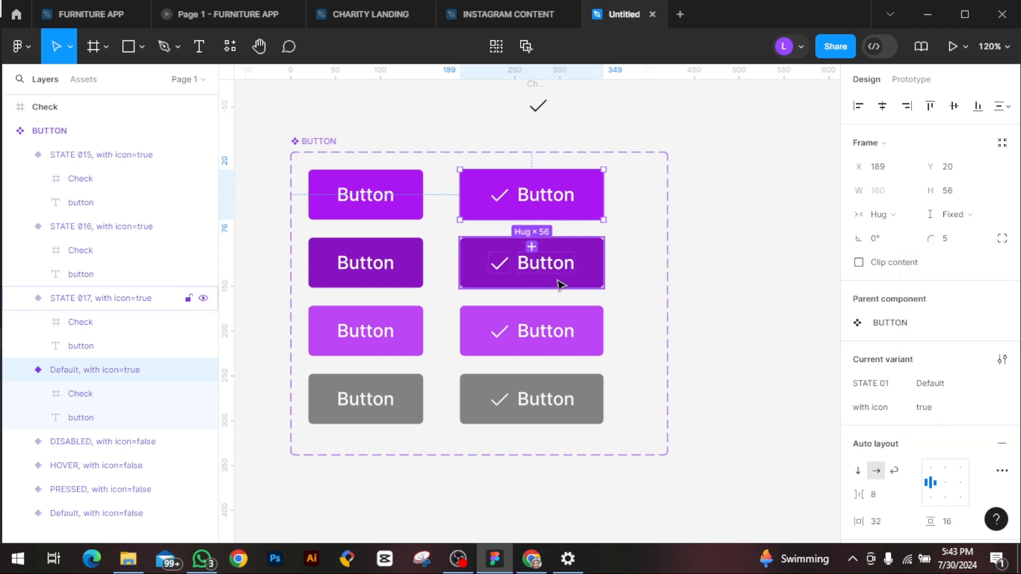
{"action": "left_click", "coordinate": [558, 281]}
{"action": "left_click", "coordinate": [992, 408]}
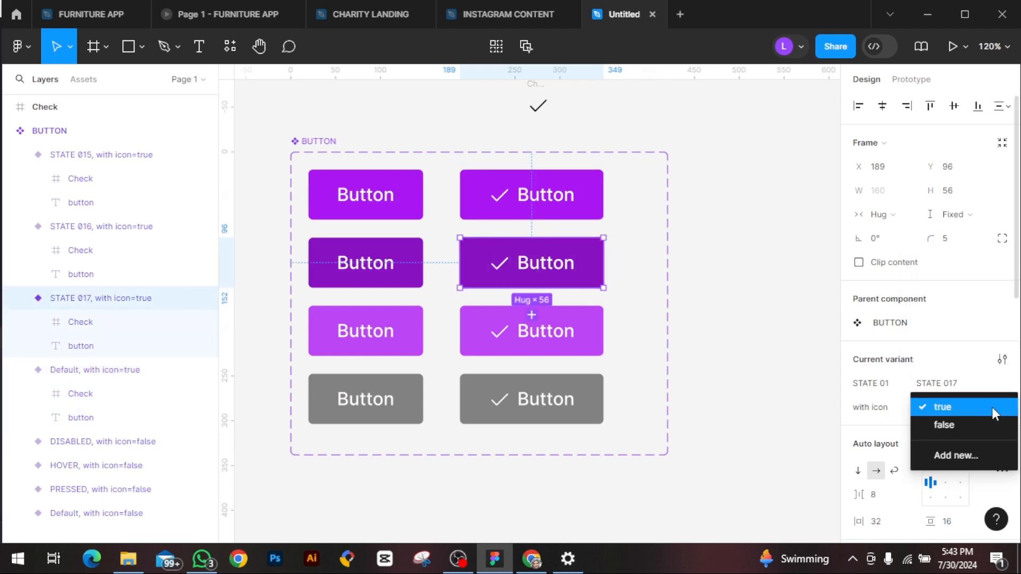
{"action": "left_click", "coordinate": [966, 387]}
{"action": "left_click", "coordinate": [991, 384]}
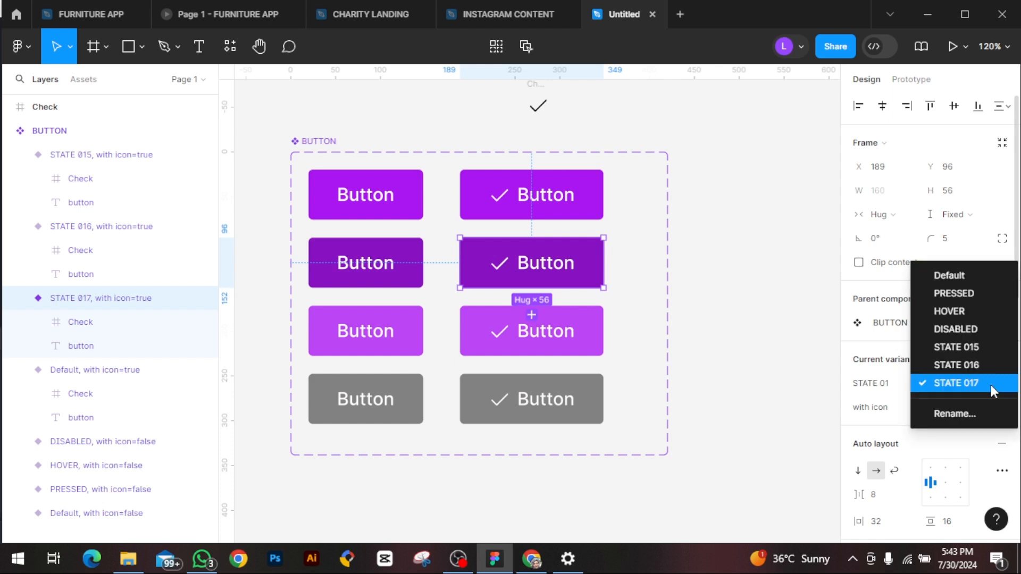
{"action": "left_click", "coordinate": [943, 301]}
Step: Assign the STATE 01 value HOVER to the light purple check-icon button and DISABLED to the grey one
{"action": "left_click", "coordinate": [558, 313]}
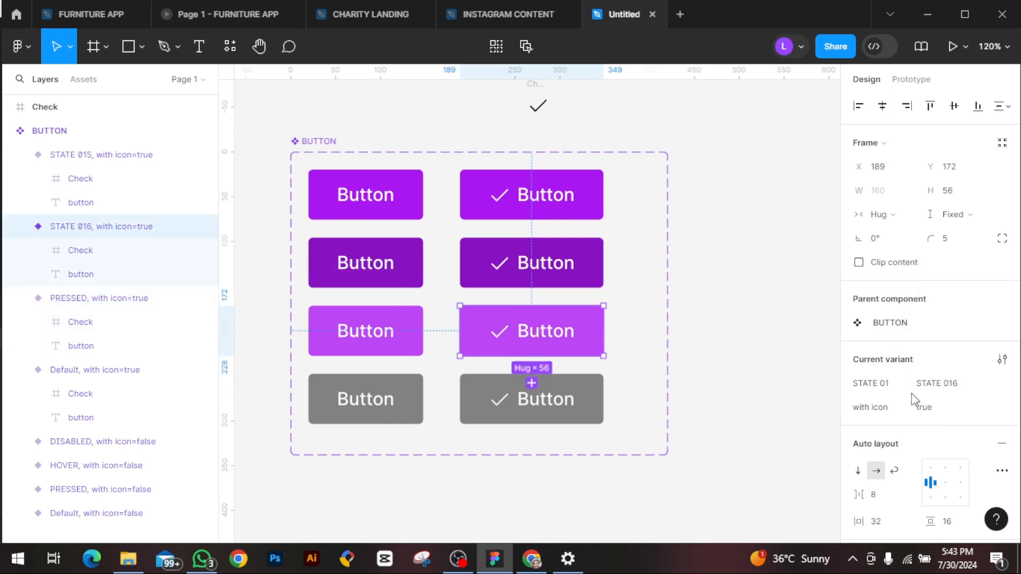
{"action": "left_click", "coordinate": [993, 389]}
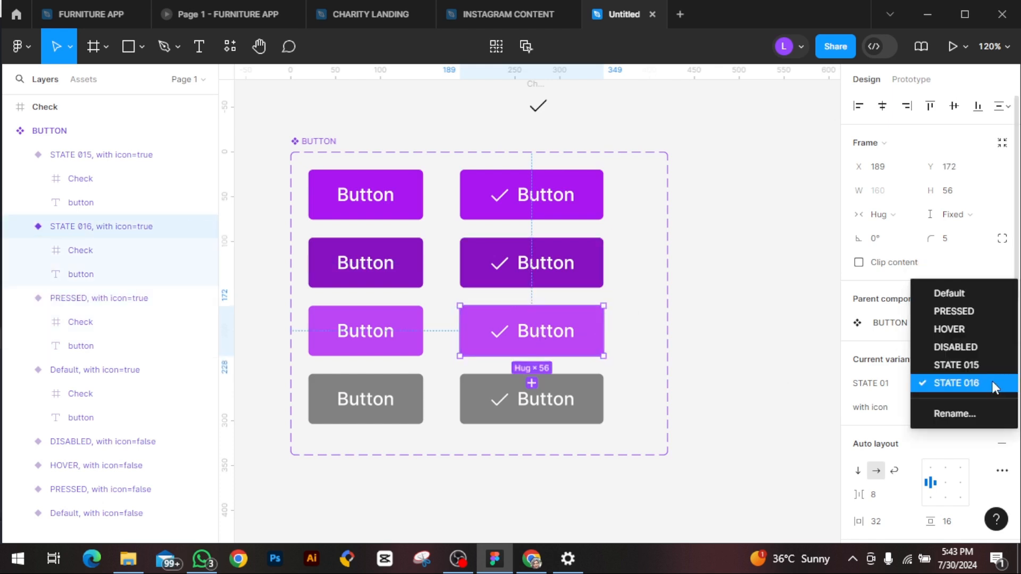
{"action": "left_click", "coordinate": [957, 330]}
{"action": "left_click", "coordinate": [573, 417]}
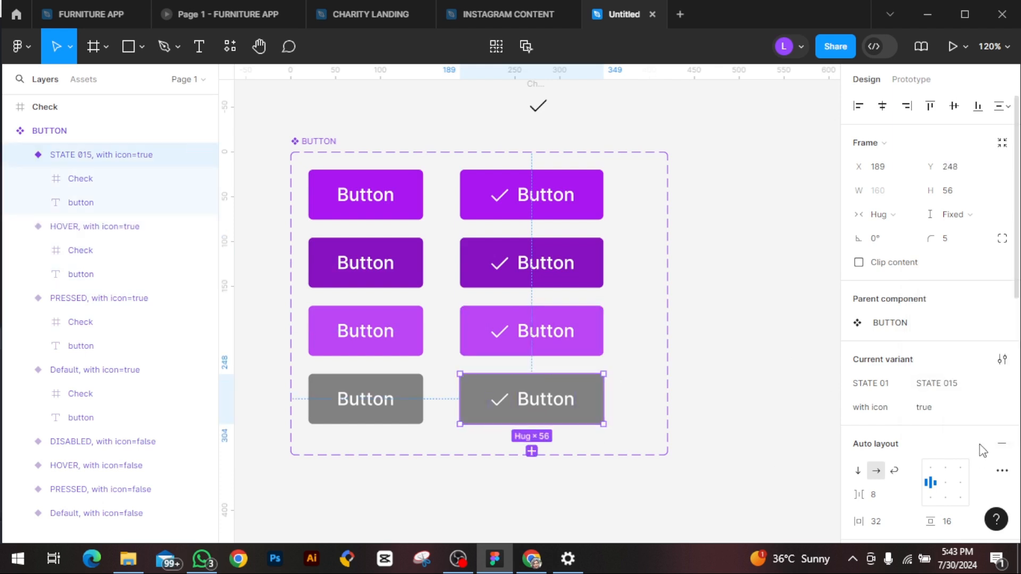
{"action": "left_click", "coordinate": [992, 388]}
{"action": "left_click", "coordinate": [972, 365]}
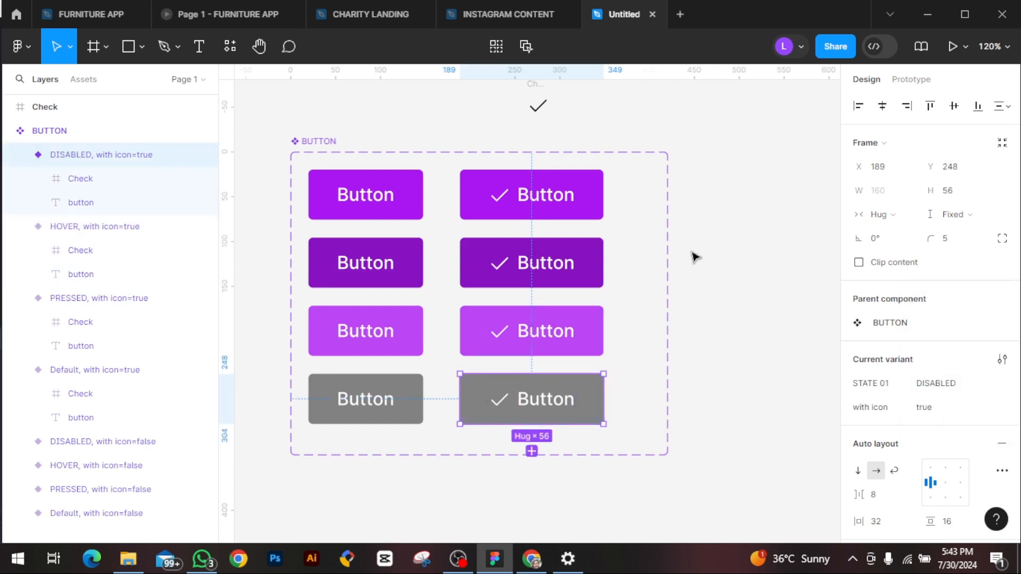
{"action": "left_click", "coordinate": [728, 274]}
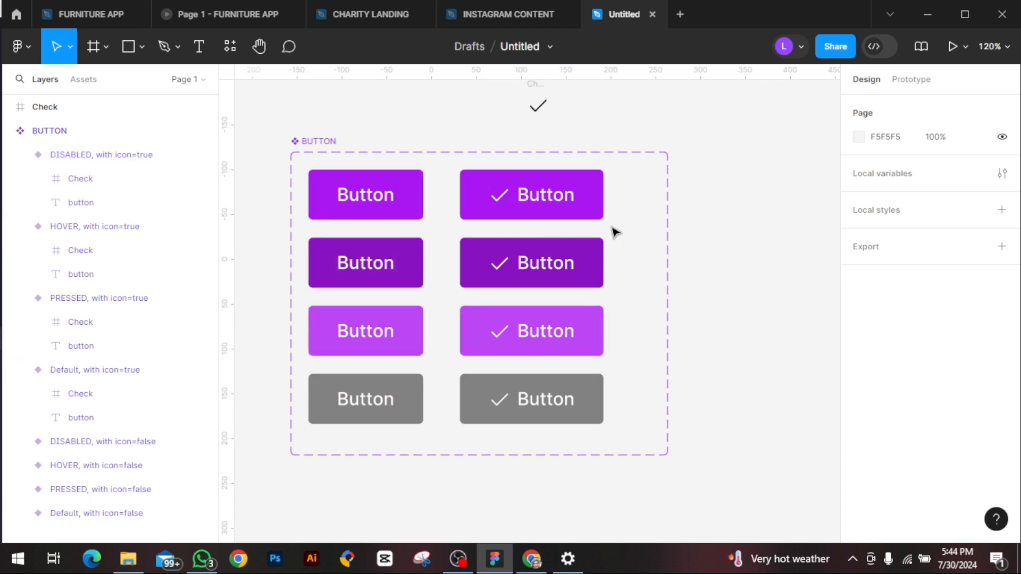
Step: Place an instance of the local BUTTON component beside the set and test its "with icon" property, leaving it off
{"action": "left_click", "coordinate": [77, 81]}
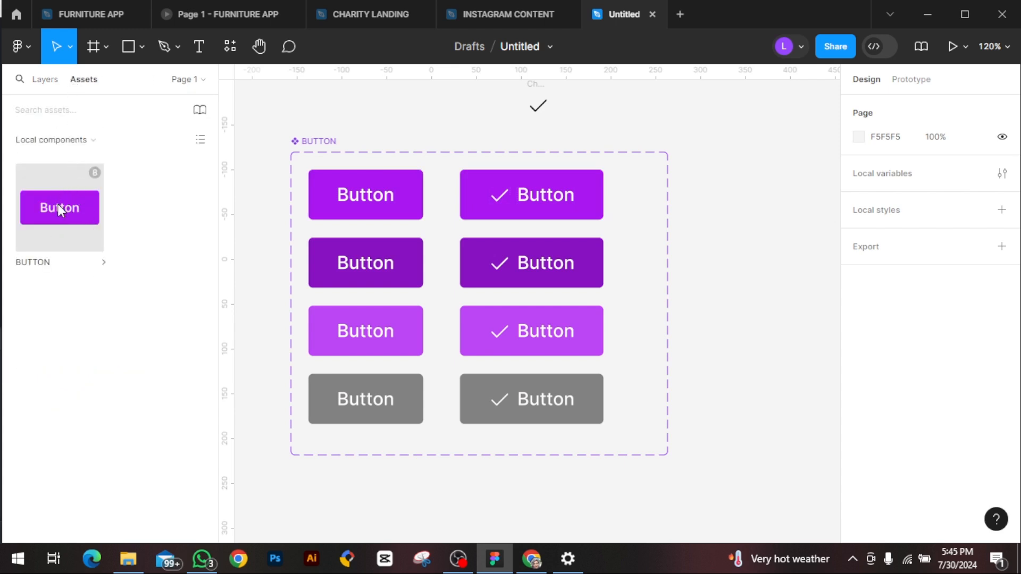
{"action": "left_click_drag", "start_coordinate": [58, 204], "coordinate": [741, 193]}
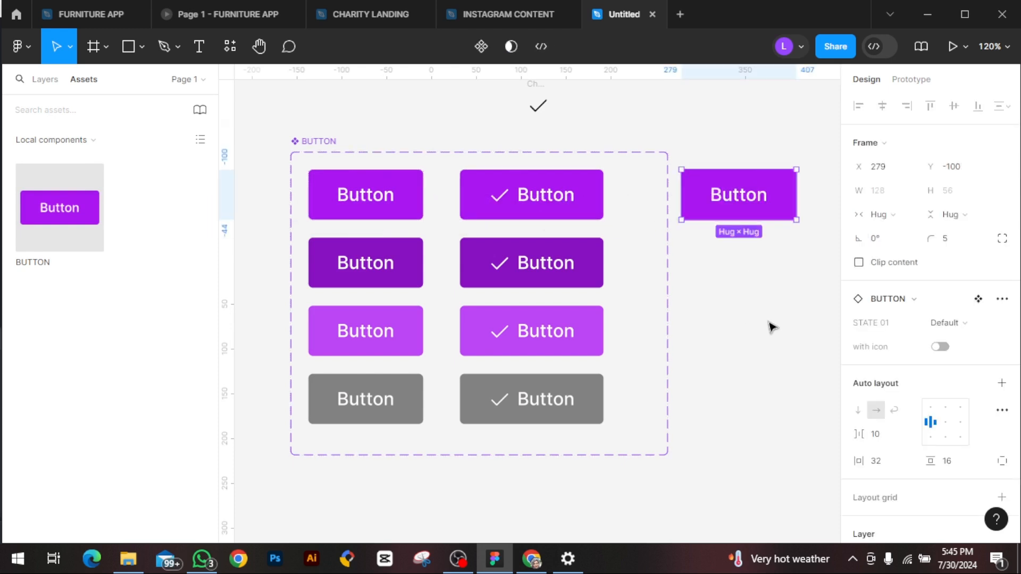
{"action": "left_click", "coordinate": [946, 349]}
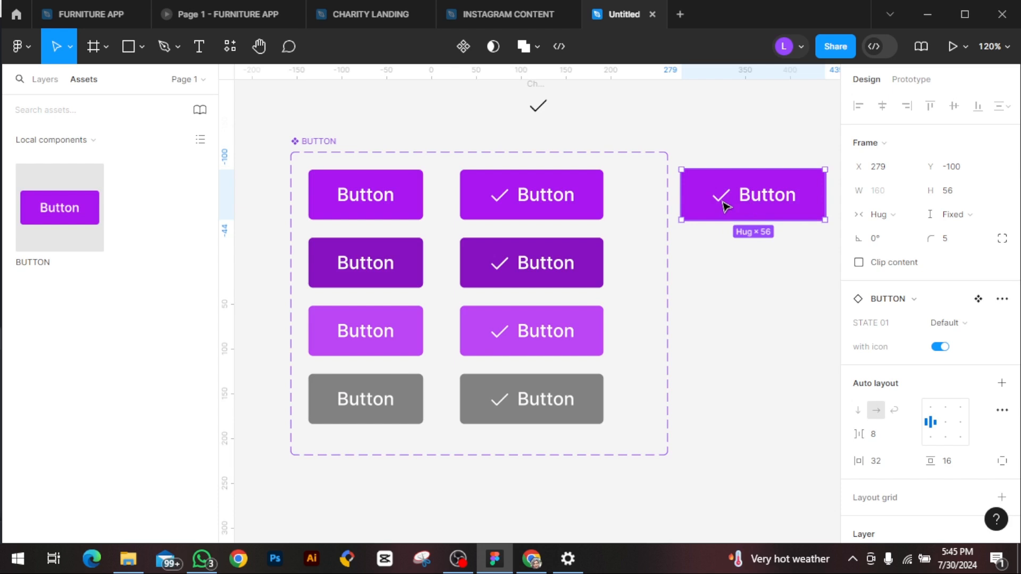
{"action": "left_click", "coordinate": [942, 347]}
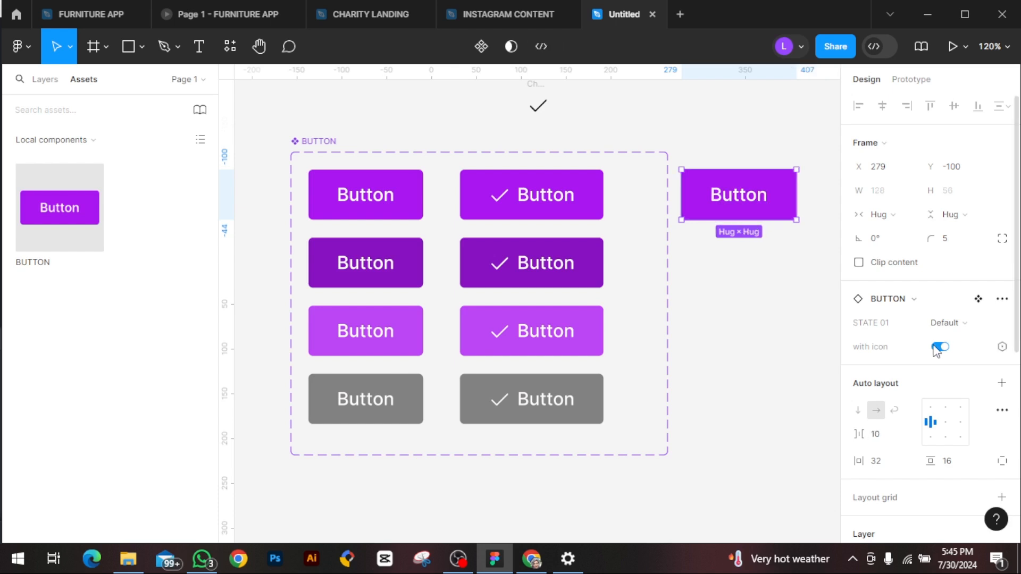
{"action": "left_click", "coordinate": [938, 348]}
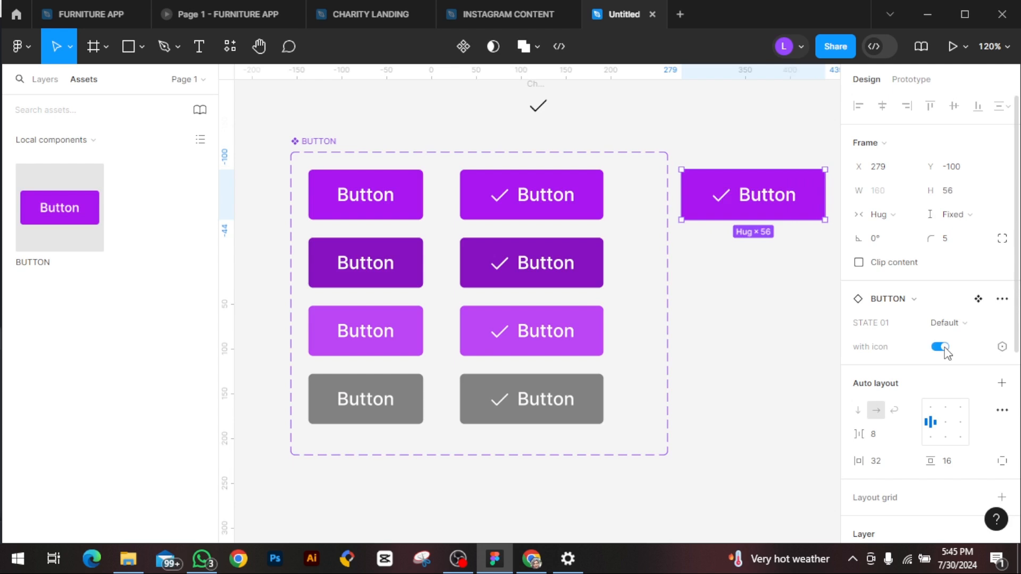
{"action": "left_click", "coordinate": [934, 348]}
{"action": "left_click", "coordinate": [934, 348]}
{"action": "left_click", "coordinate": [934, 349]}
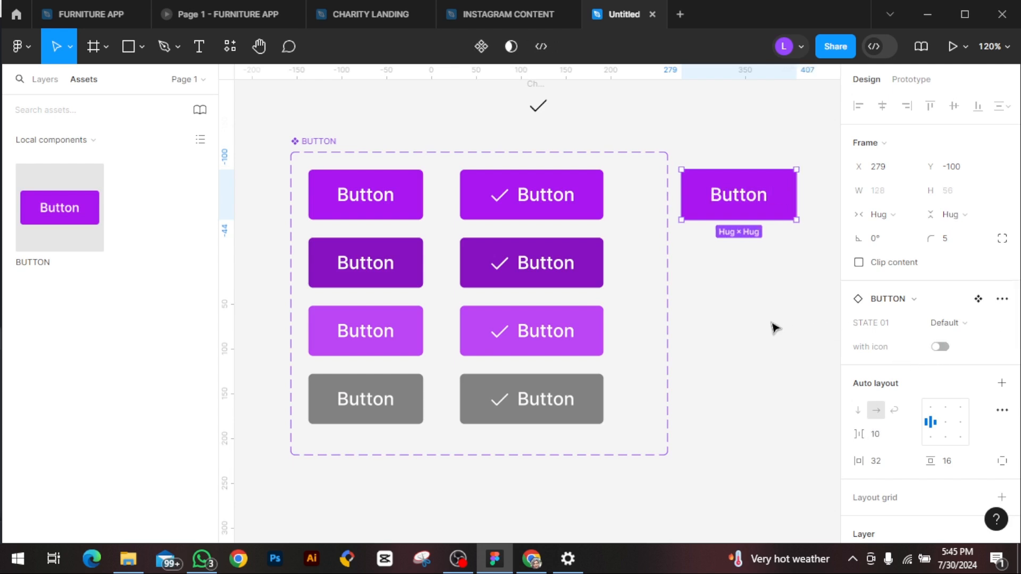
Step: Select the Default check-icon variant in the BUTTON component set
{"action": "left_click", "coordinate": [505, 204]}
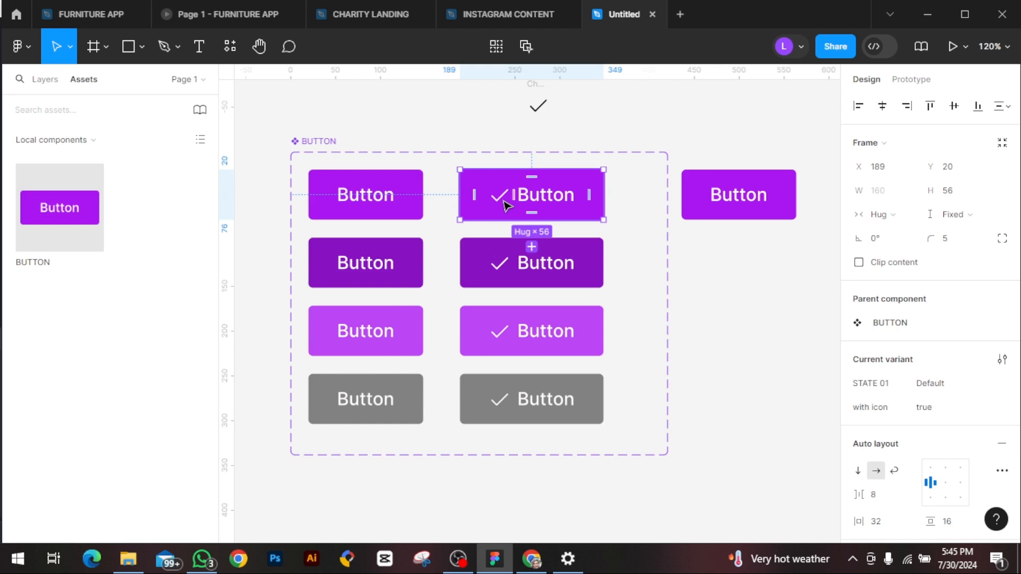